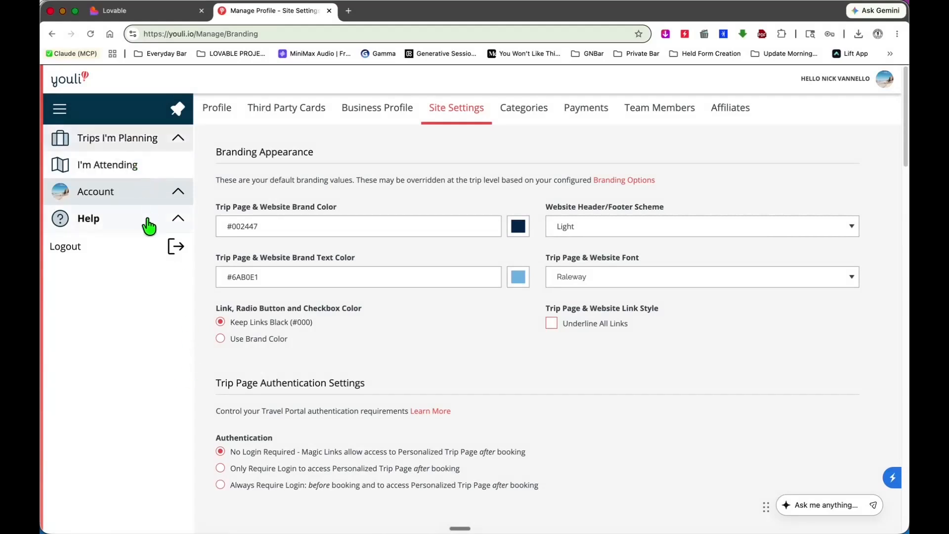
# Open the Trip Dashboard and start creating a new trip.
pyautogui.click(180, 138)
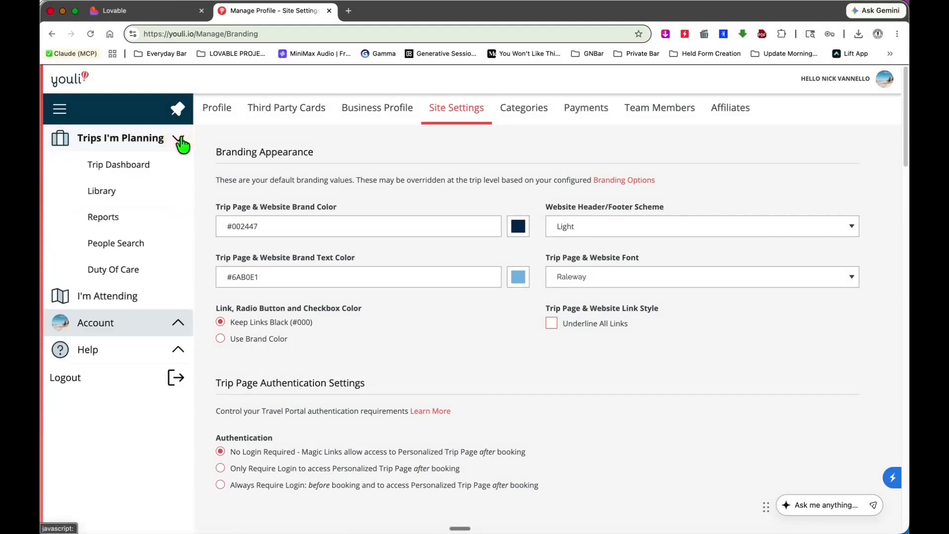
pyautogui.click(110, 166)
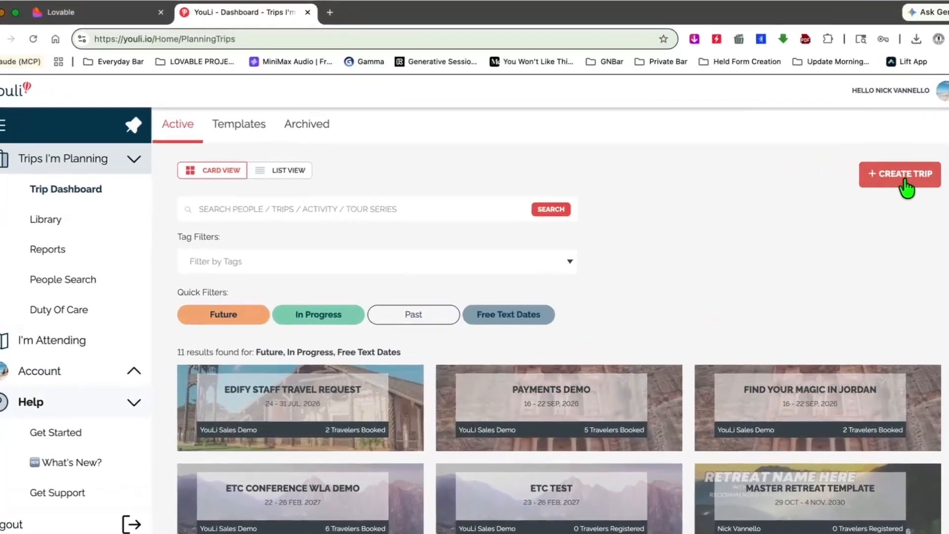
pyautogui.click(906, 181)
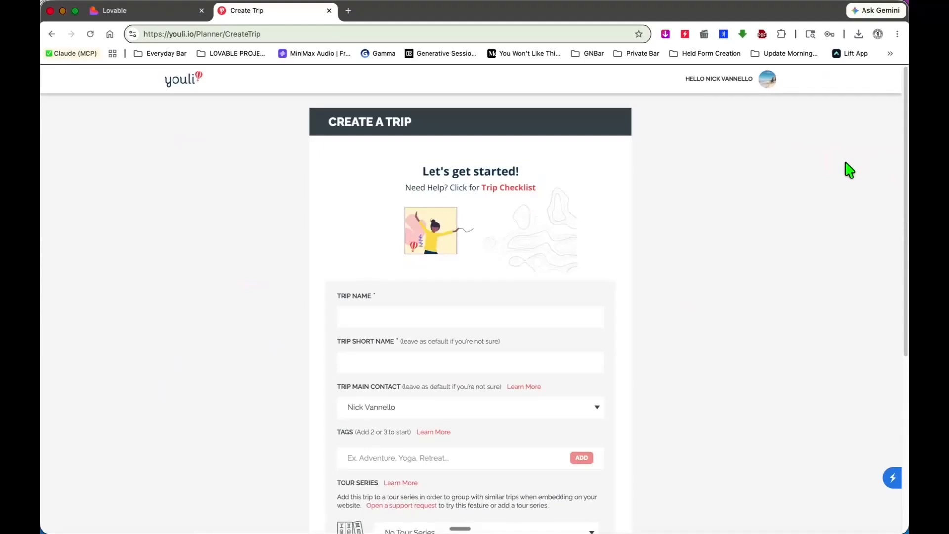
# Name the new trip "Christmas Time River Cruise Down the Danube".
pyautogui.scroll(-5, 736, 251)
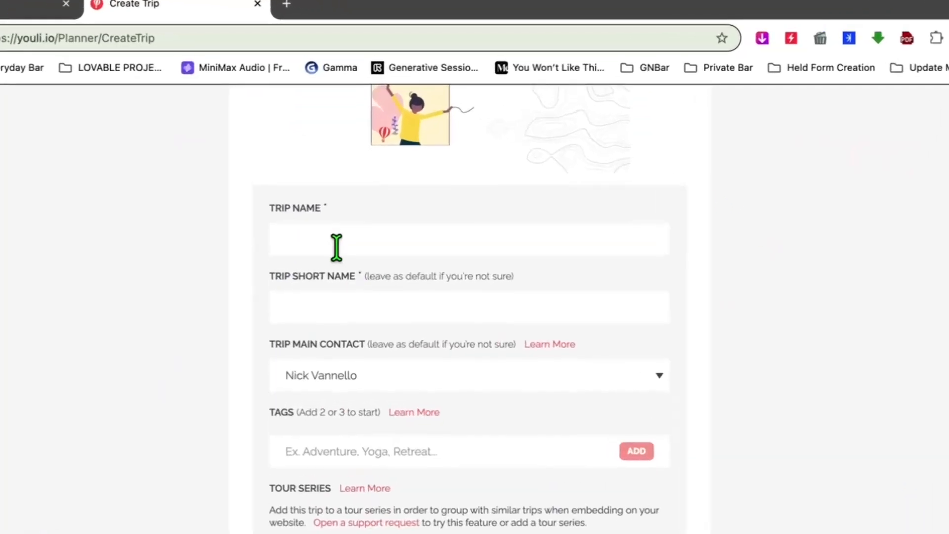
pyautogui.click(336, 247)
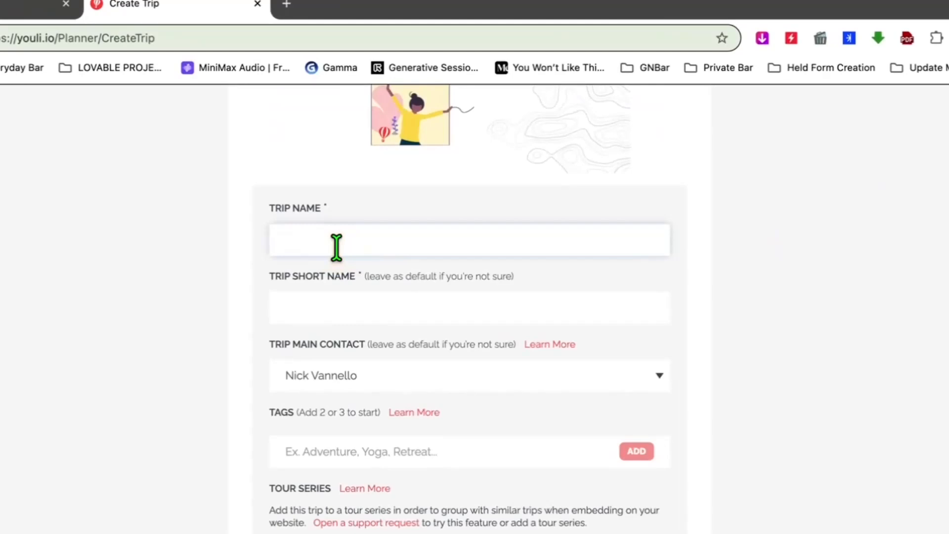
pyautogui.write('Christmas Time River Cruis')
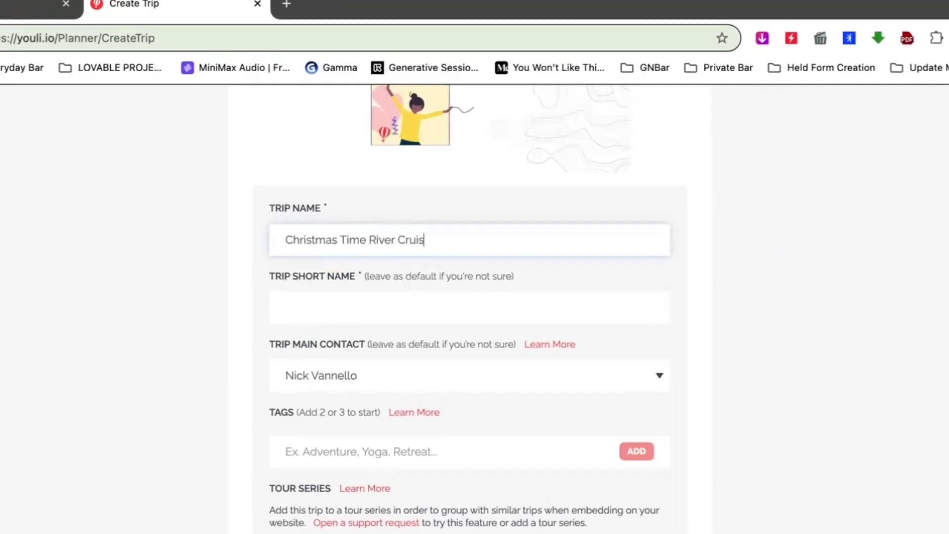
pyautogui.write('e Down the Du')
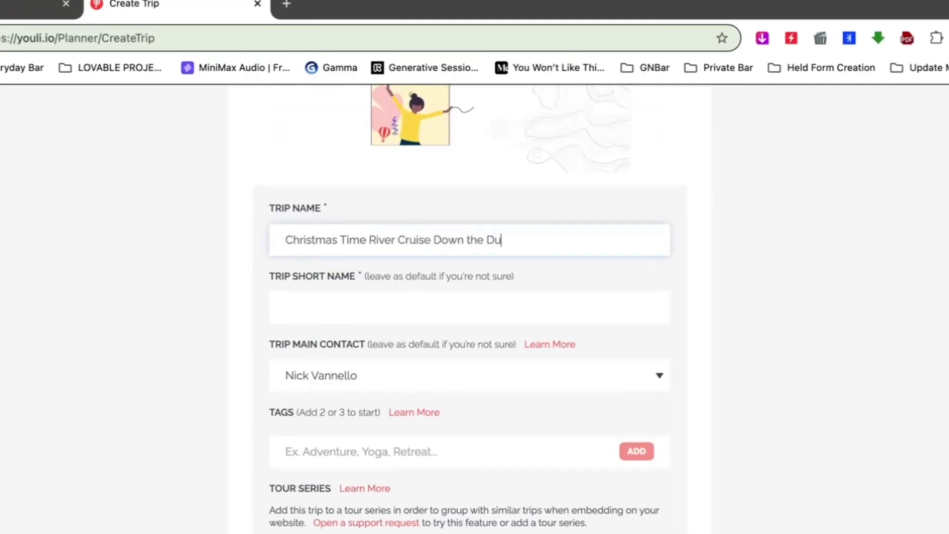
pyautogui.press('BackSpace')
pyautogui.write('anube')
# Replace the default trip short name with "xmascruise2027".
pyautogui.press('Tab')
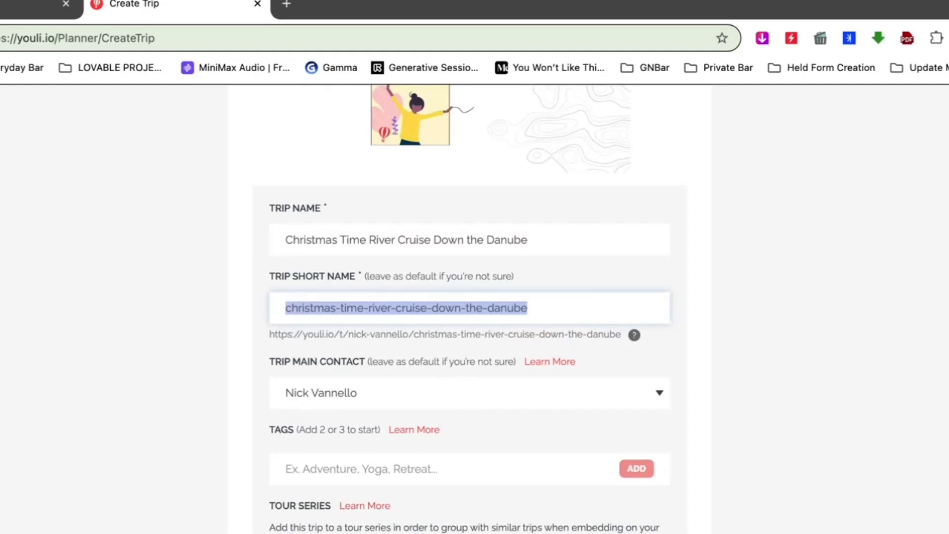
pyautogui.write('xmas')
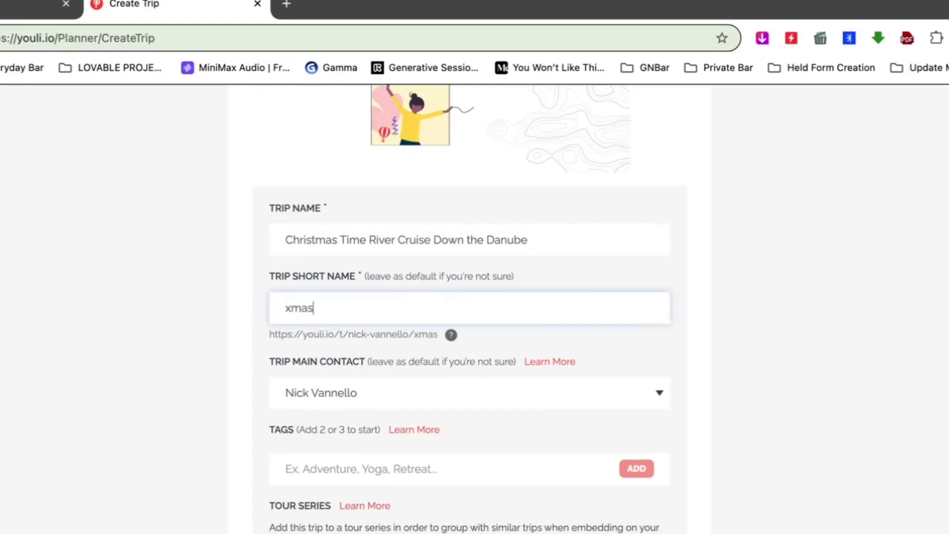
pyautogui.write('cruise20')
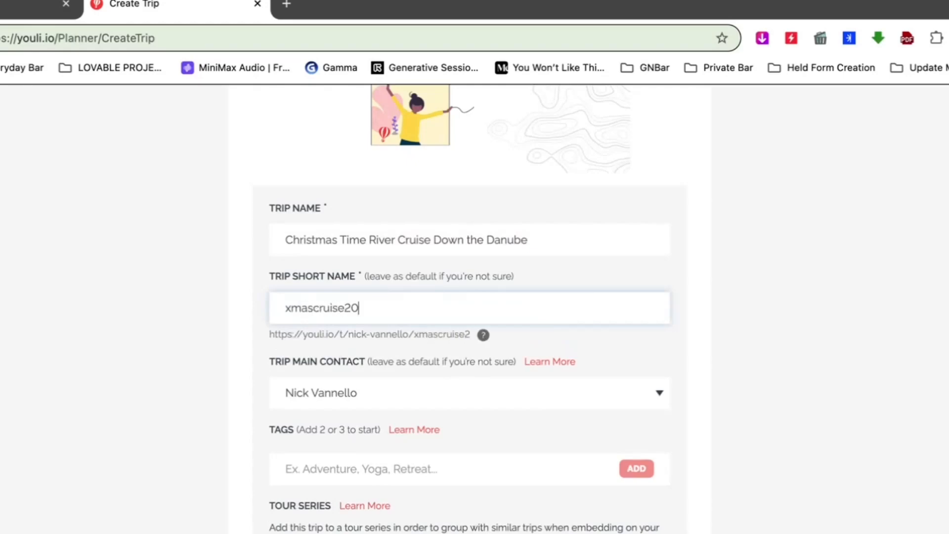
pyautogui.write('27')
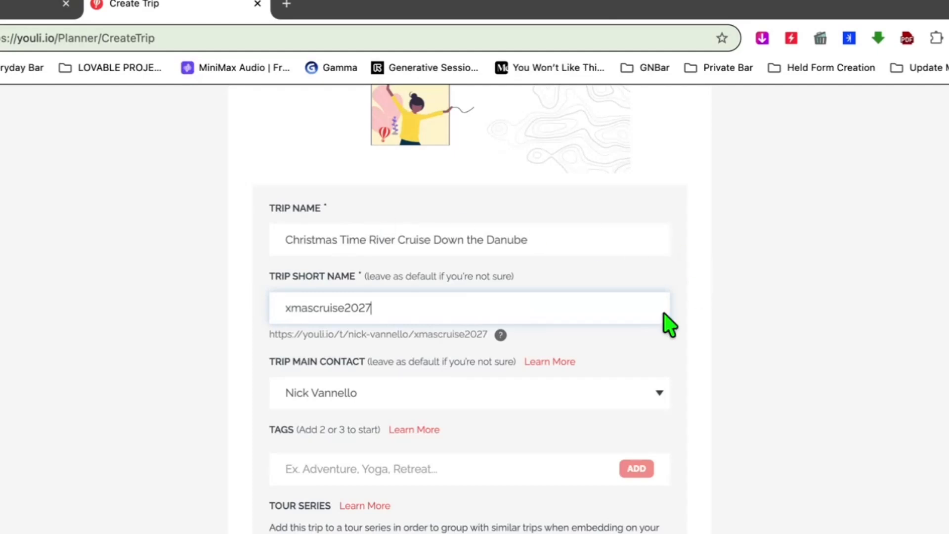
# Set the trip privacy to Public.
pyautogui.scroll(-3, 684, 392)
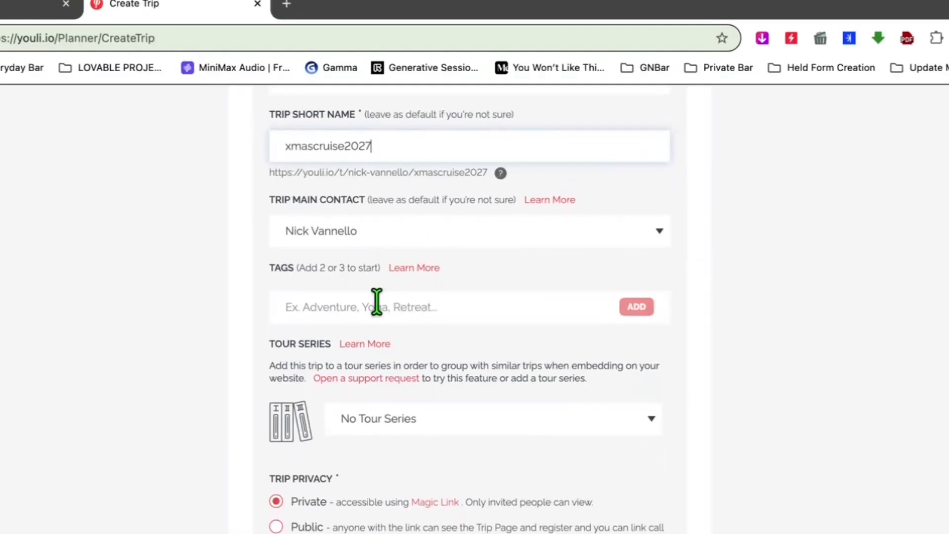
pyautogui.scroll(-1, 377, 303)
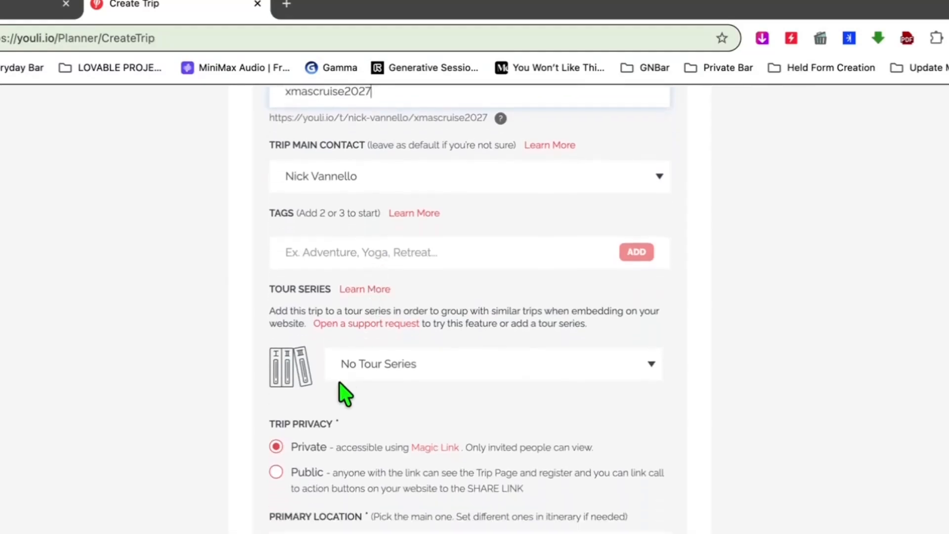
pyautogui.click(277, 472)
# Set the trip's primary location to Nürnberg, Germany.
pyautogui.scroll(-1, 843, 438)
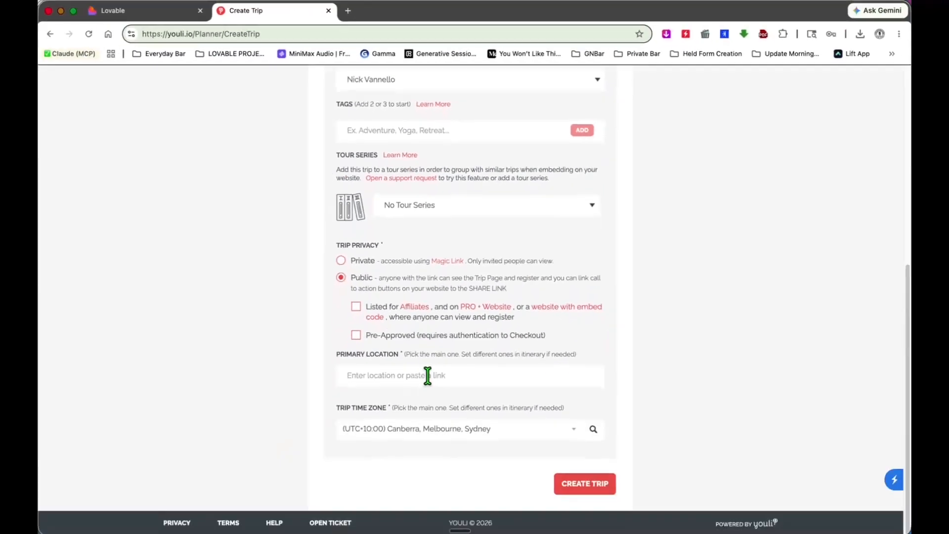
pyautogui.click(428, 374)
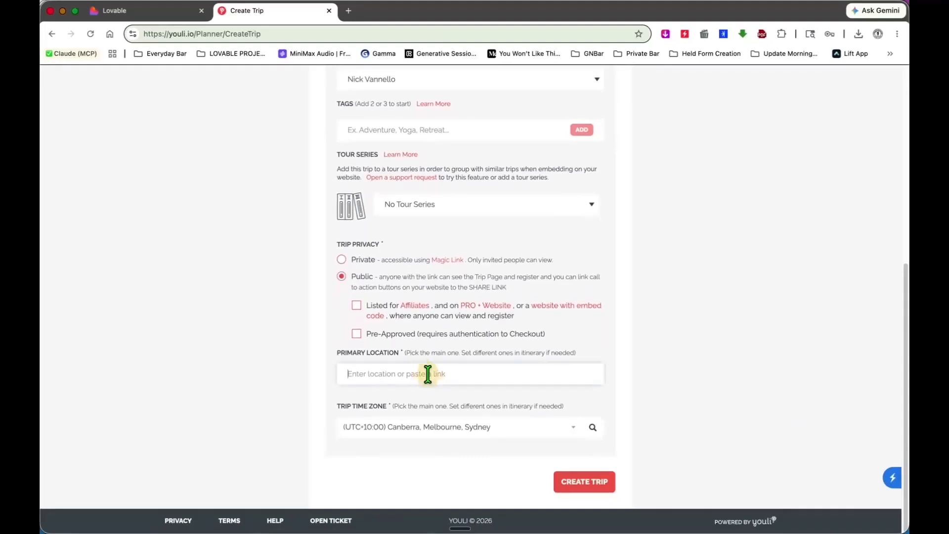
pyautogui.write('Nue')
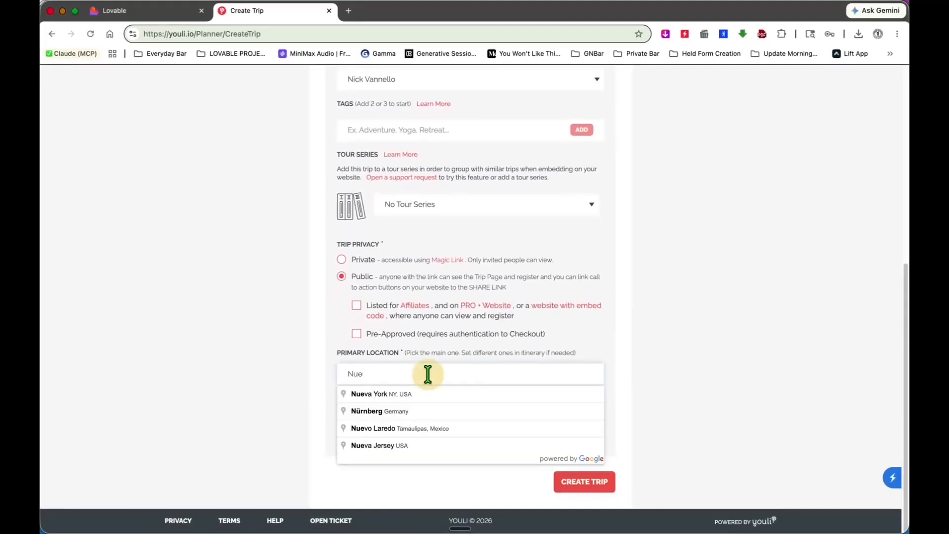
pyautogui.click(394, 411)
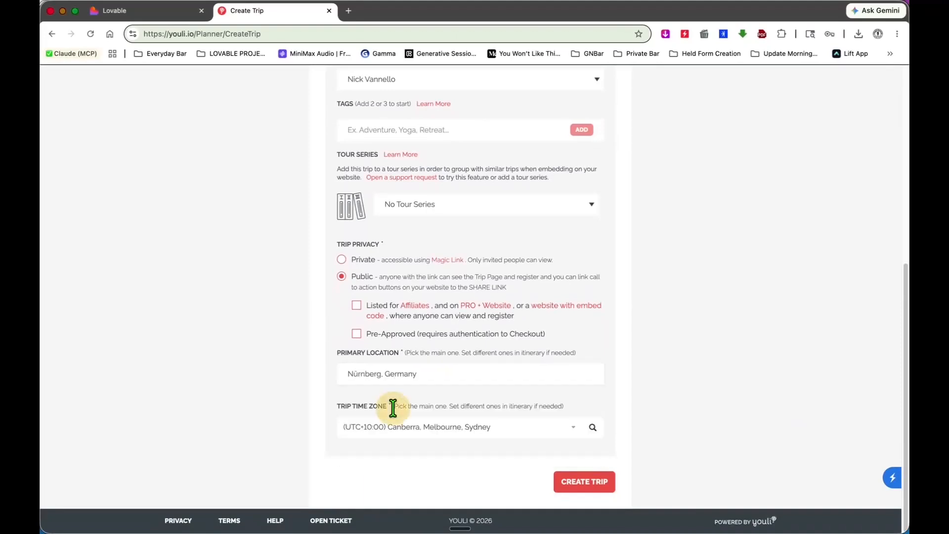
# Set the trip time zone to (UTC+02:00) Athens, Bucharest and create the trip.
pyautogui.click(444, 435)
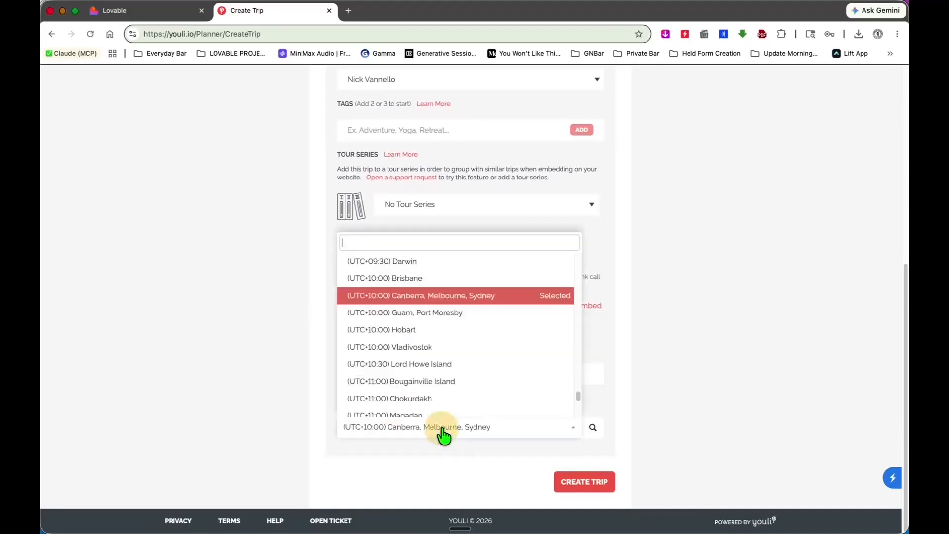
pyautogui.write('buch')
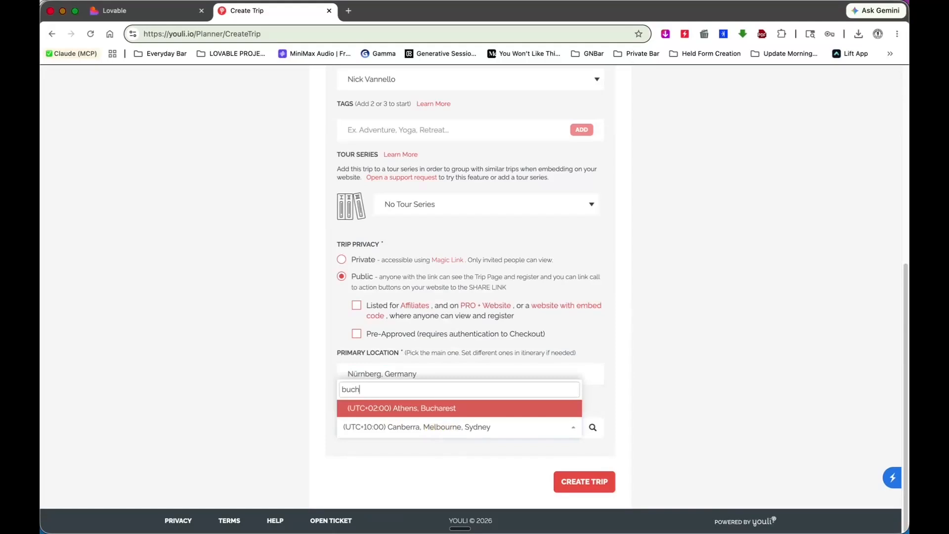
pyautogui.click(453, 409)
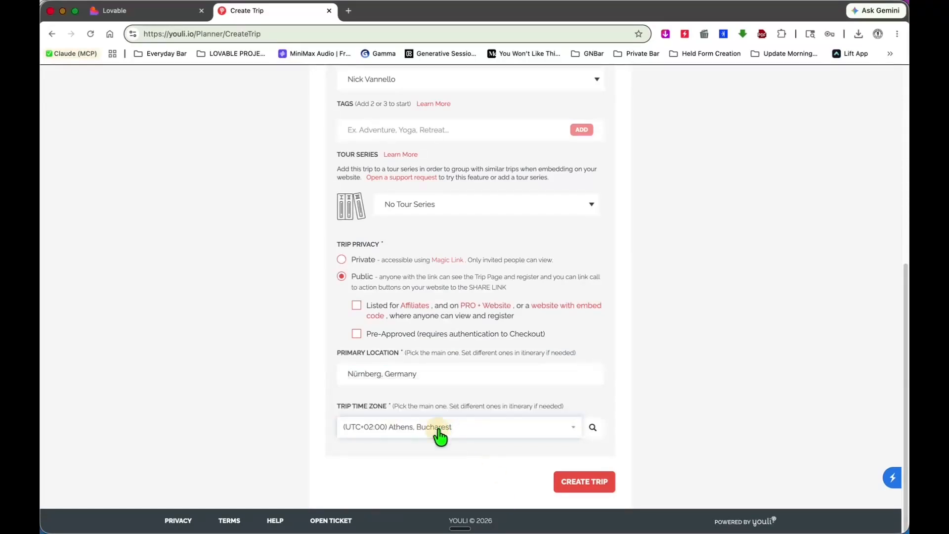
pyautogui.click(590, 485)
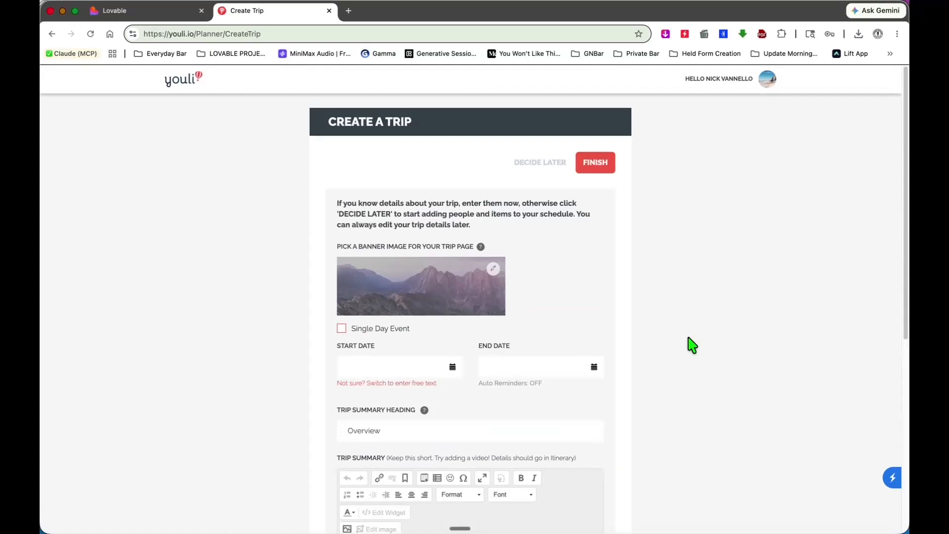
# Search the free Unsplash photos for "river cruise" and apply the photo of a table on deck as banner image.
pyautogui.click(449, 287)
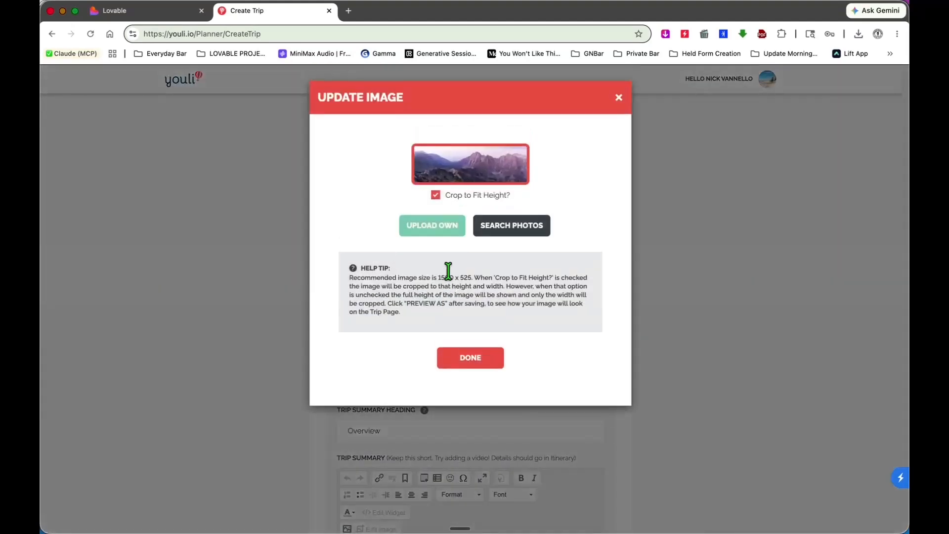
pyautogui.click(536, 227)
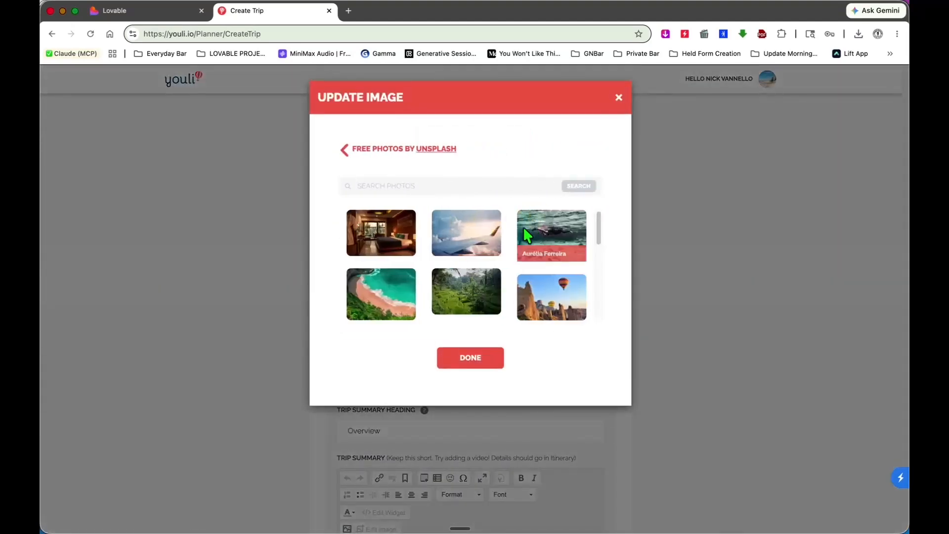
pyautogui.click(437, 184)
pyautogui.write('river cruise')
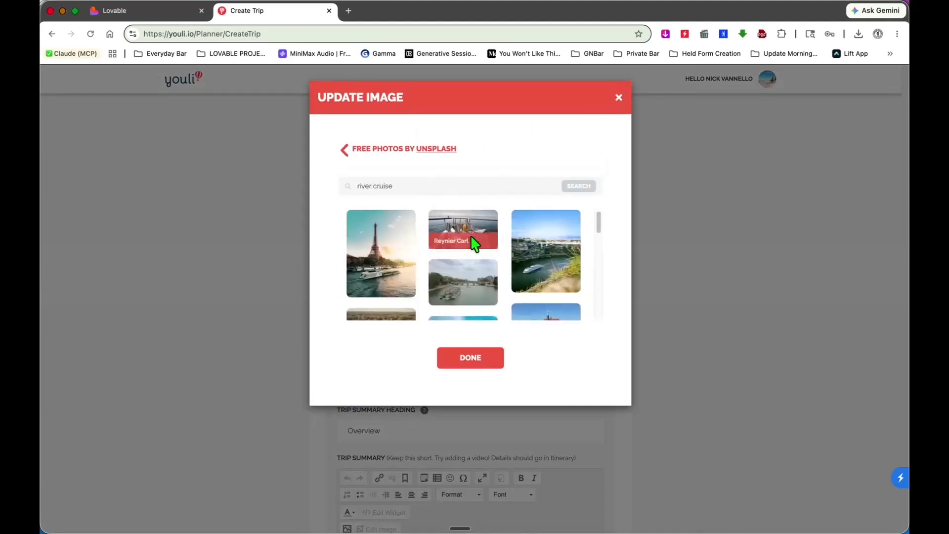
pyautogui.click(469, 241)
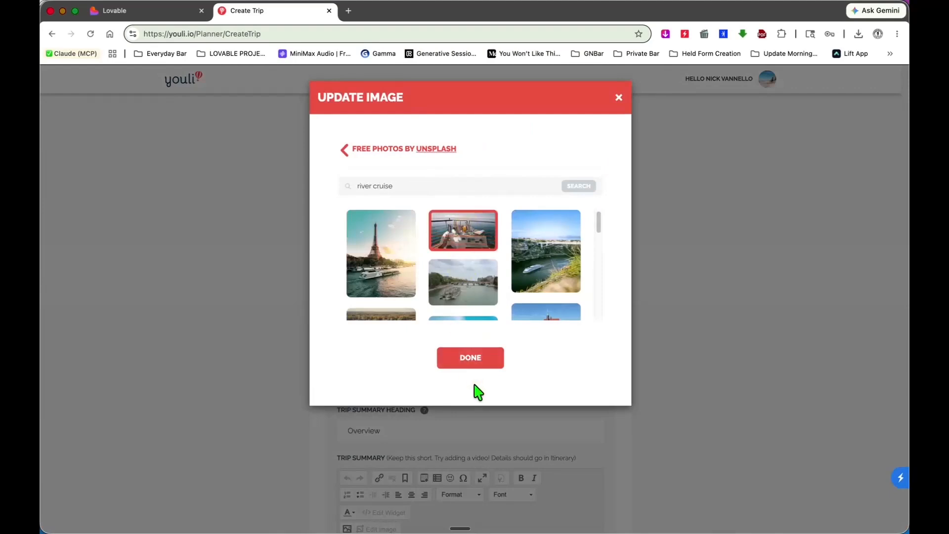
pyautogui.click(470, 357)
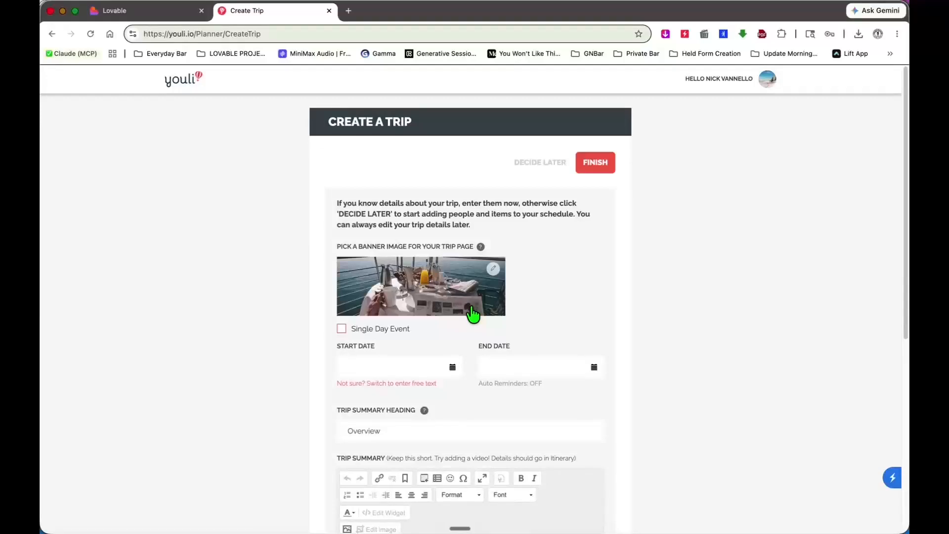
# Replace the banner image with the uploaded file "Dec 1-7, 2027.png" from the Desktop.
pyautogui.click(449, 287)
pyautogui.click(444, 231)
pyautogui.click(184, 122)
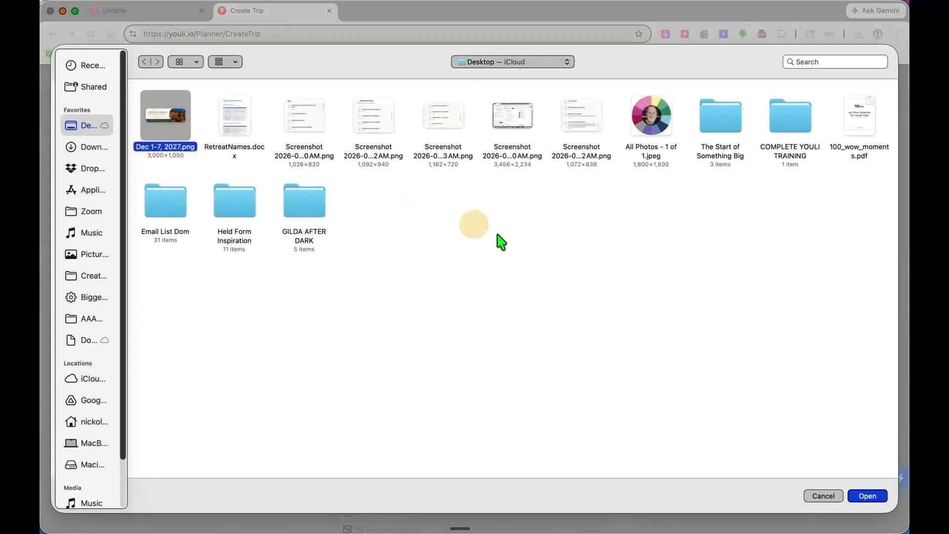
pyautogui.click(867, 496)
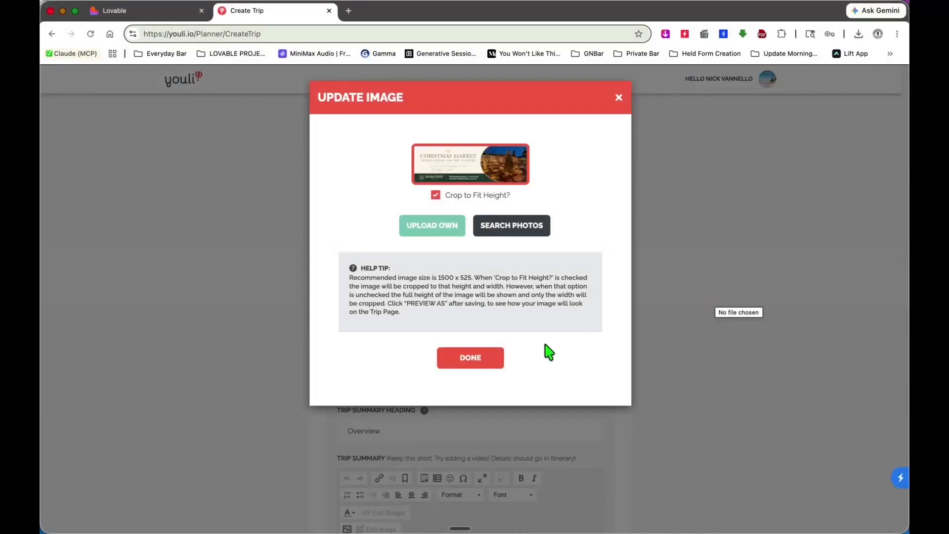
pyautogui.click(487, 366)
# Try to enter "Dec 1, 2027" as text for the trip's start date.
pyautogui.scroll(-3, 660, 302)
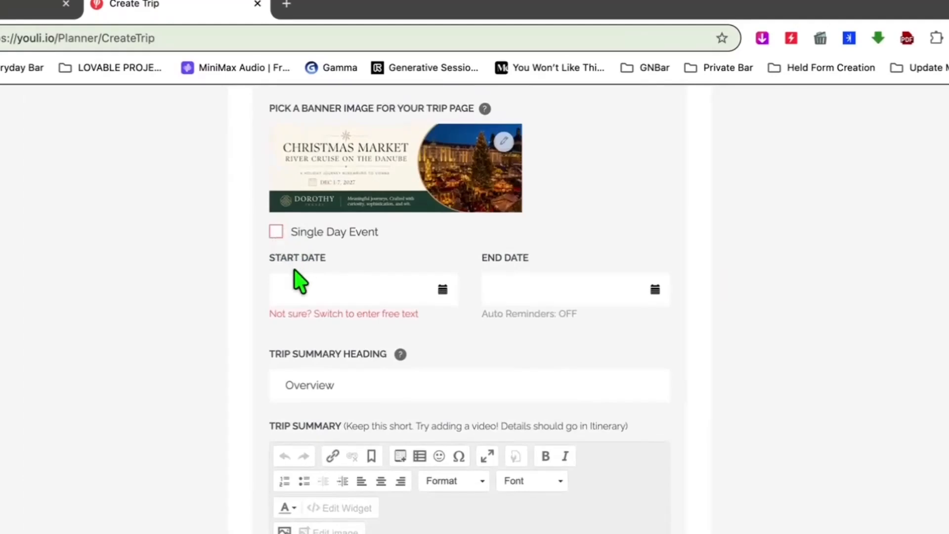
pyautogui.click(292, 285)
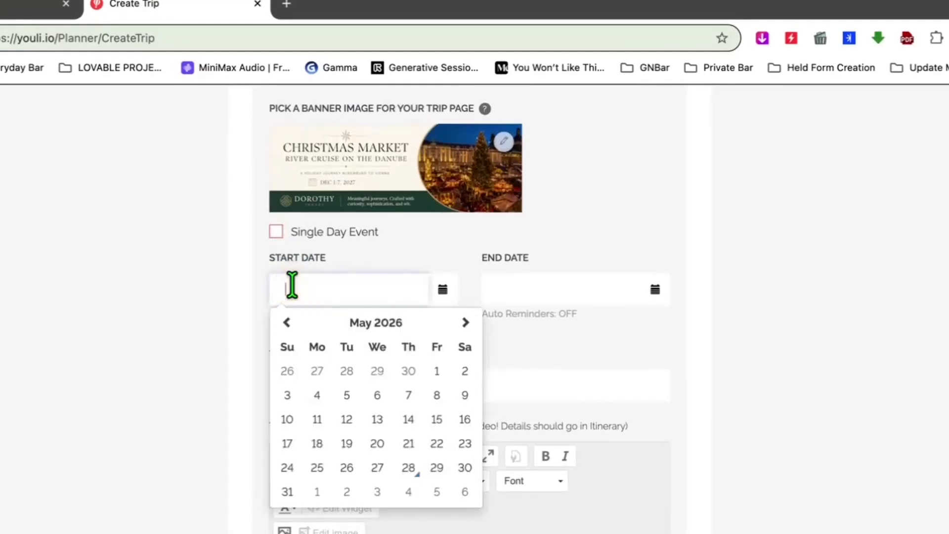
pyautogui.write('Dec 1, 2027')
pyautogui.press('Tab')
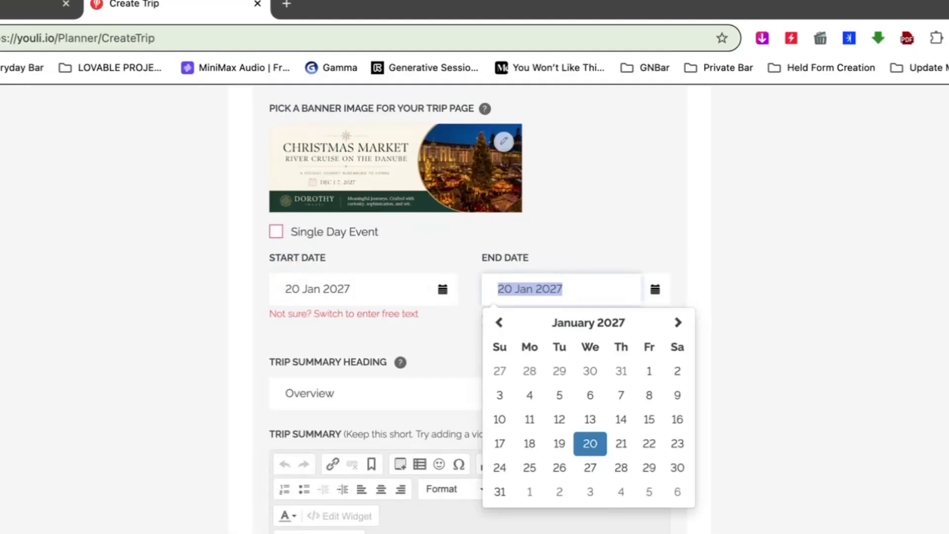
# Pick 1 Dec 2027 as the trip's start date and 7 Dec 2027 as its end date in the calendars.
pyautogui.click(444, 290)
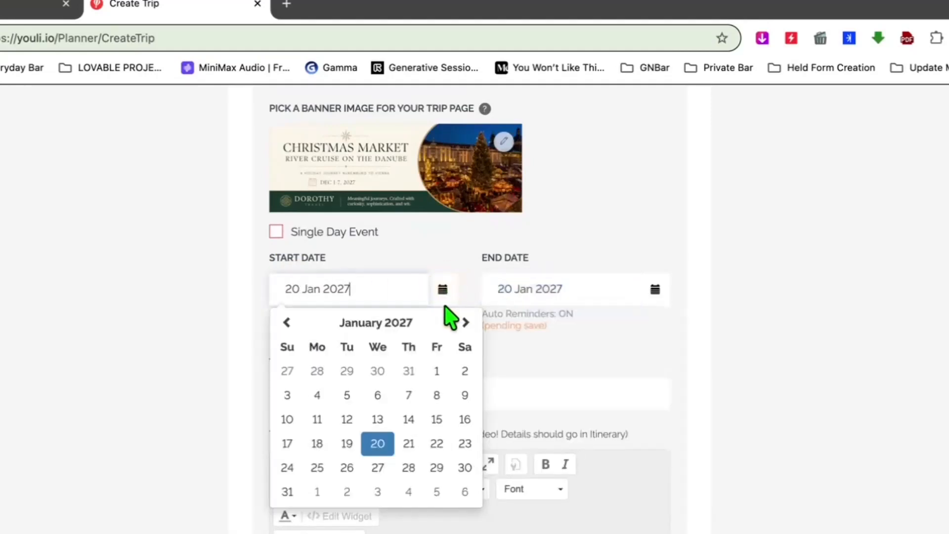
pyautogui.click(464, 322)
pyautogui.click(464, 323)
pyautogui.click(464, 323)
pyautogui.click(464, 322)
pyautogui.click(464, 322)
pyautogui.click(464, 323)
pyautogui.click(464, 322)
pyautogui.click(378, 371)
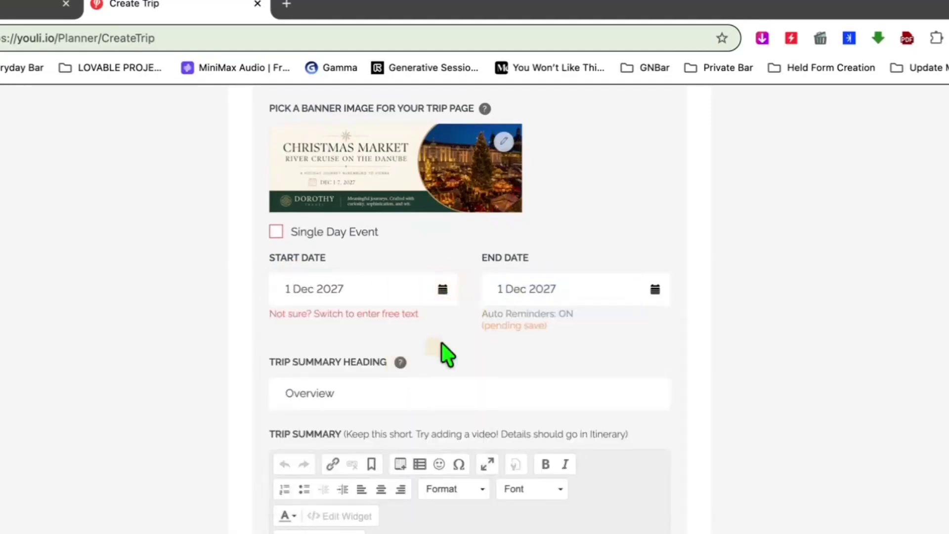
pyautogui.click(655, 289)
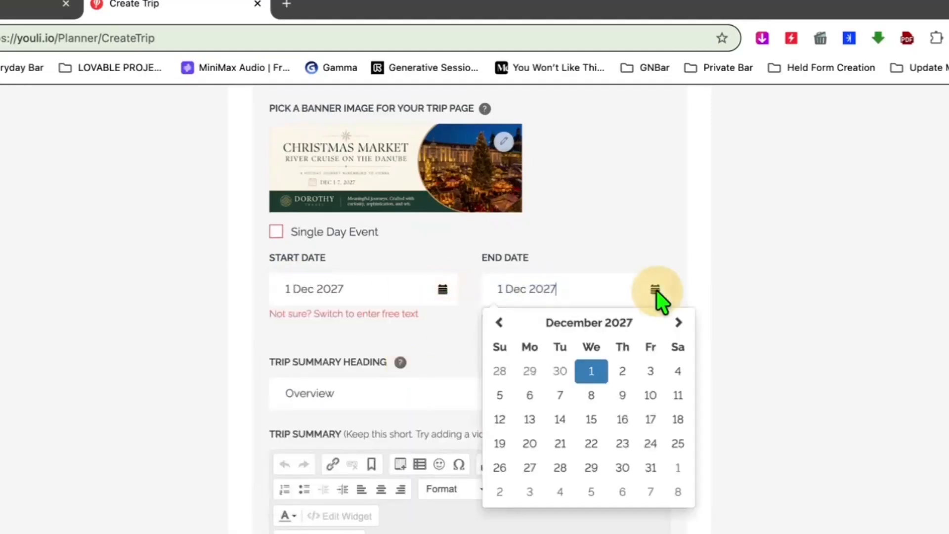
pyautogui.click(560, 396)
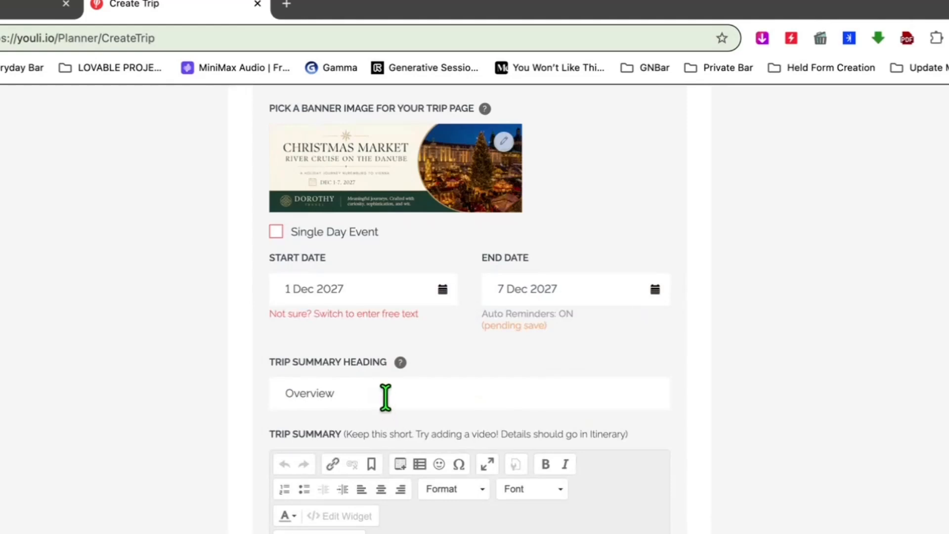
# Replace the trip summary heading with "Bundle Up and Make Merry!".
pyautogui.moveTo(334, 393); pyautogui.dragTo(259, 393)
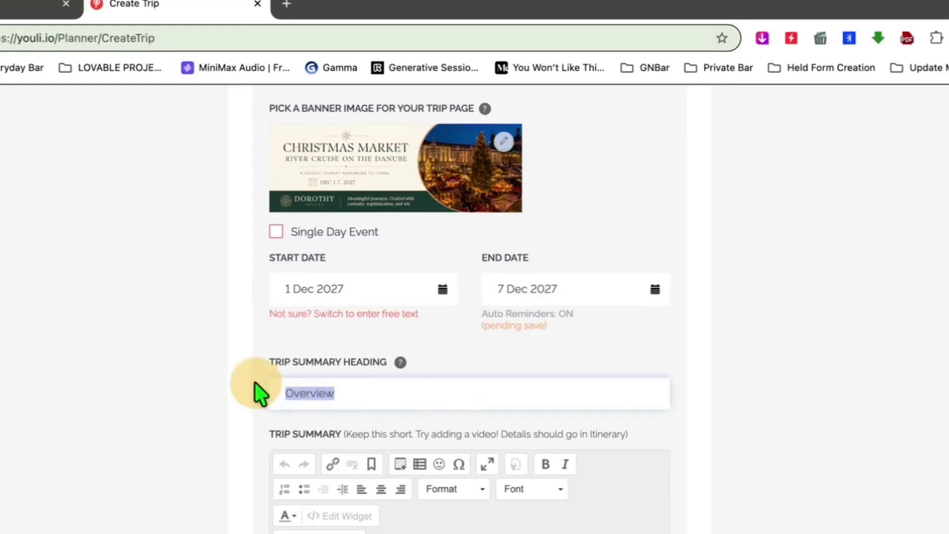
pyautogui.write('(UTC+02:00) Athens, Bucharest')
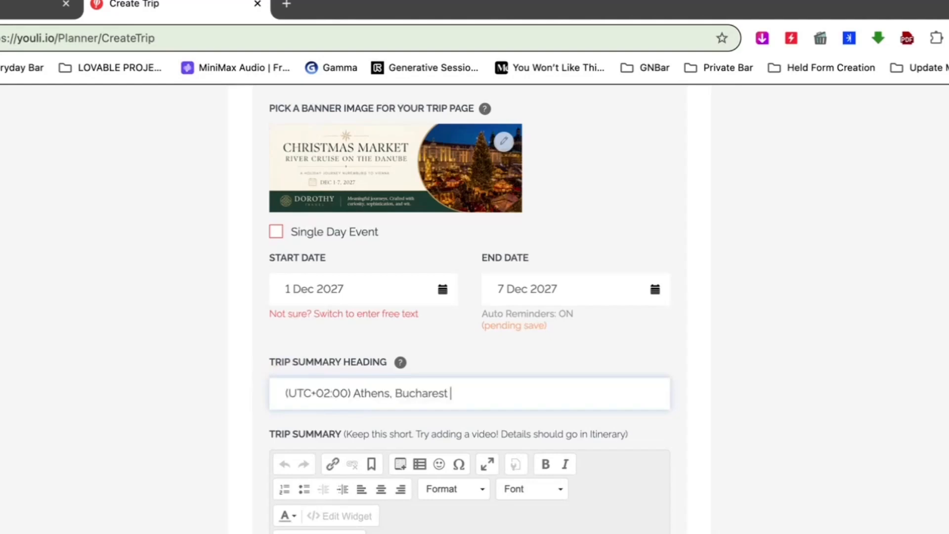
pyautogui.hotkey('ctrl', 'a')
pyautogui.press('BackSpace')
pyautogui.write('Bundle Up and Make Merry!')
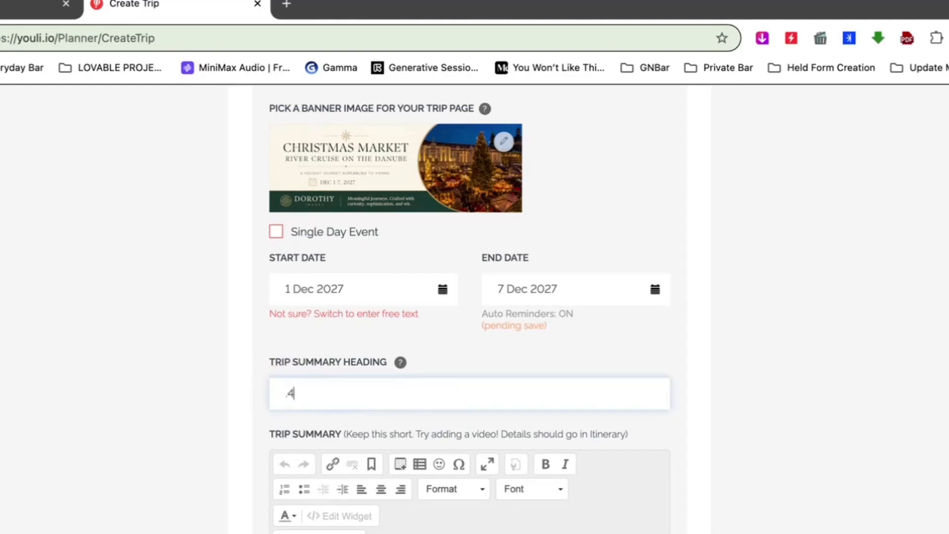
# Fill in the trip summary with the paragraph starting "If you're an elegant wanderer" and finish creating the trip.
pyautogui.press('Tab')
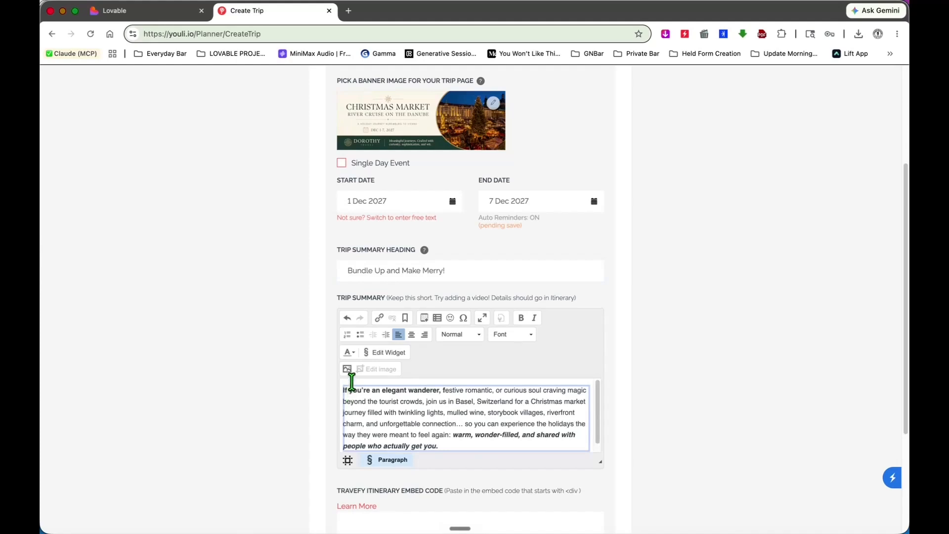
pyautogui.scroll(-1, 500, 417)
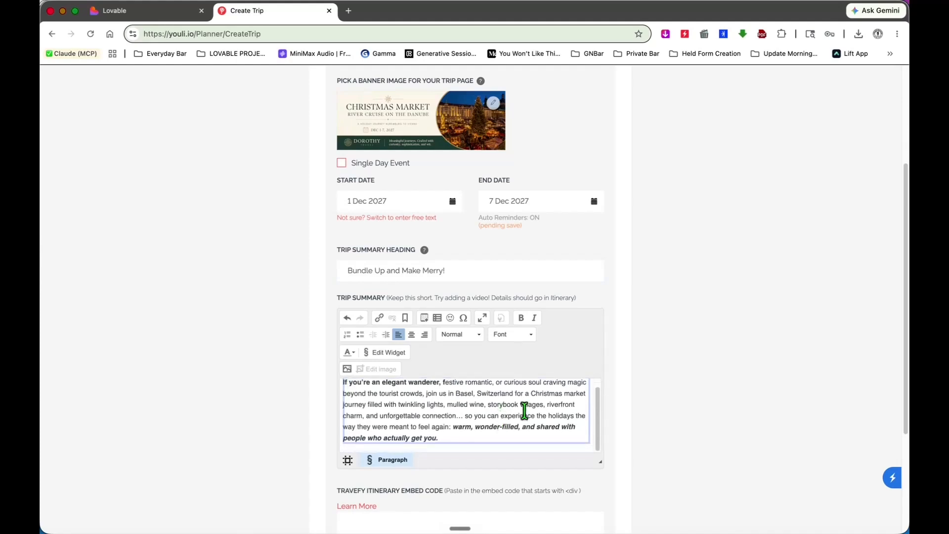
pyautogui.scroll(-3, 647, 393)
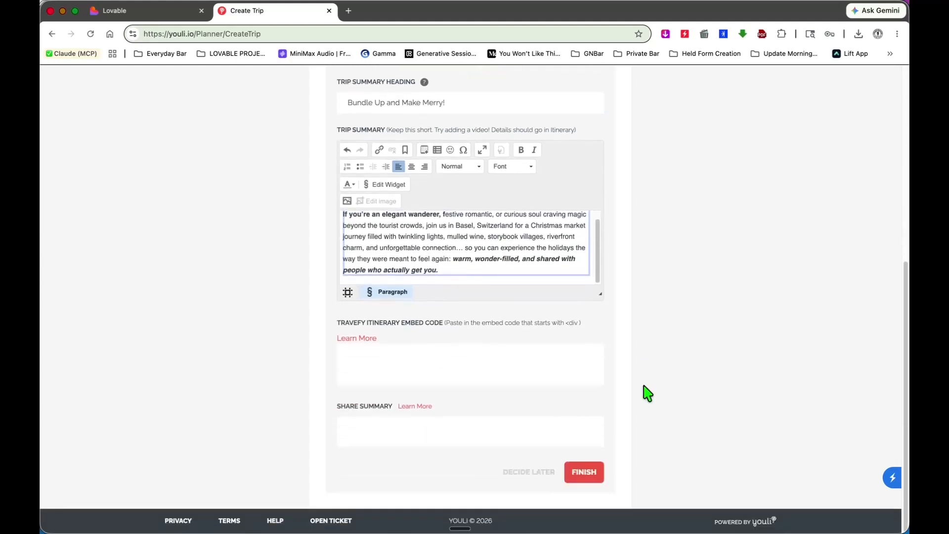
pyautogui.click(590, 481)
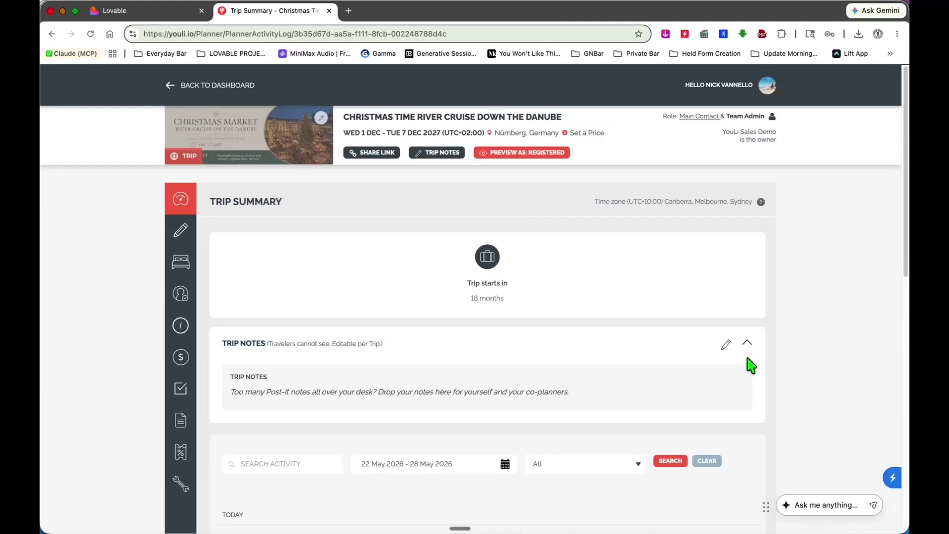
# Preview the trip page as a registered traveler, dismiss the mobile app task prompt and check the banner, dates and summary.
pyautogui.click(515, 154)
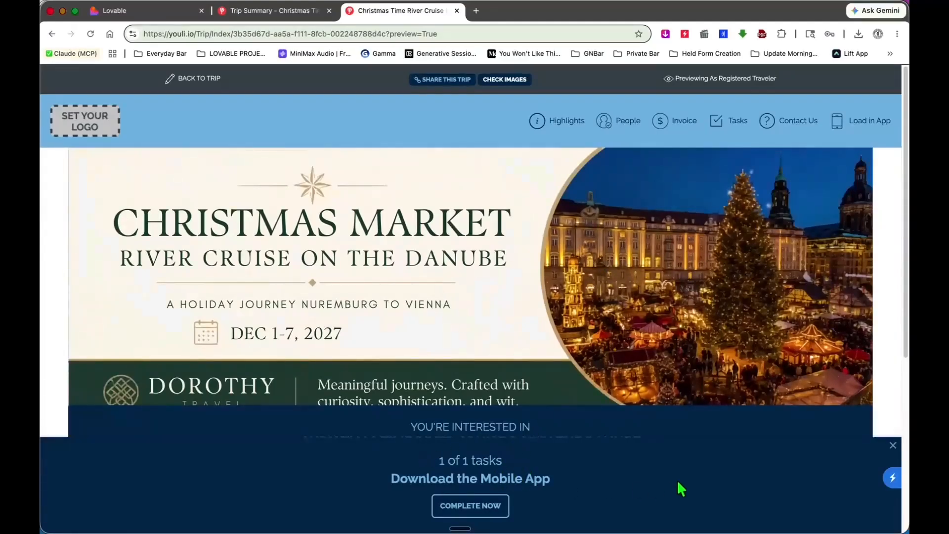
pyautogui.click(894, 445)
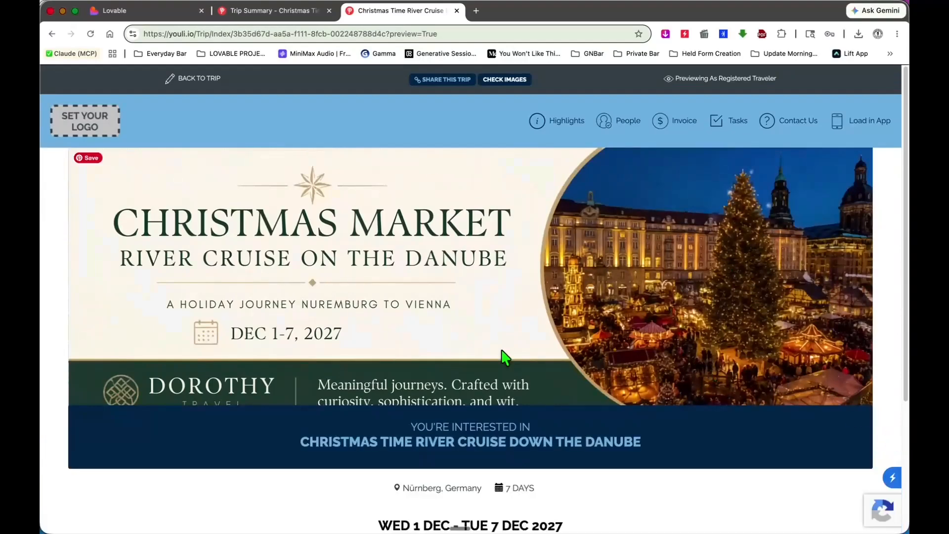
pyautogui.scroll(-1, 588, 314)
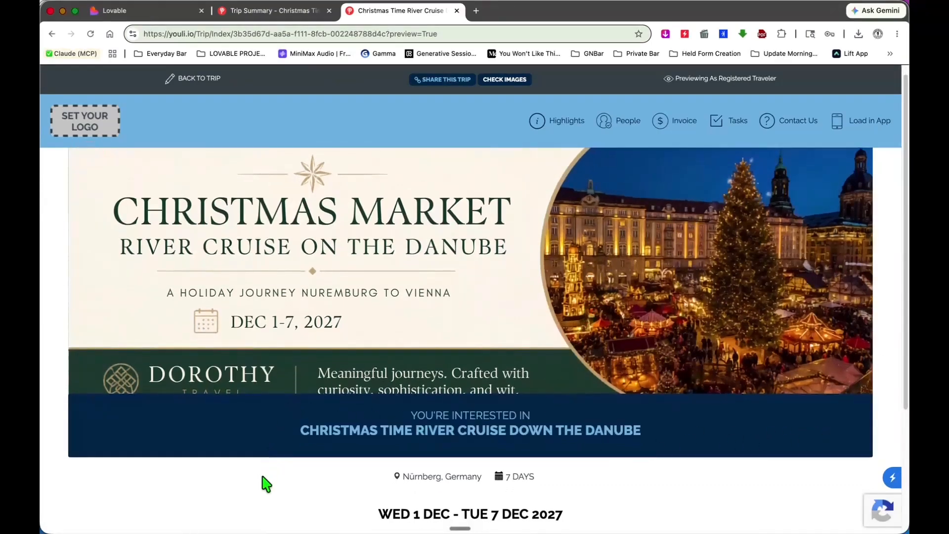
pyautogui.scroll(-1, 269, 479)
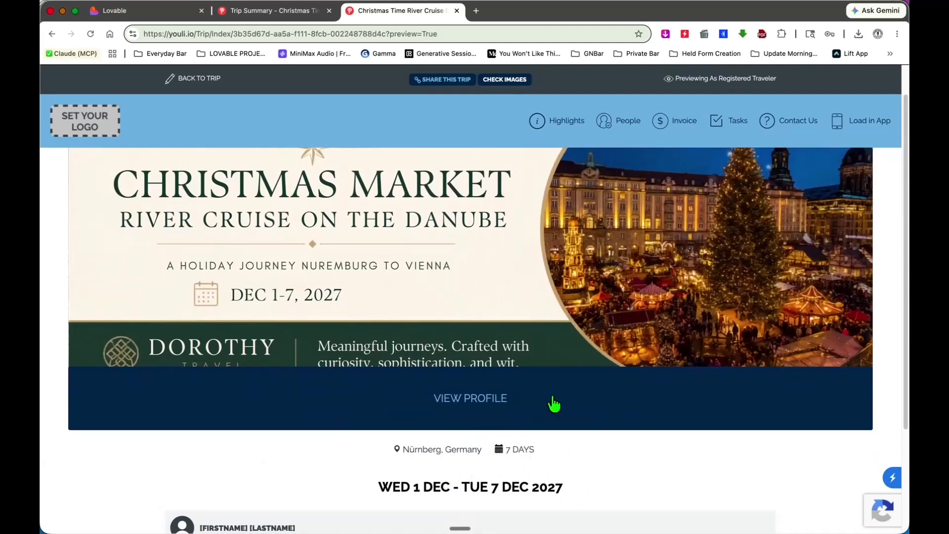
pyautogui.scroll(1, 587, 332)
pyautogui.scroll(-4, 585, 327)
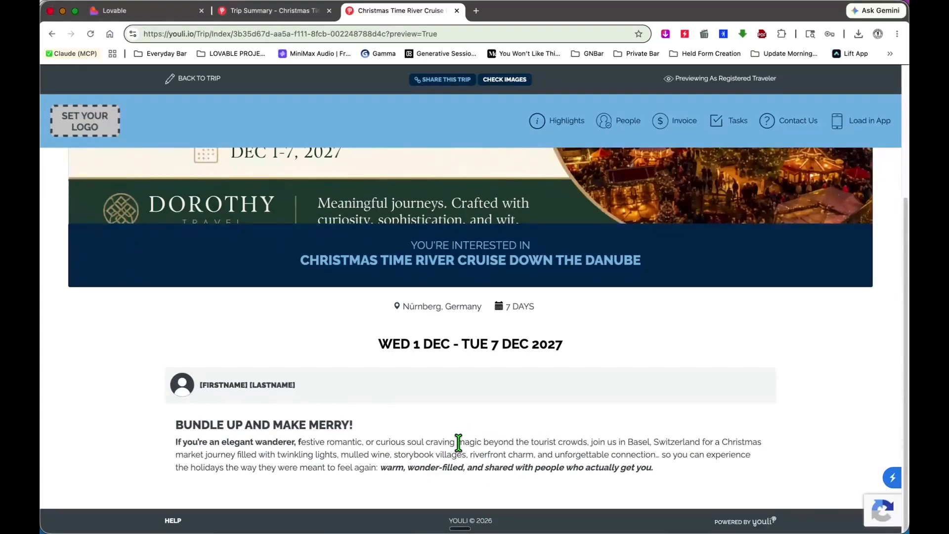
pyautogui.scroll(4, 532, 413)
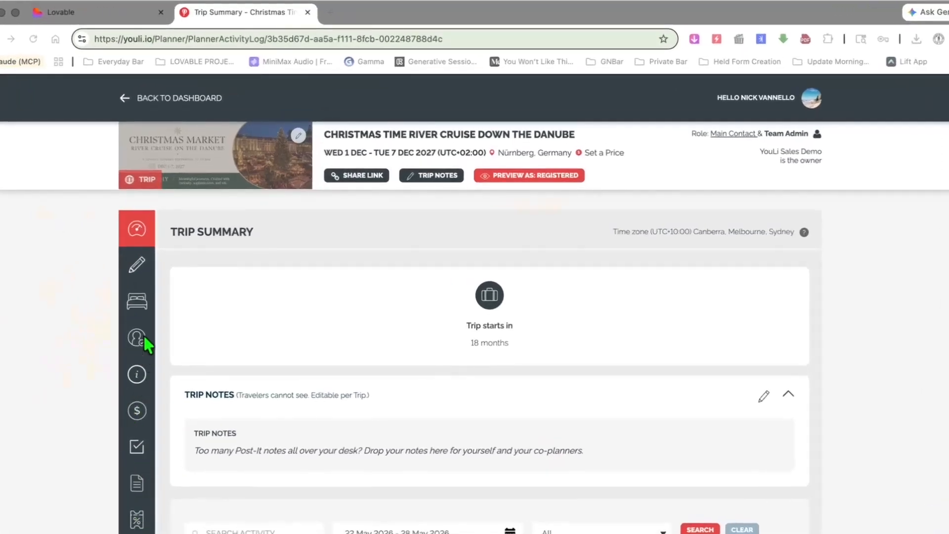
# Open the trip for editing and go to the registration closing settings in its overview.
pyautogui.click(135, 266)
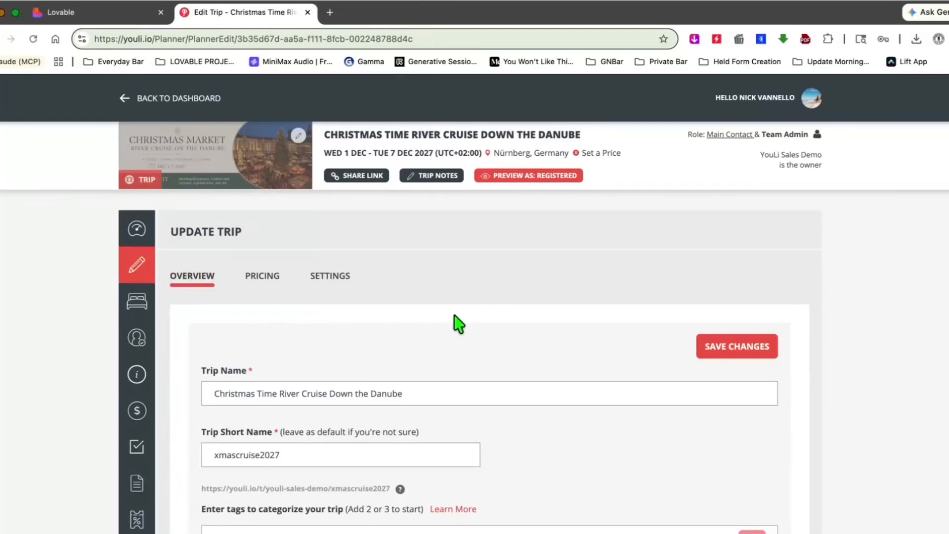
pyautogui.scroll(-3, 458, 324)
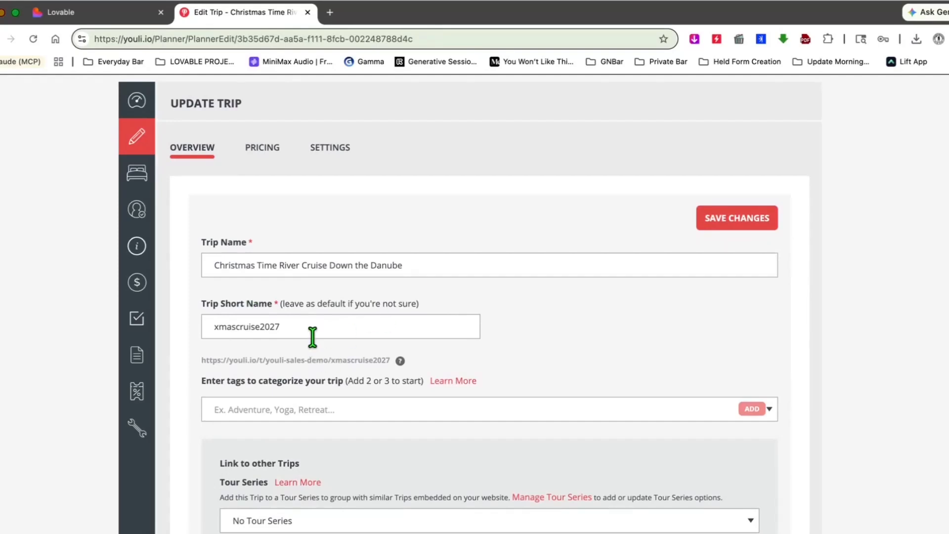
pyautogui.scroll(-9, 332, 331)
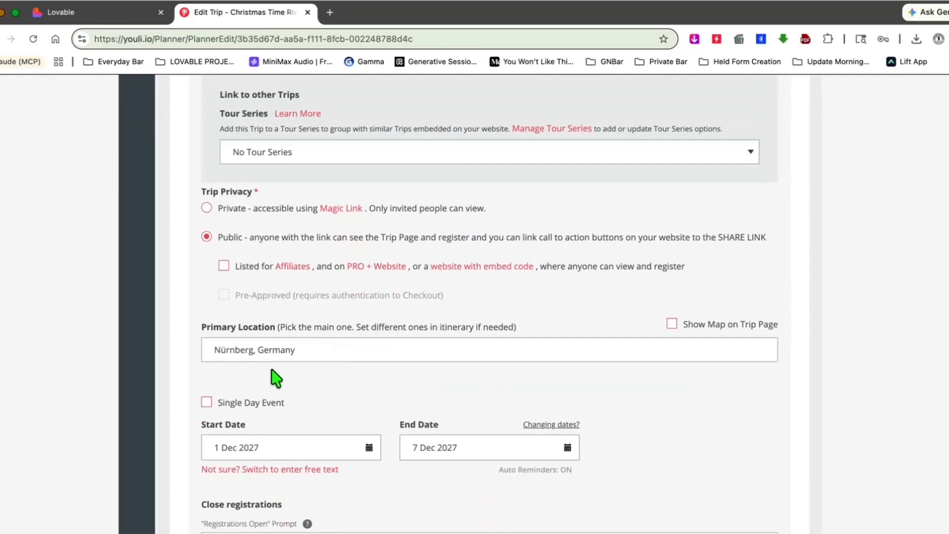
pyautogui.scroll(-6, 277, 354)
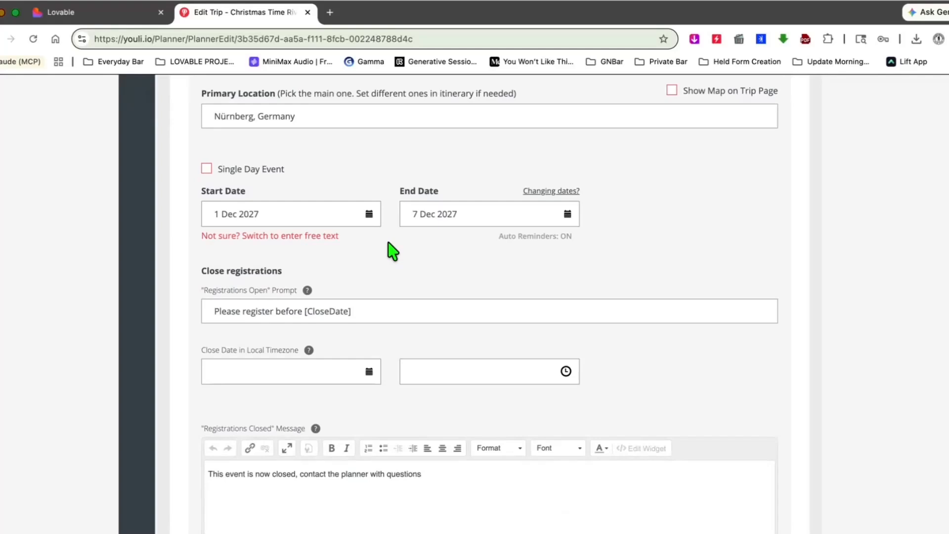
pyautogui.scroll(-2, 391, 252)
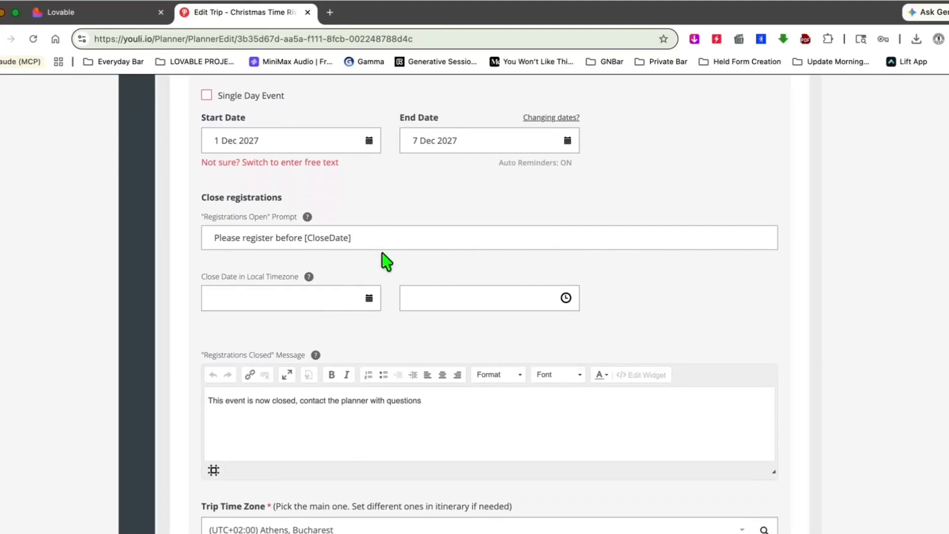
# Pick a registration close date in the calendar and save the trip's overview changes.
pyautogui.click(369, 298)
pyautogui.click(354, 325)
pyautogui.click(354, 325)
pyautogui.click(354, 326)
pyautogui.click(354, 325)
pyautogui.click(354, 326)
pyautogui.click(354, 326)
pyautogui.click(354, 325)
pyautogui.click(354, 325)
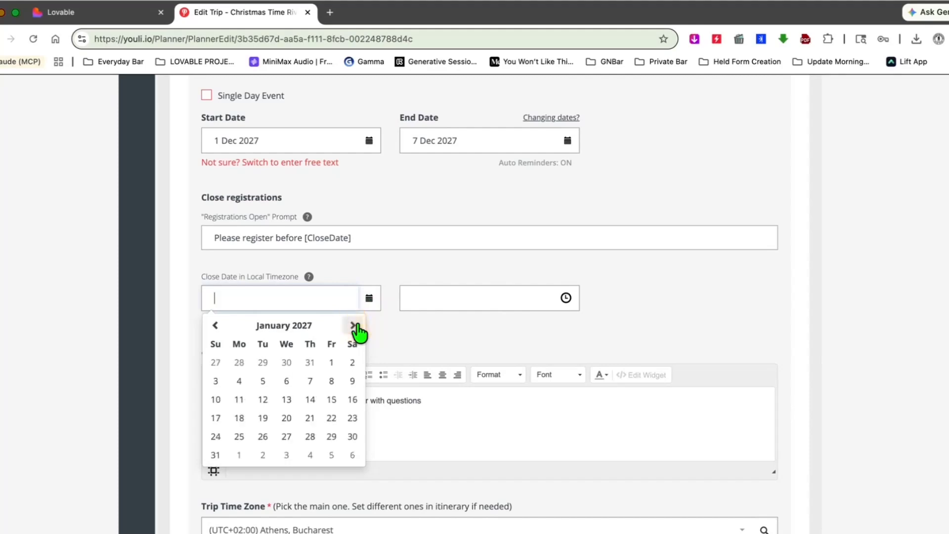
pyautogui.click(215, 326)
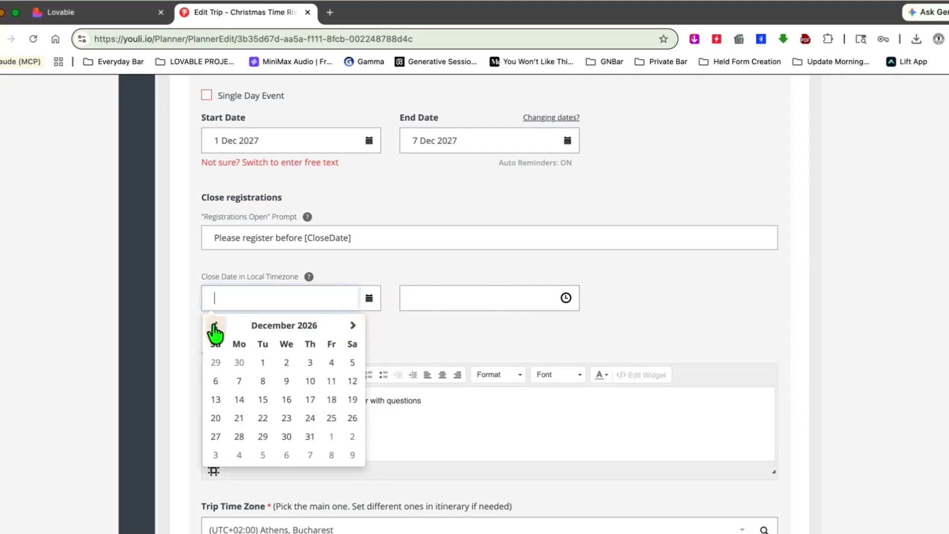
pyautogui.click(352, 326)
pyautogui.tripleClick(353, 326)
pyautogui.tripleClick(353, 326)
pyautogui.doubleClick(353, 326)
pyautogui.doubleClick(353, 326)
pyautogui.click(242, 366)
pyautogui.scroll(-5, 676, 296)
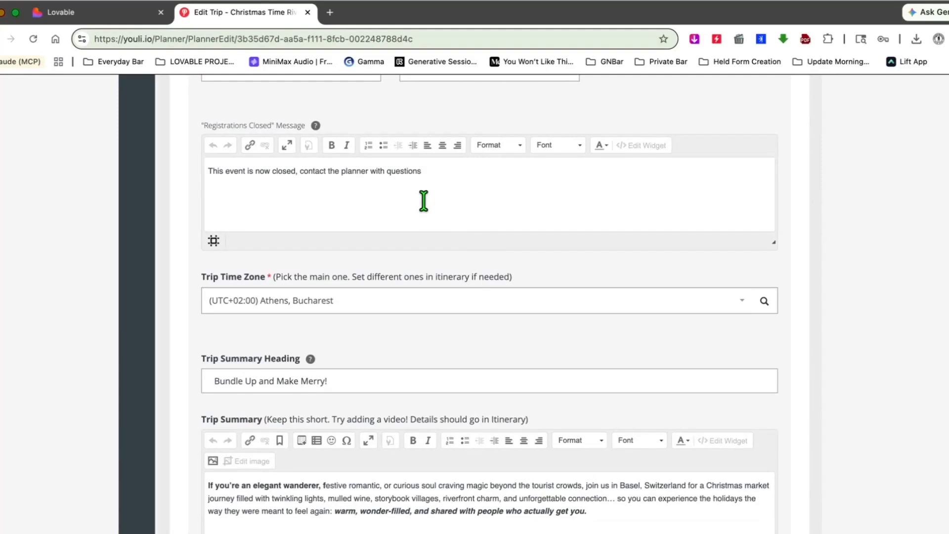
pyautogui.scroll(-4, 434, 213)
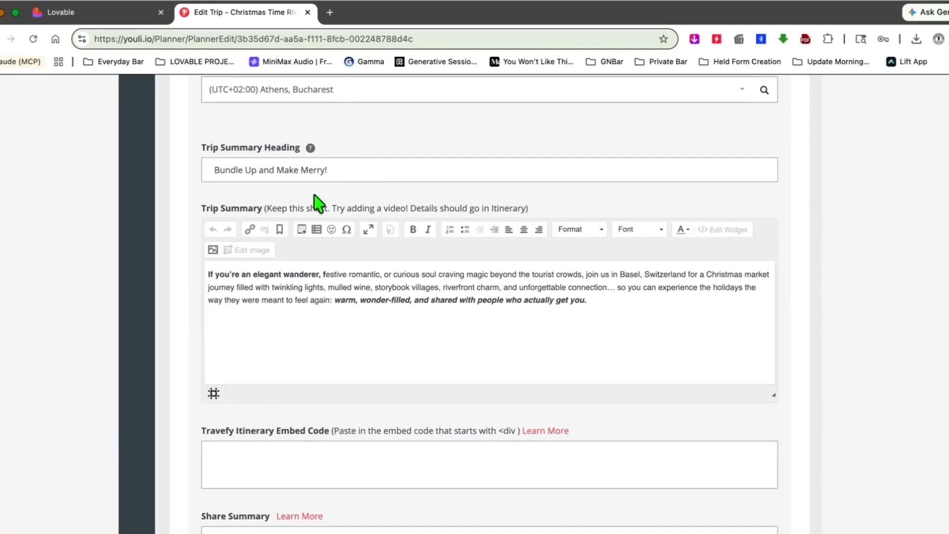
pyautogui.press('Return')
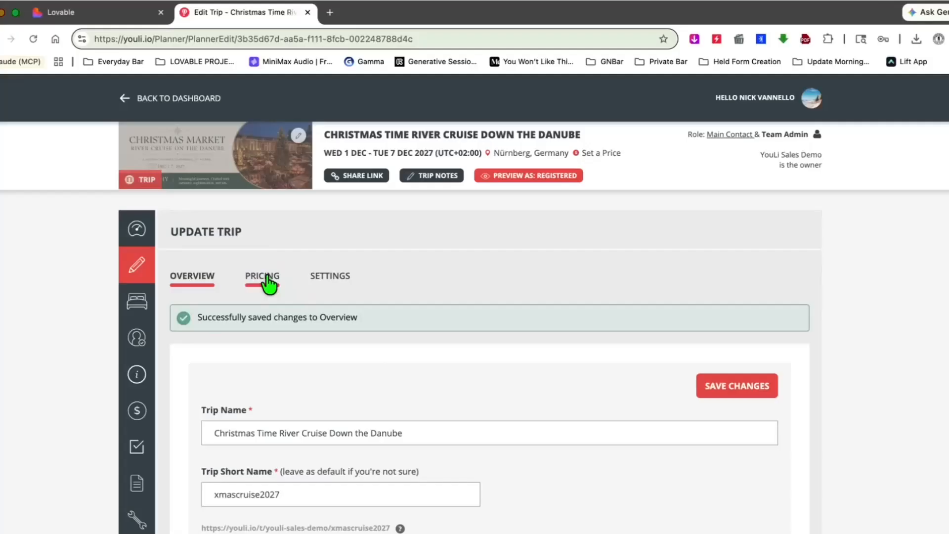
# Open the trip's pricing and choose Bookings Mode as its pricing mode.
pyautogui.click(266, 277)
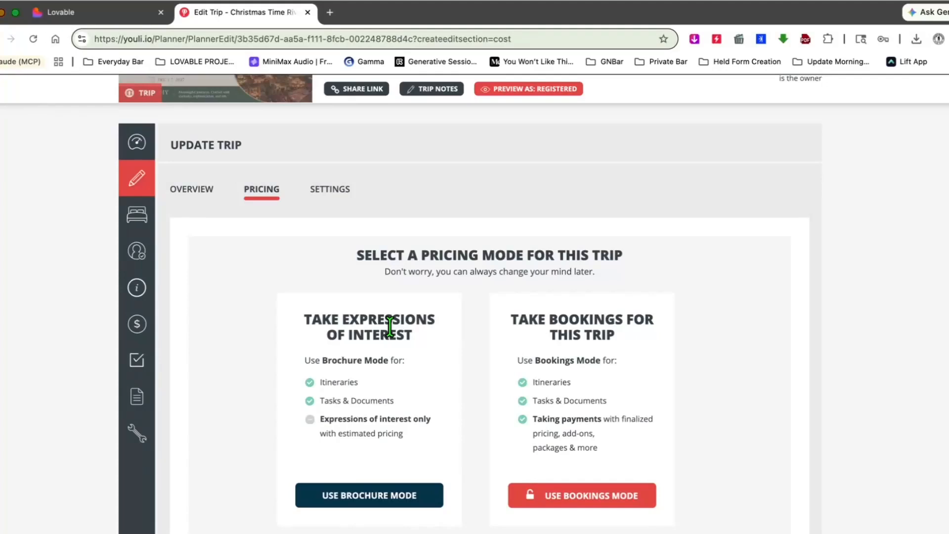
pyautogui.click(565, 500)
pyautogui.scroll(-3, 699, 481)
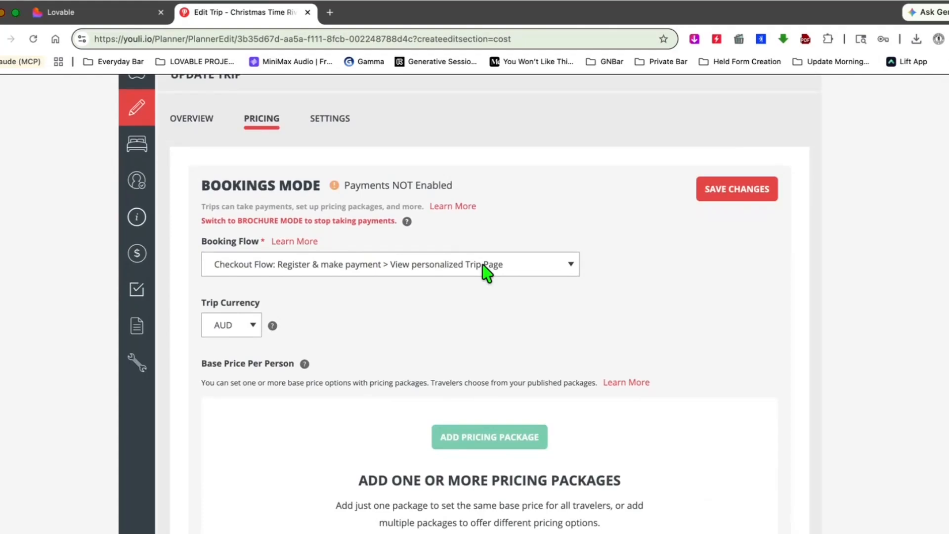
# Set the booking flow to Trip Page Checkout Flow and the trip currency to USD.
pyautogui.click(487, 273)
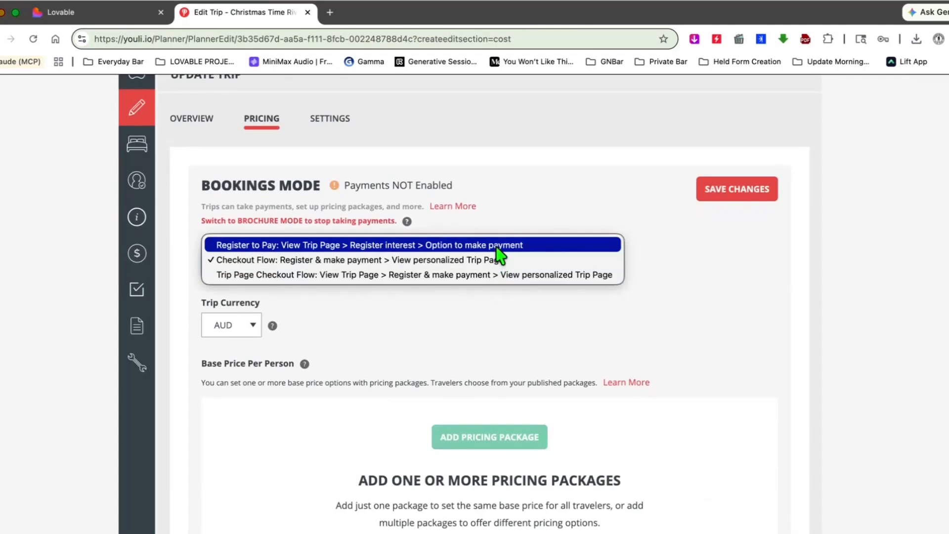
pyautogui.click(495, 274)
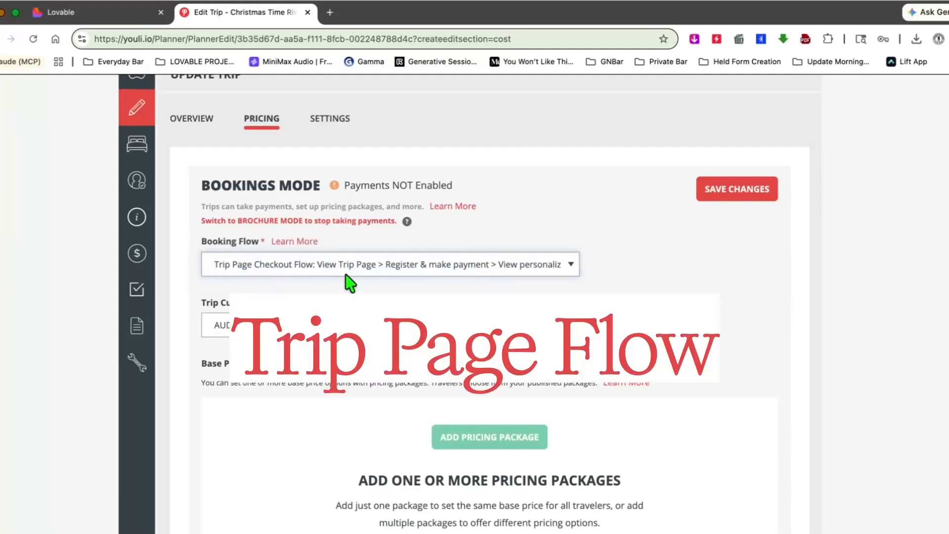
pyautogui.click(421, 273)
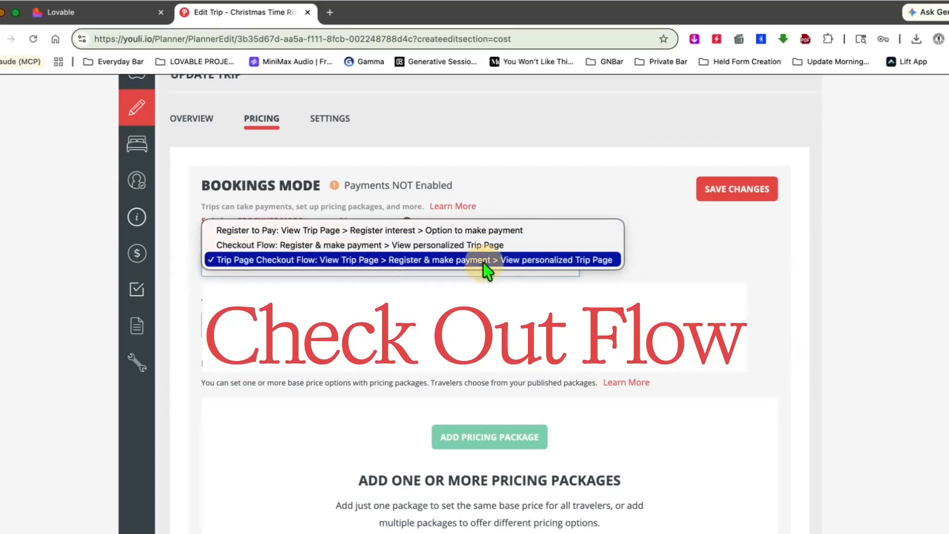
pyautogui.click(486, 262)
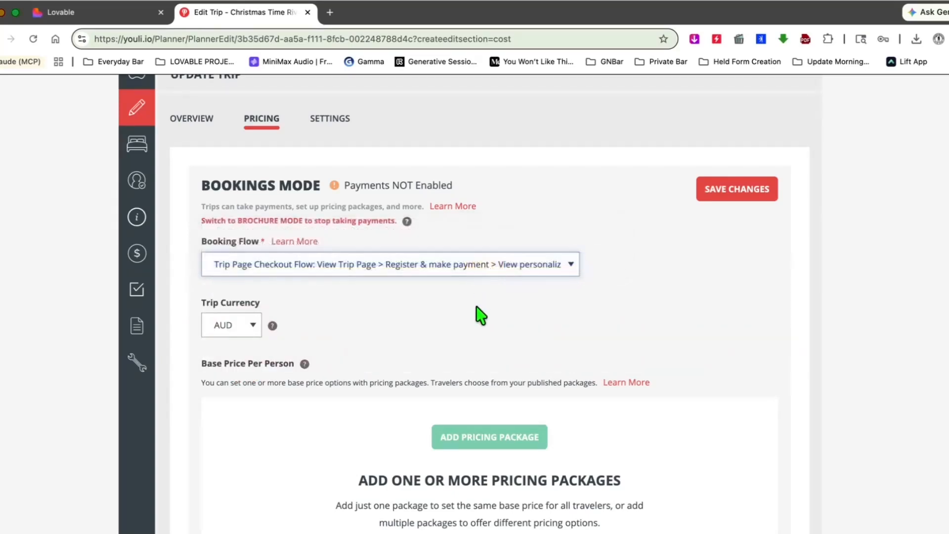
pyautogui.click(254, 331)
pyautogui.click(245, 336)
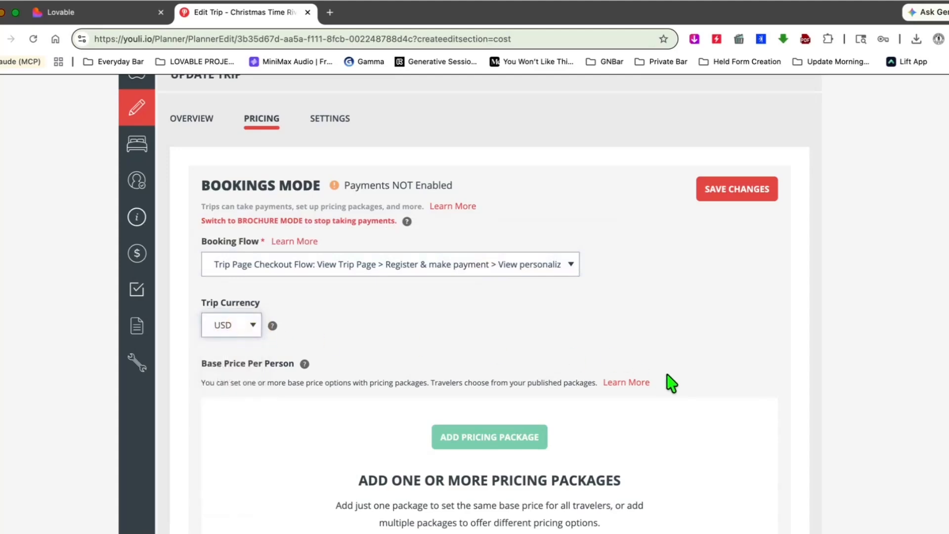
# Add a pricing package labelled "King Suite" with the pricing mode "Choose occupancy upon booking - price based on occupancy".
pyautogui.scroll(-5, 666, 374)
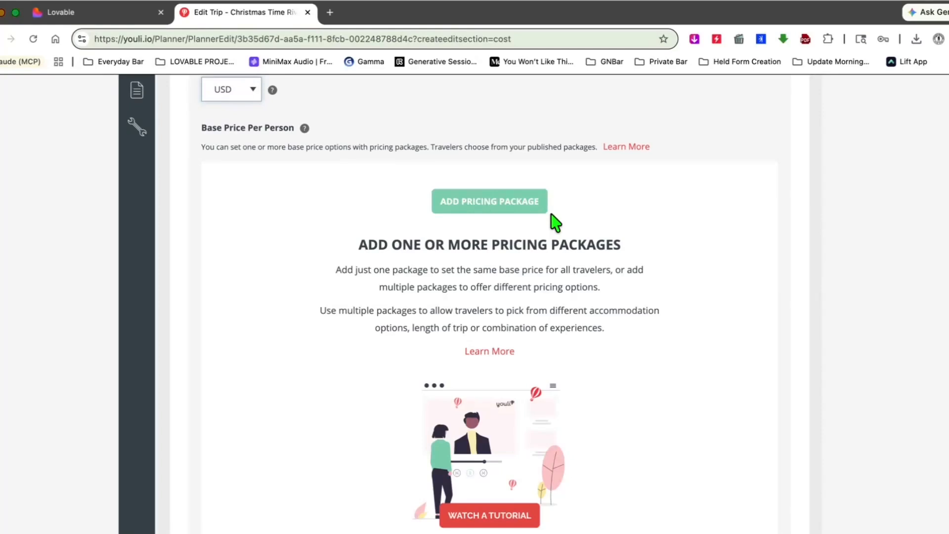
pyautogui.click(523, 206)
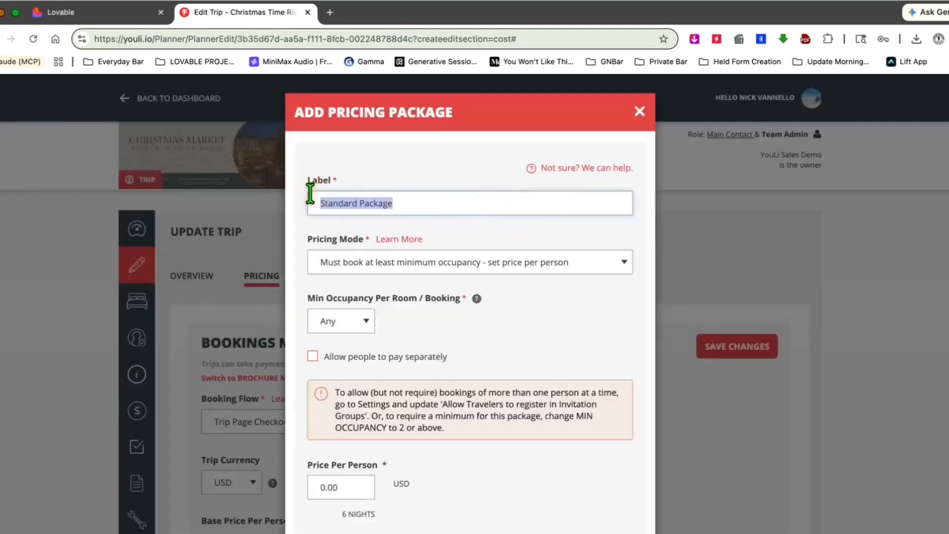
pyautogui.write('King Suite')
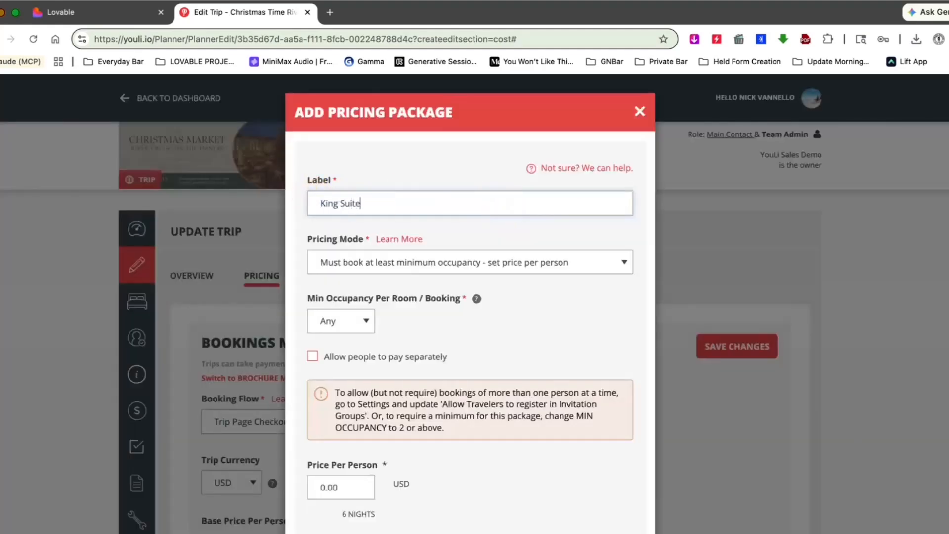
pyautogui.click(442, 266)
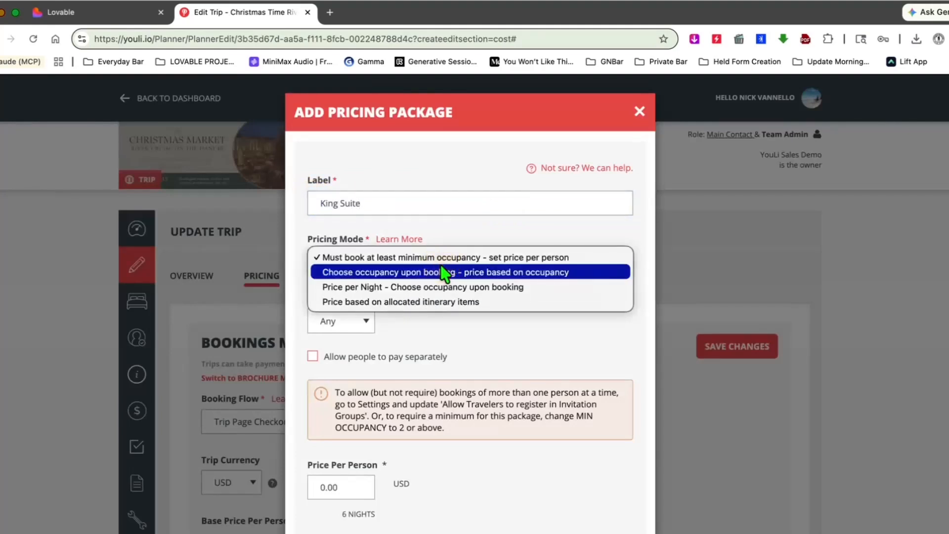
pyautogui.click(551, 273)
pyautogui.scroll(-2, 370, 322)
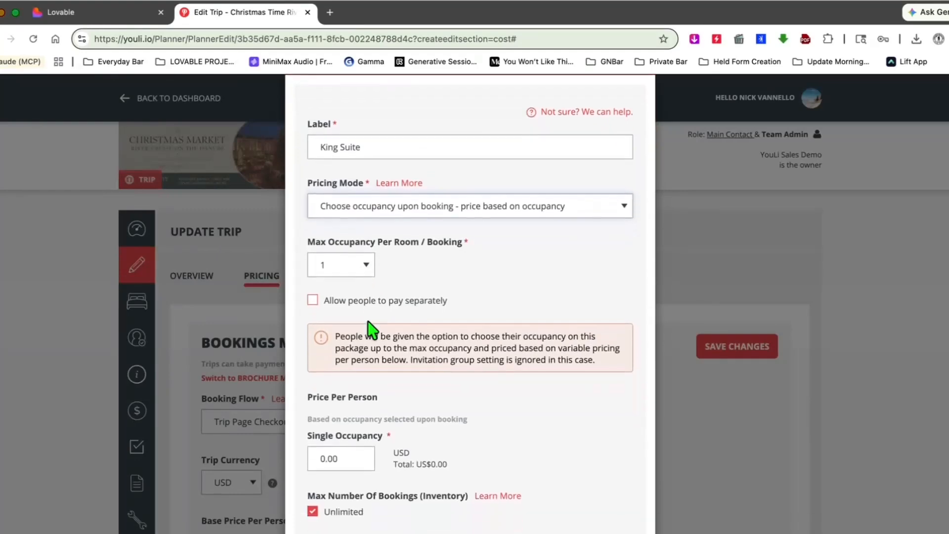
# Set the King Suite package's maximum occupancy per room / booking to 2 and check the available pricing modes.
pyautogui.click(372, 262)
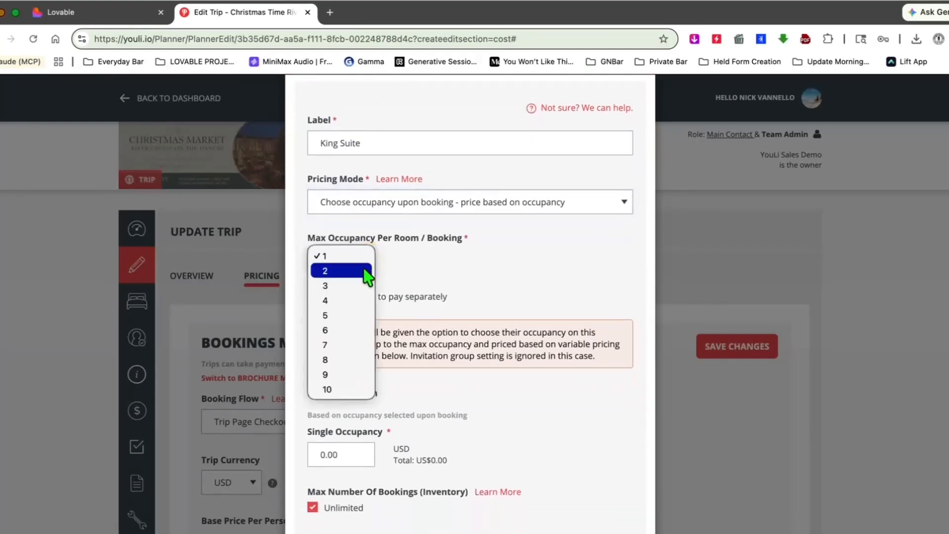
pyautogui.click(367, 275)
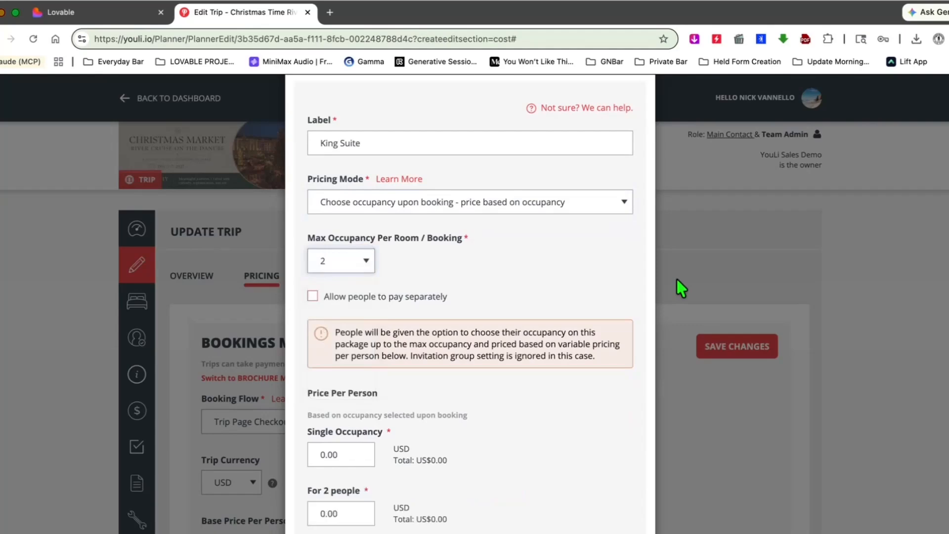
pyautogui.scroll(-3, 515, 351)
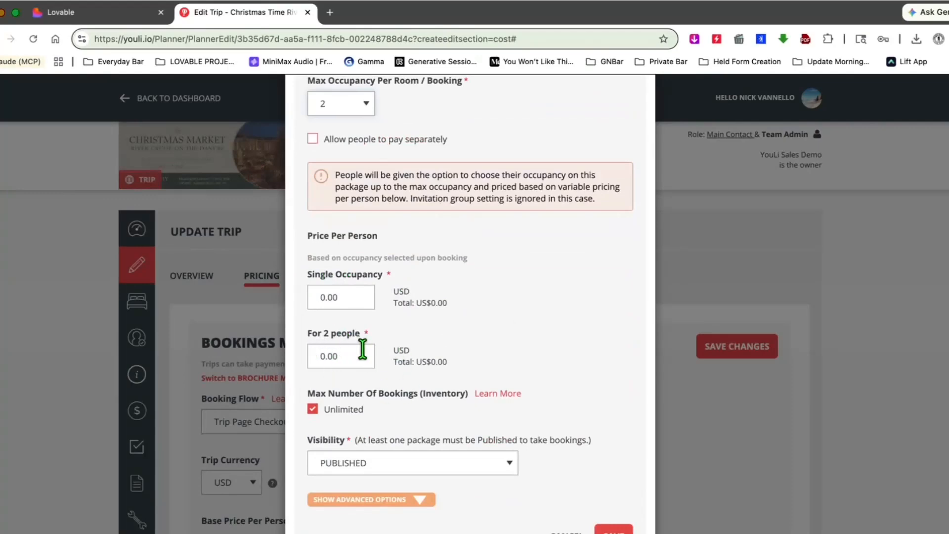
pyautogui.scroll(3, 519, 144)
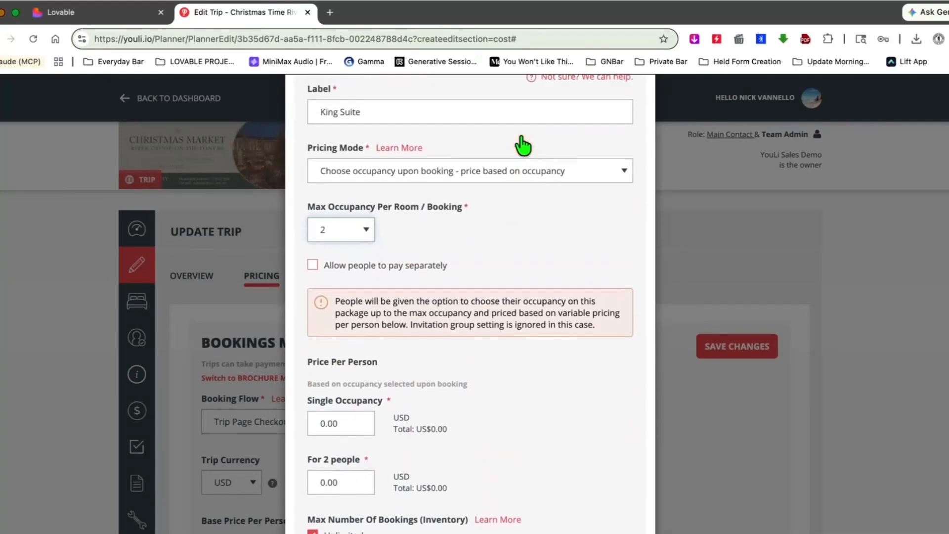
pyautogui.click(511, 177)
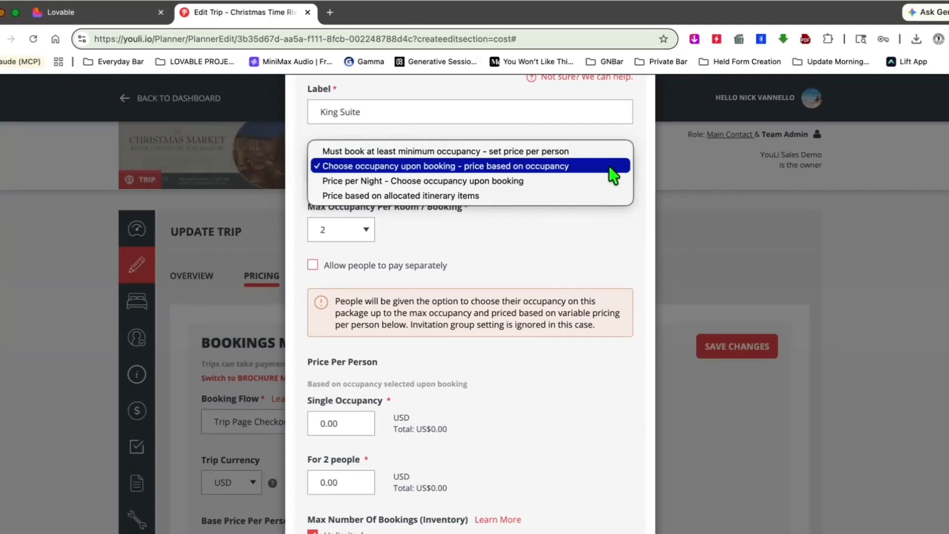
pyautogui.click(642, 181)
# Set the King Suite's price per person to 6999 for single occupancy and 5999 for 2 people.
pyautogui.scroll(-3, 549, 281)
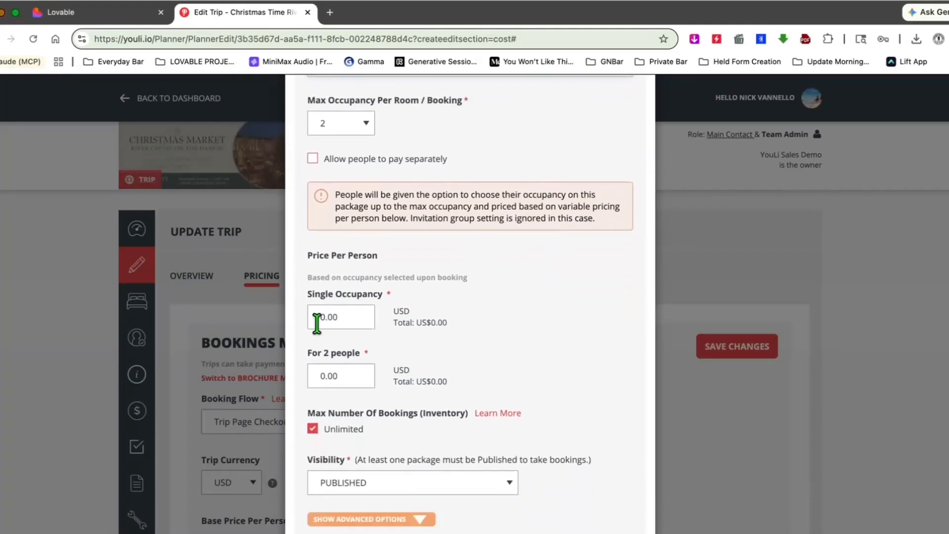
pyautogui.moveTo(362, 316); pyautogui.dragTo(304, 304)
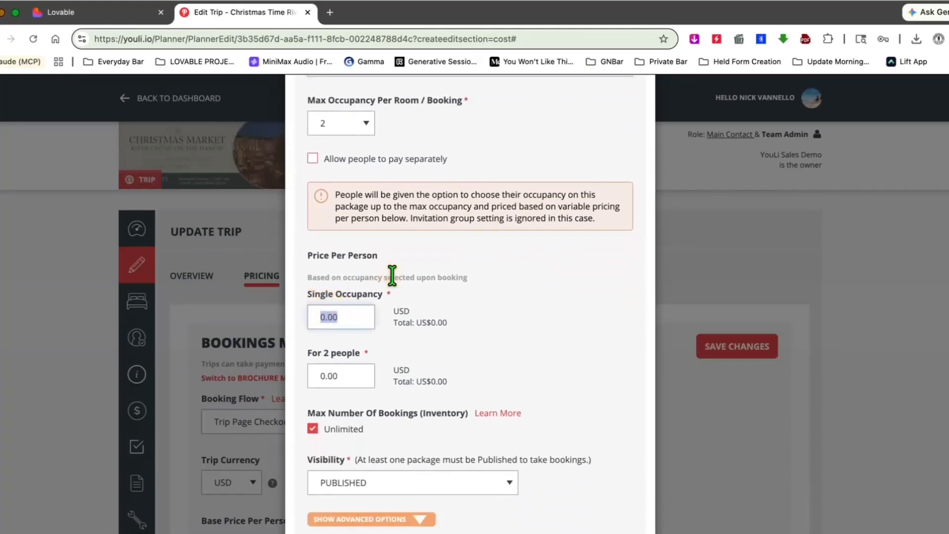
pyautogui.write('6999')
pyautogui.press('Tab')
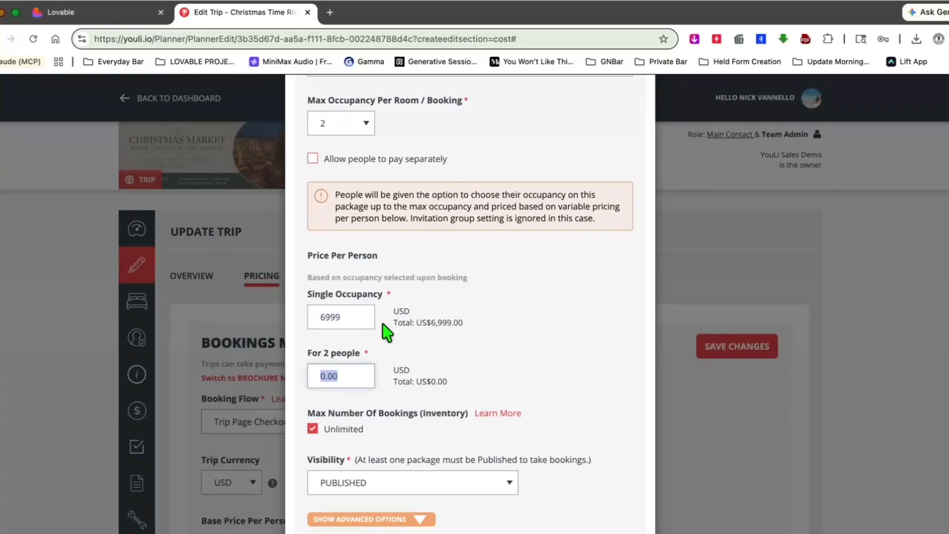
pyautogui.write('5999')
pyautogui.press('Tab')
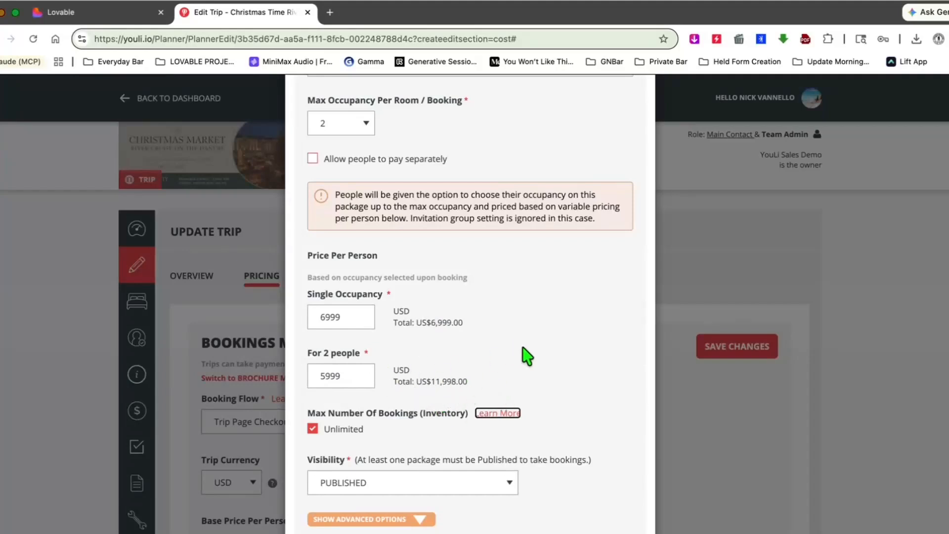
# Show the King Suite package's advanced options and review its category choices and description field.
pyautogui.scroll(-1, 509, 428)
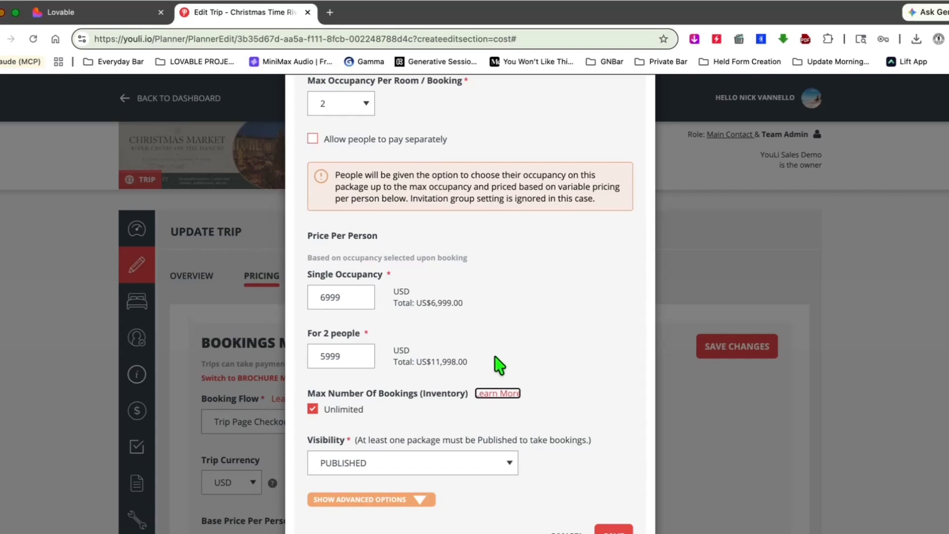
pyautogui.click(419, 501)
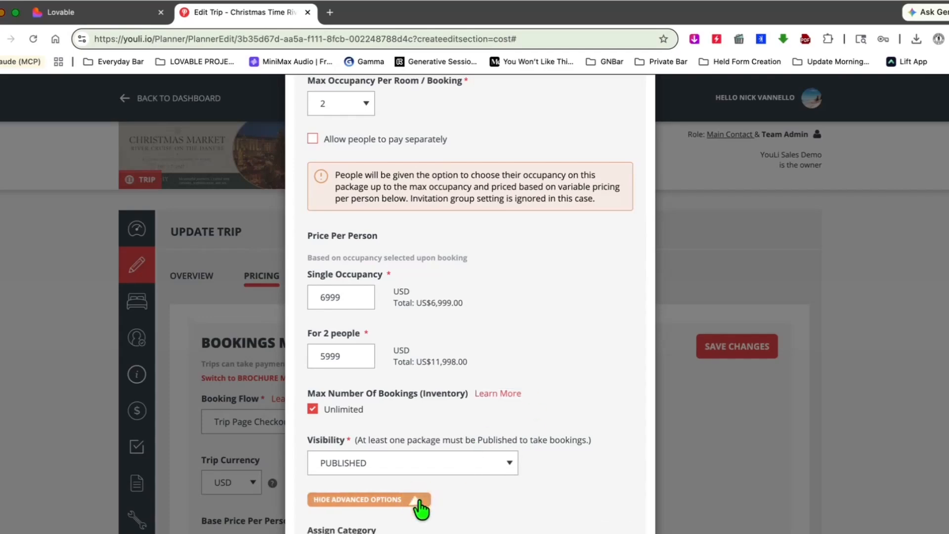
pyautogui.scroll(-5, 551, 317)
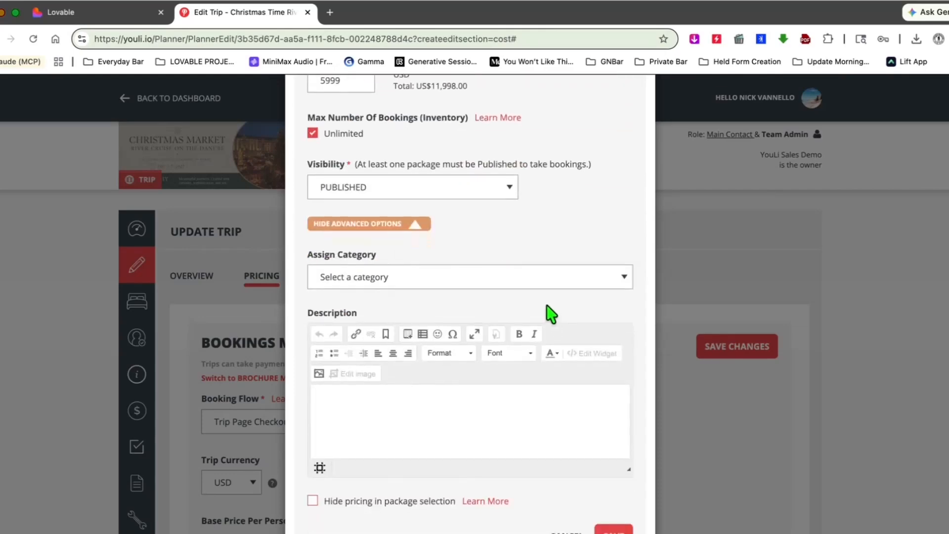
pyautogui.click(548, 282)
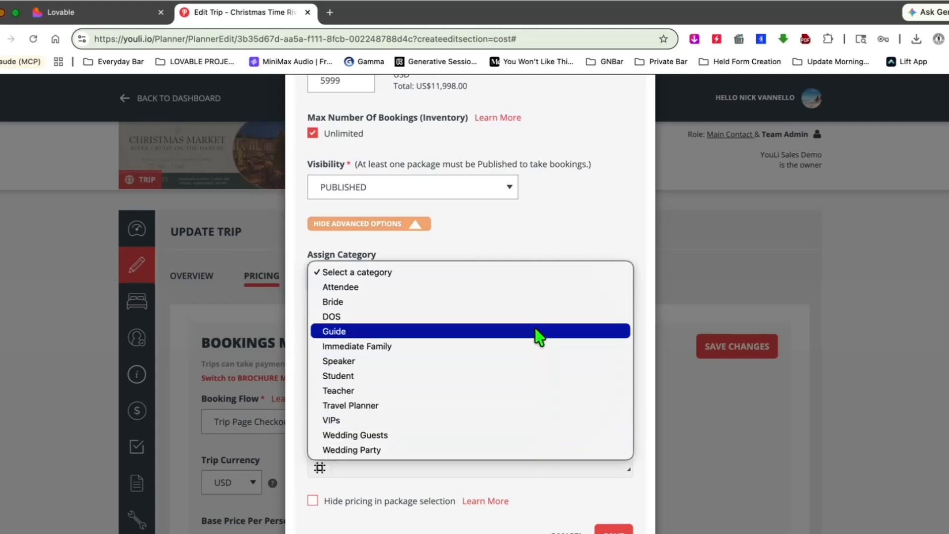
pyautogui.click(542, 258)
pyautogui.click(431, 434)
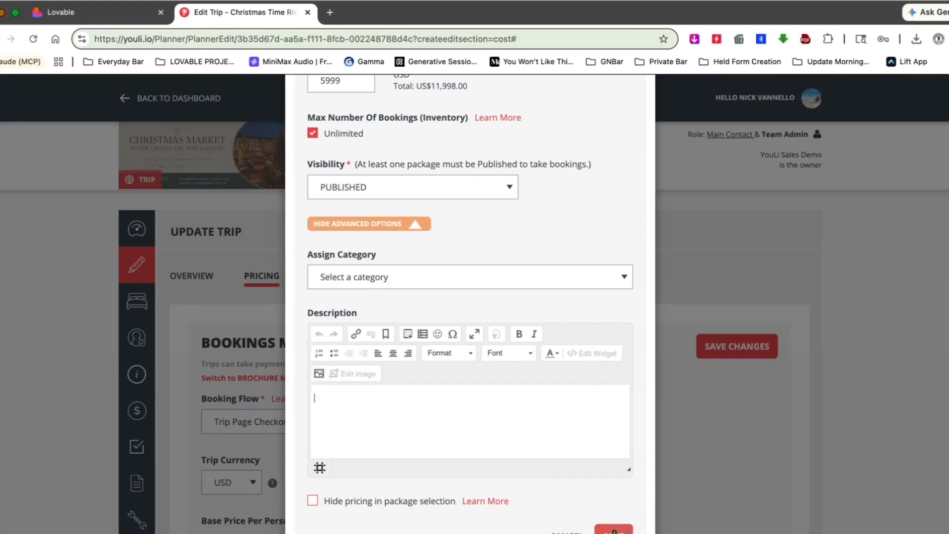
# Remove the unlimited inventory from the King Suite package and limit it to 5 bookings.
pyautogui.scroll(5, 589, 200)
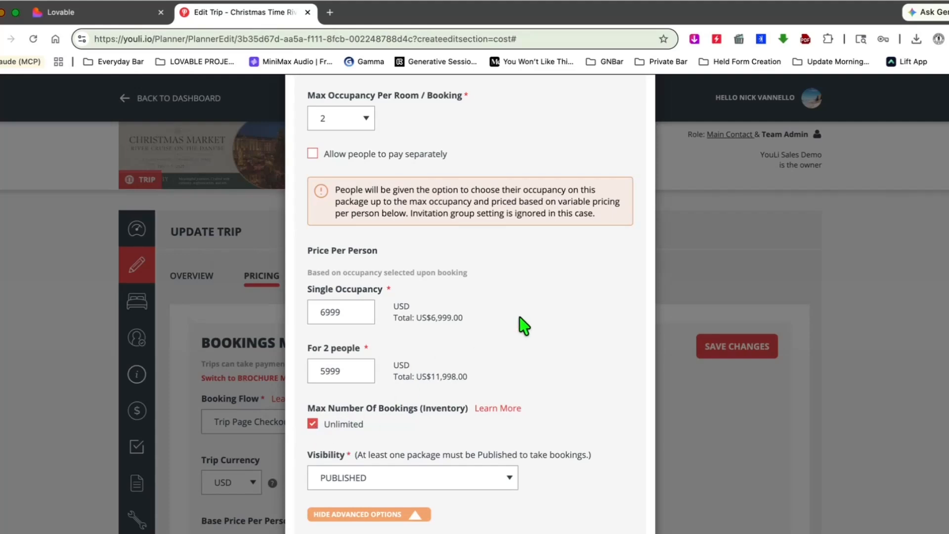
pyautogui.scroll(2, 521, 325)
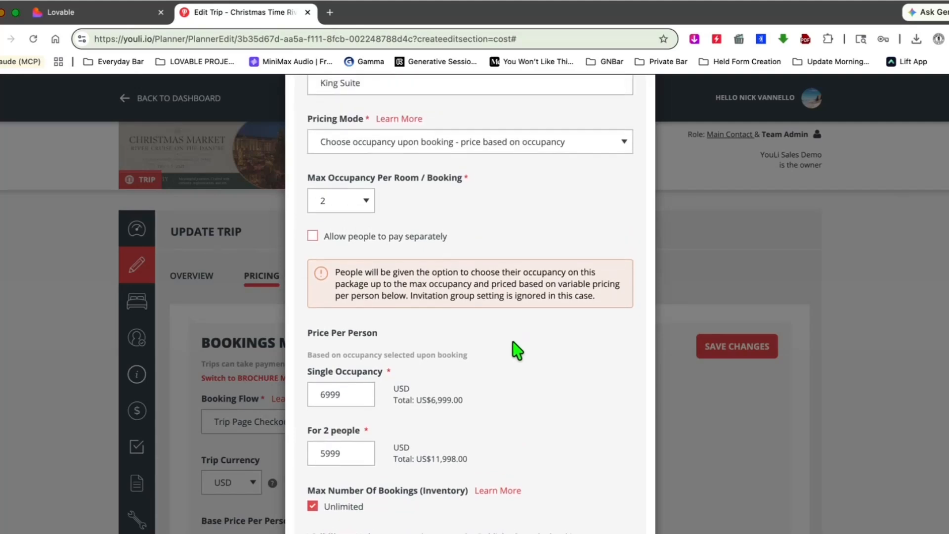
pyautogui.click(313, 506)
pyautogui.scroll(-1, 396, 466)
pyautogui.click(327, 486)
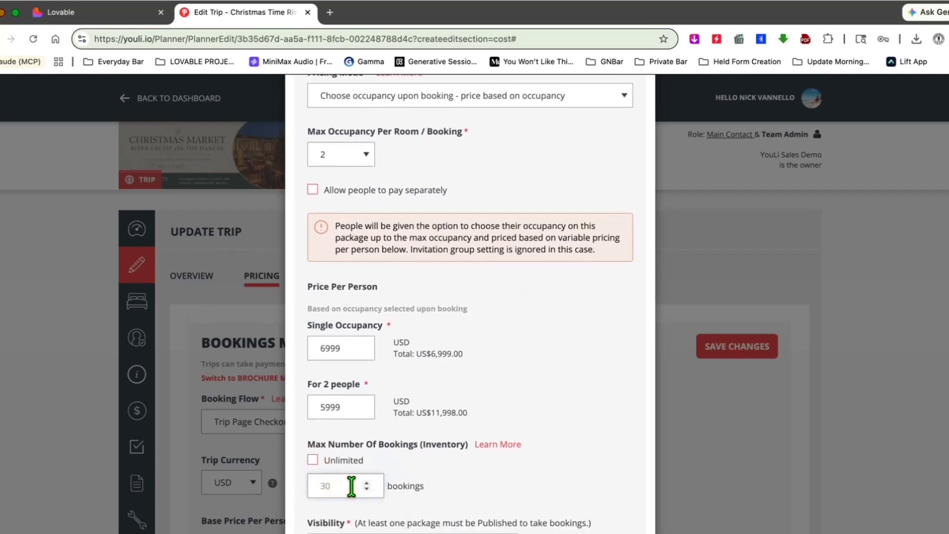
pyautogui.write('5')
pyautogui.press('Tab')
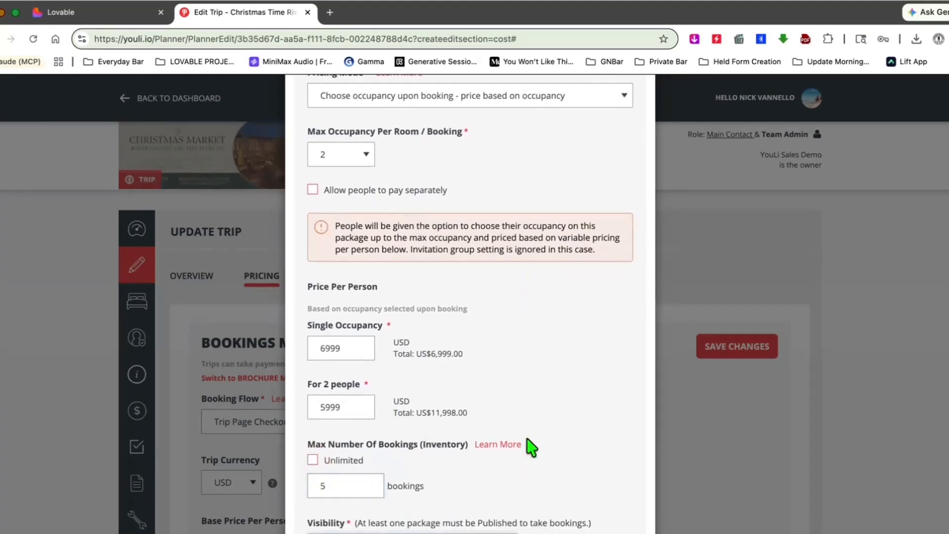
# Save the King Suite package and dismiss the payment method notice.
pyautogui.scroll(-1, 541, 449)
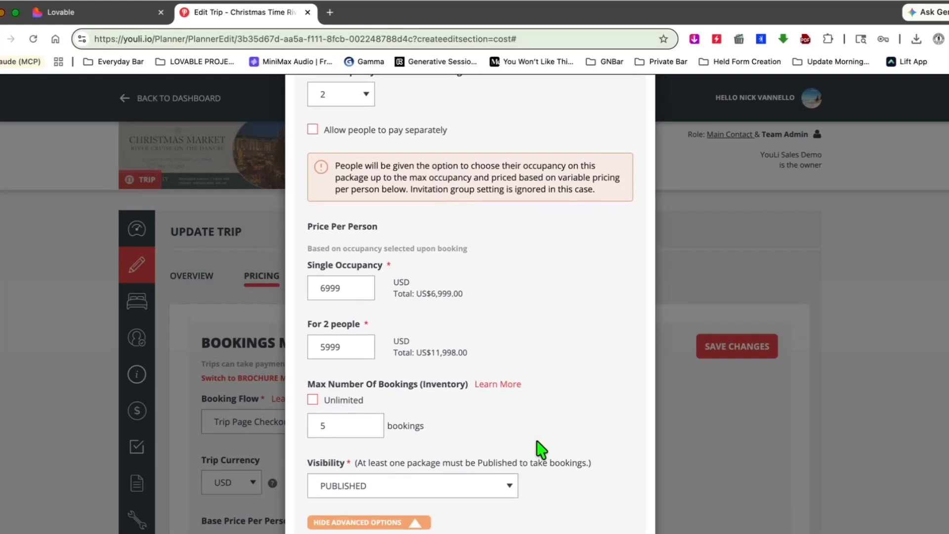
pyautogui.scroll(-6, 540, 450)
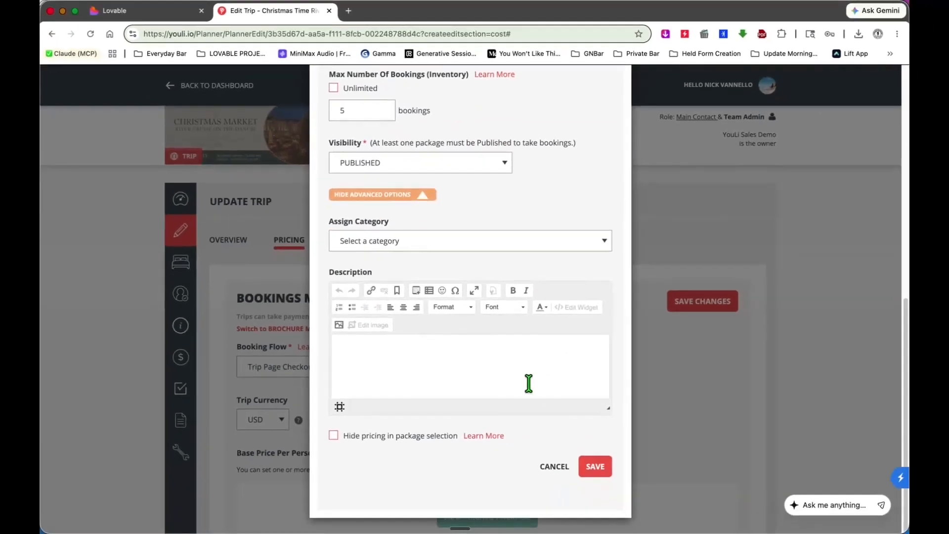
pyautogui.click(595, 468)
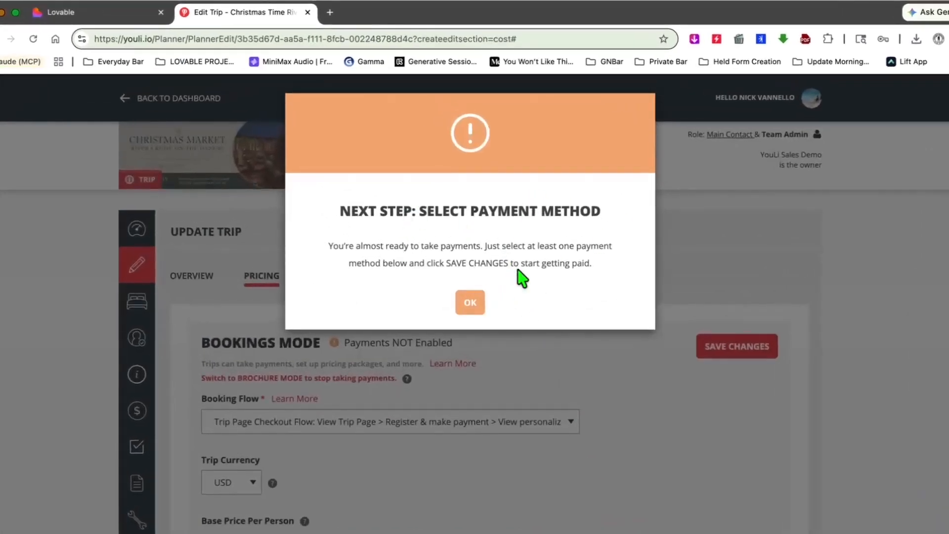
pyautogui.click(475, 304)
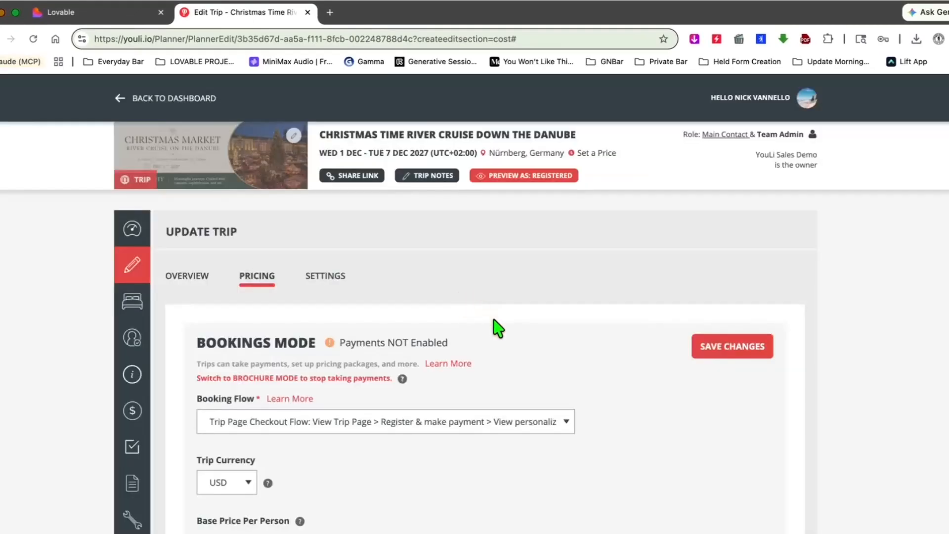
# Add another pricing package labelled "Twin Room".
pyautogui.scroll(-2, 542, 348)
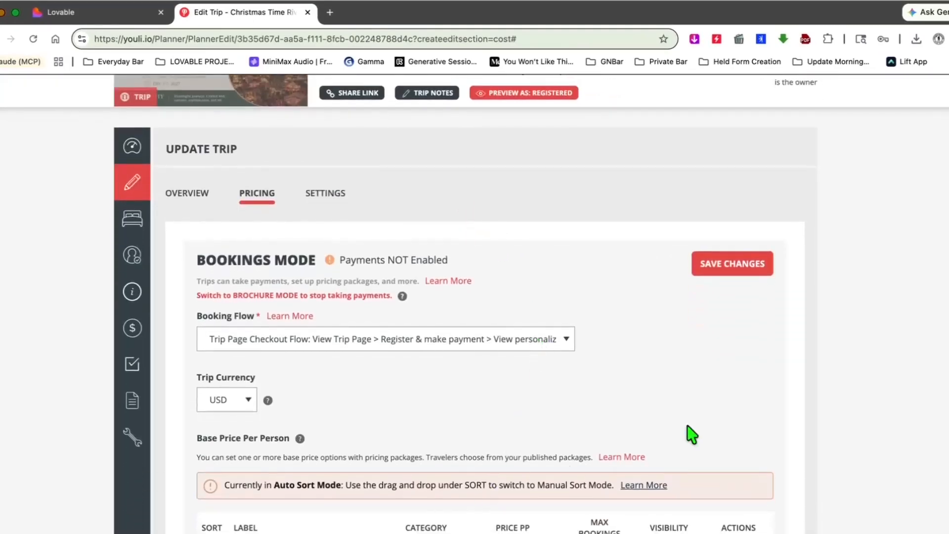
pyautogui.scroll(-5, 670, 440)
pyautogui.click(722, 317)
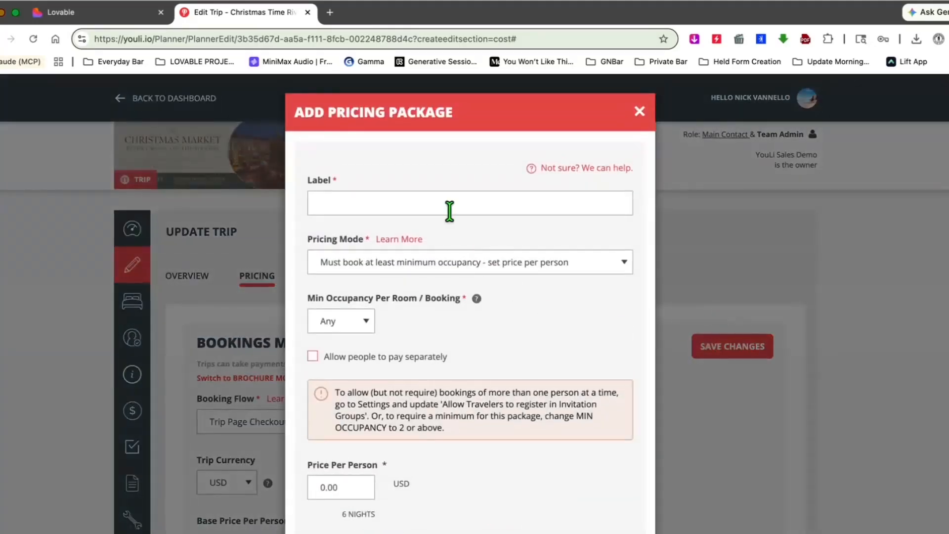
pyautogui.click(449, 206)
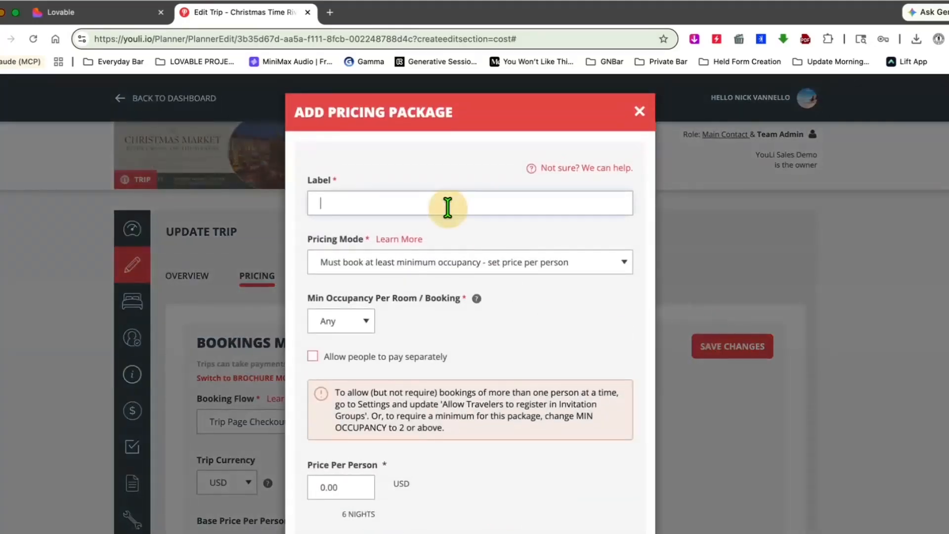
pyautogui.write('Twin Room')
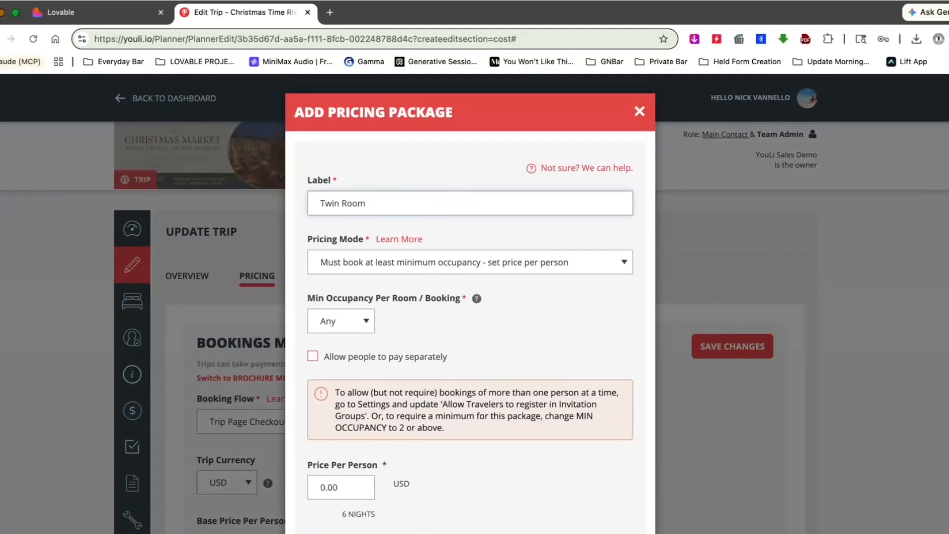
pyautogui.press('Tab')
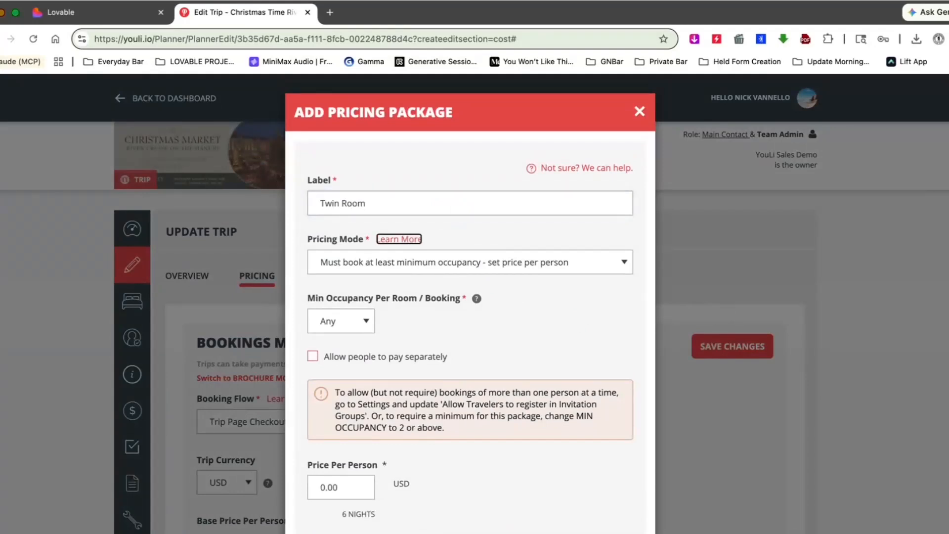
# Set the Twin Room's minimum occupancy per booking to 1 and its price per person to 3999.
pyautogui.click(365, 327)
pyautogui.click(359, 331)
pyautogui.scroll(-5, 487, 336)
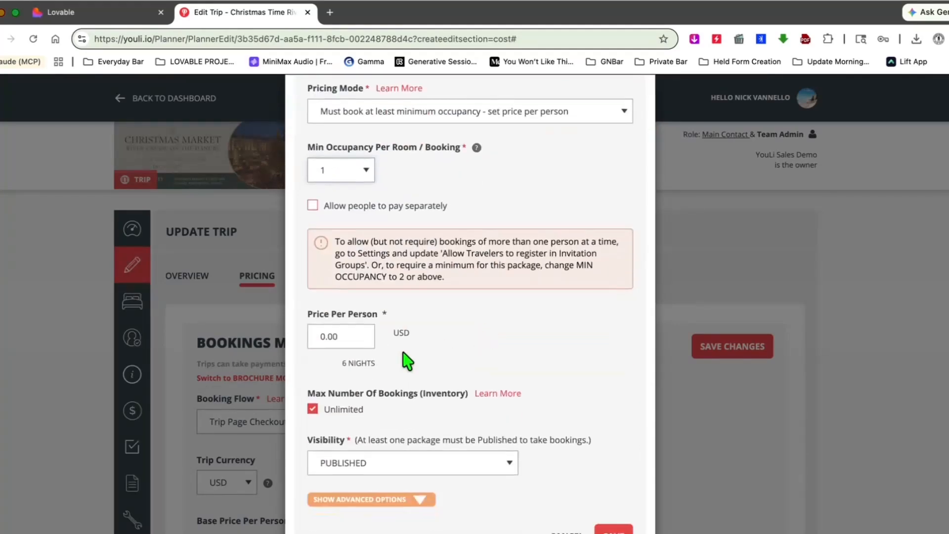
pyautogui.click(356, 335)
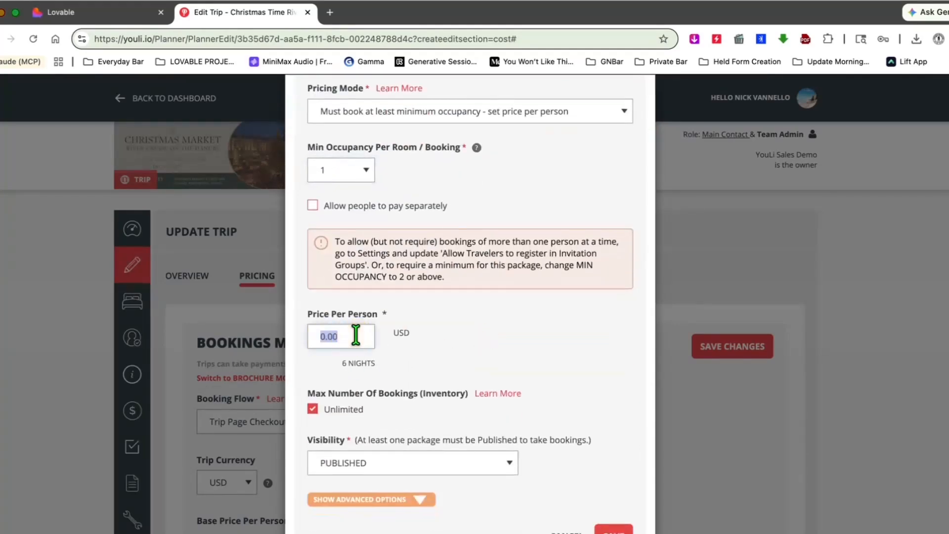
pyautogui.write('3999')
pyautogui.press('Tab')
# Limit the Twin Room package to 3 bookings instead of unlimited and save the package.
pyautogui.click(313, 409)
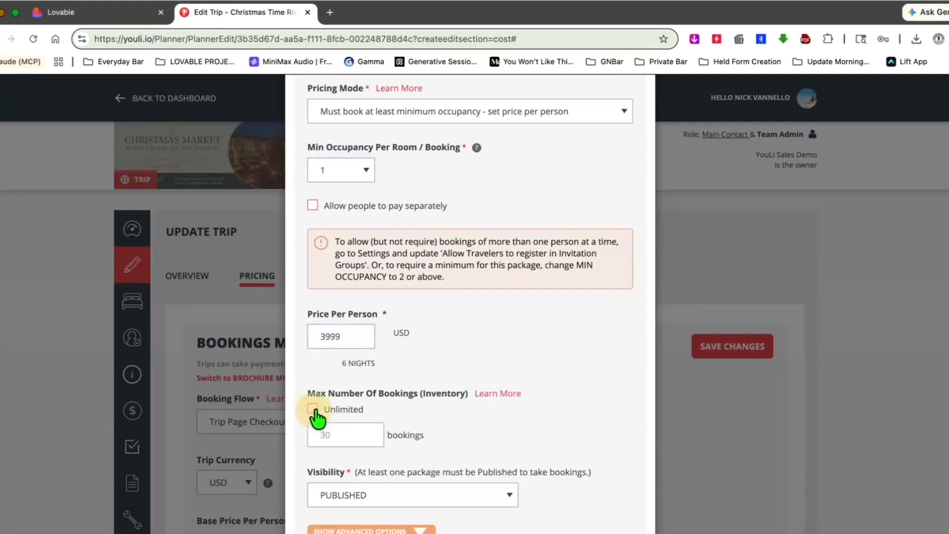
pyautogui.click(348, 436)
pyautogui.write('3')
pyautogui.click(530, 436)
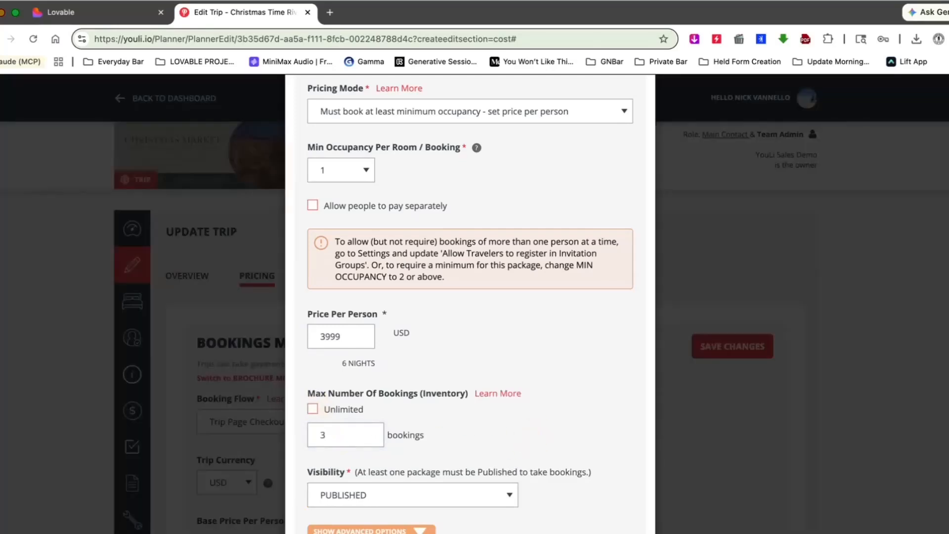
pyautogui.scroll(-4, 582, 377)
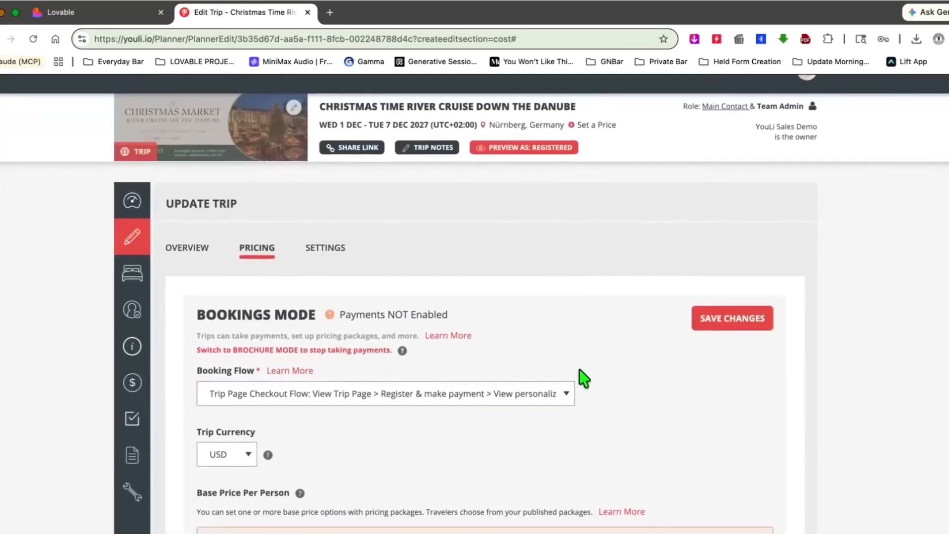
# Enable the trip's option for minimum and maximum people allowed to book, and switch it off again.
pyautogui.scroll(-3, 582, 378)
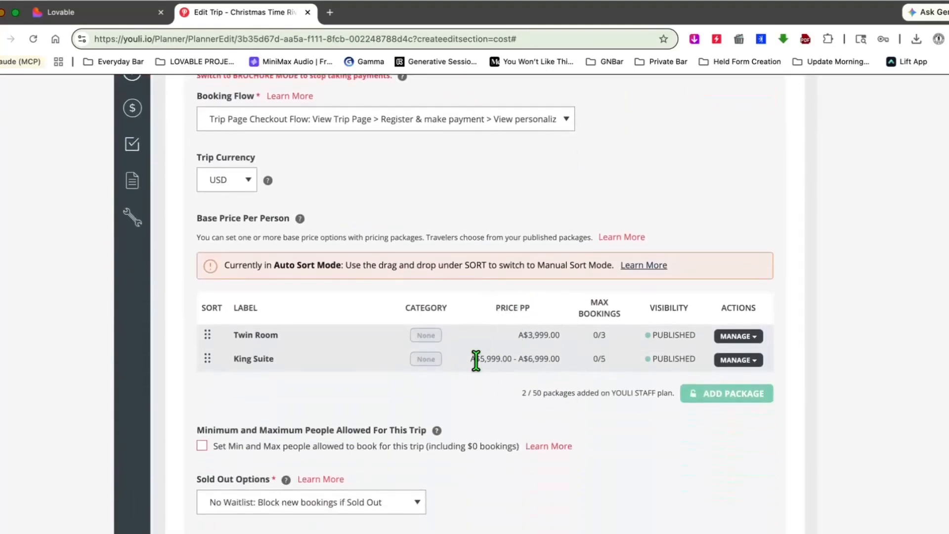
pyautogui.scroll(-5, 540, 263)
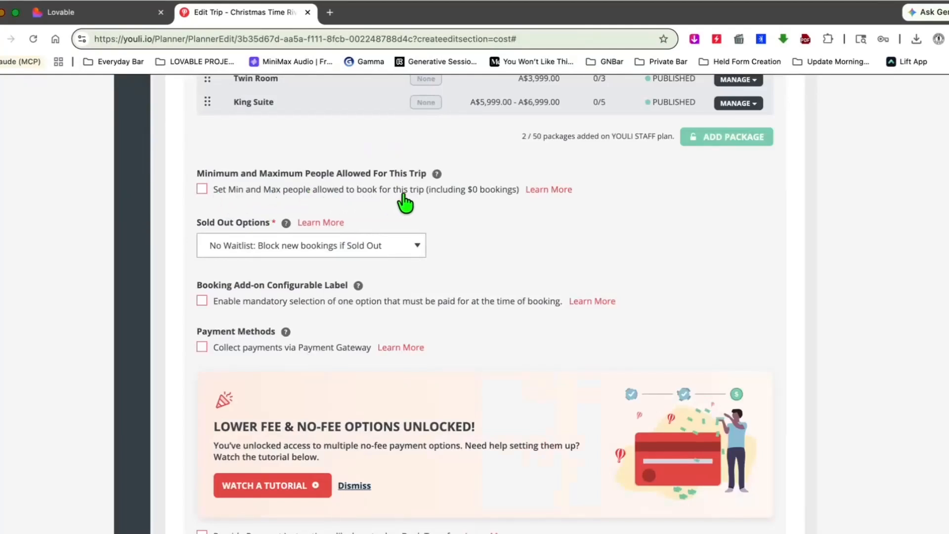
pyautogui.click(203, 190)
pyautogui.click(202, 190)
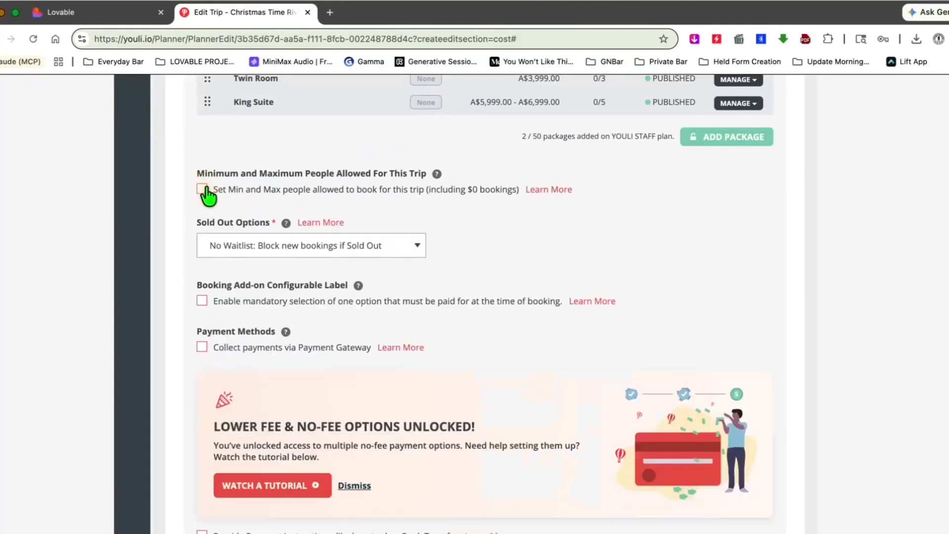
# Set the trip's sold out options to offer a waitlist and look over the waitlist message.
pyautogui.click(300, 251)
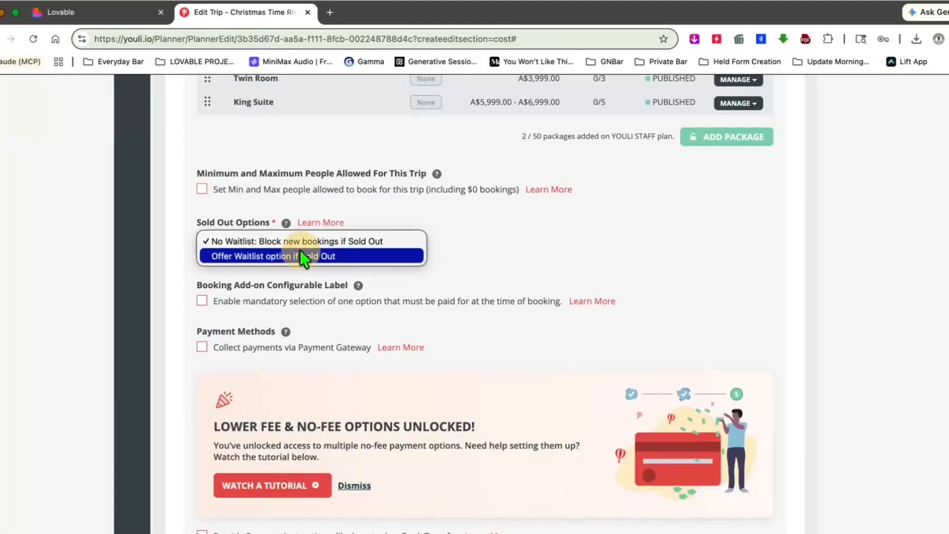
pyautogui.click(303, 256)
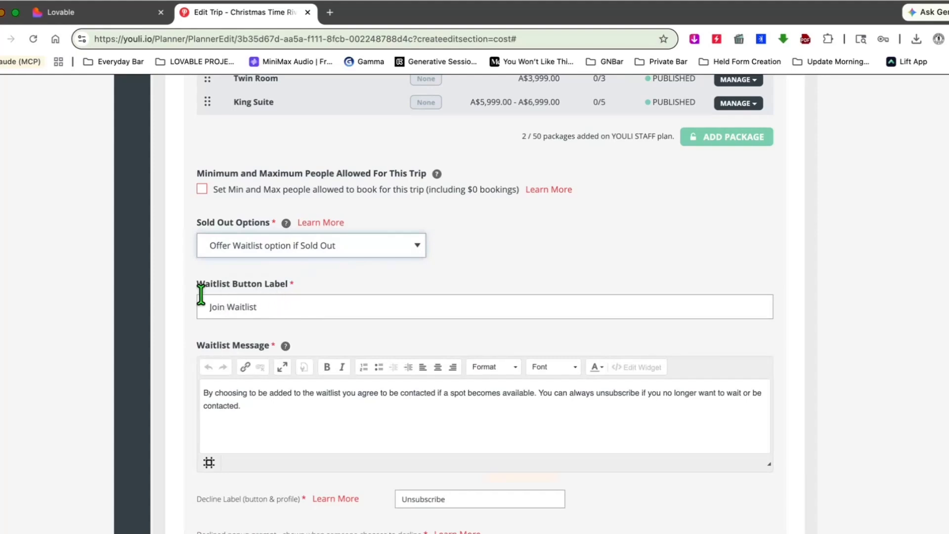
pyautogui.moveTo(271, 413); pyautogui.dragTo(184, 384)
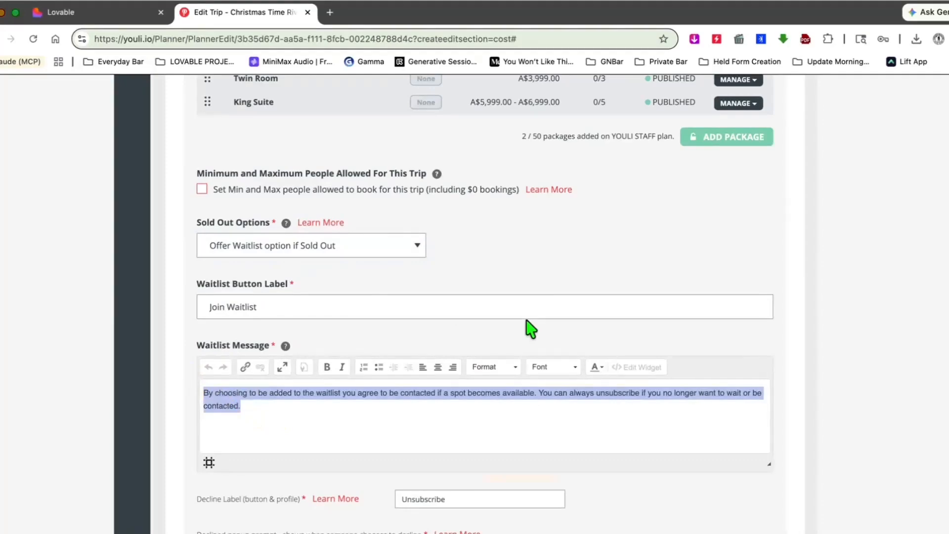
# Enable collecting payments via the payment gateway and set the credit card surcharge to 3.1%.
pyautogui.scroll(-6, 529, 326)
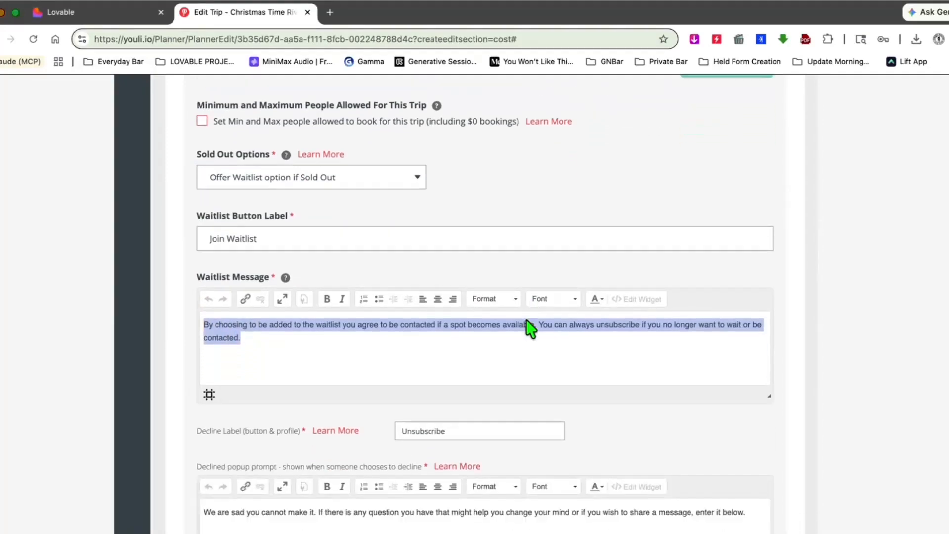
pyautogui.scroll(-5, 526, 321)
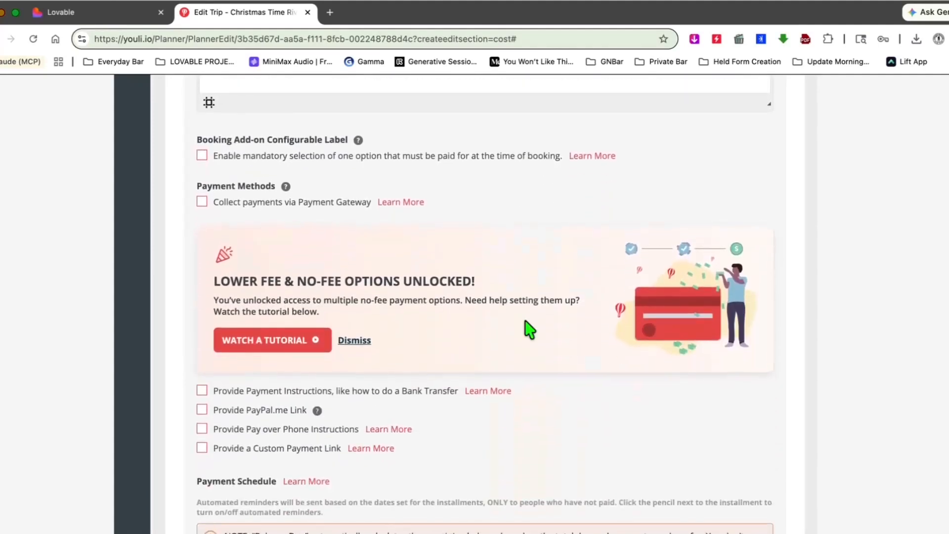
pyautogui.scroll(-1, 529, 328)
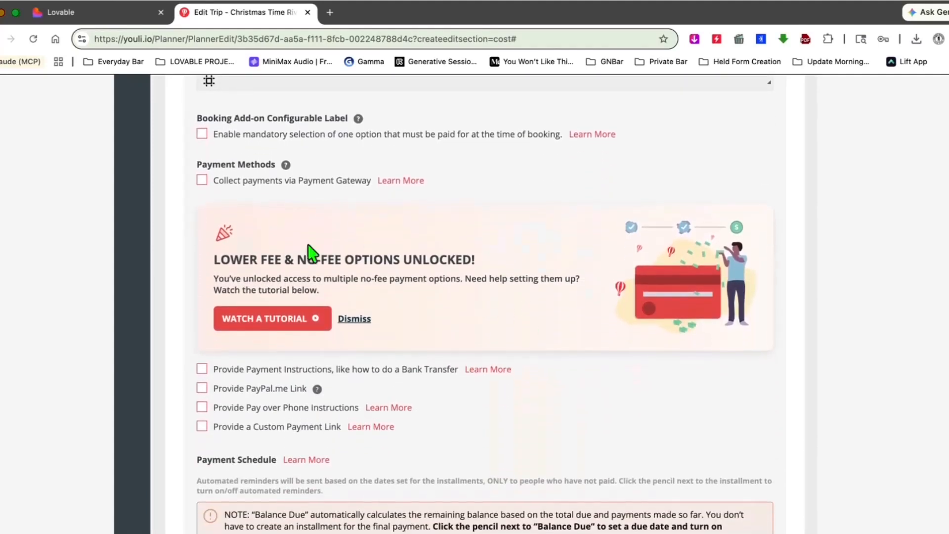
pyautogui.click(201, 180)
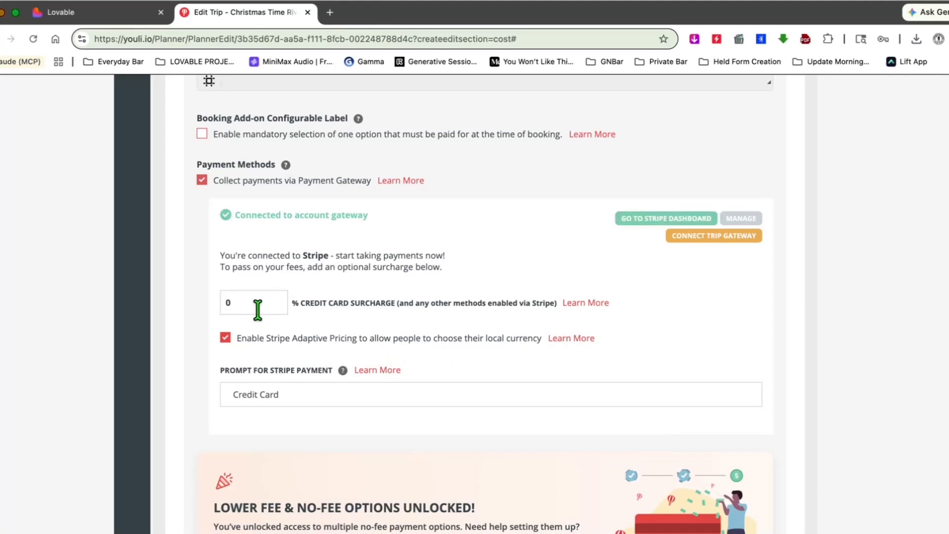
pyautogui.click(229, 298)
pyautogui.write('3.1')
pyautogui.press('Tab')
# Start a deposit in the payment schedule using the dynamic plan, and set its due date to 0 days after registration.
pyautogui.scroll(-10, 648, 383)
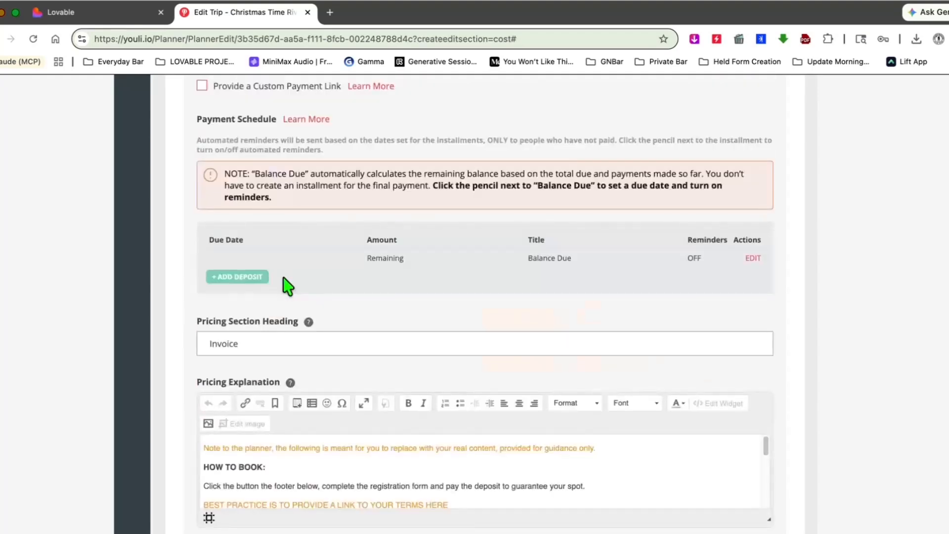
pyautogui.click(250, 279)
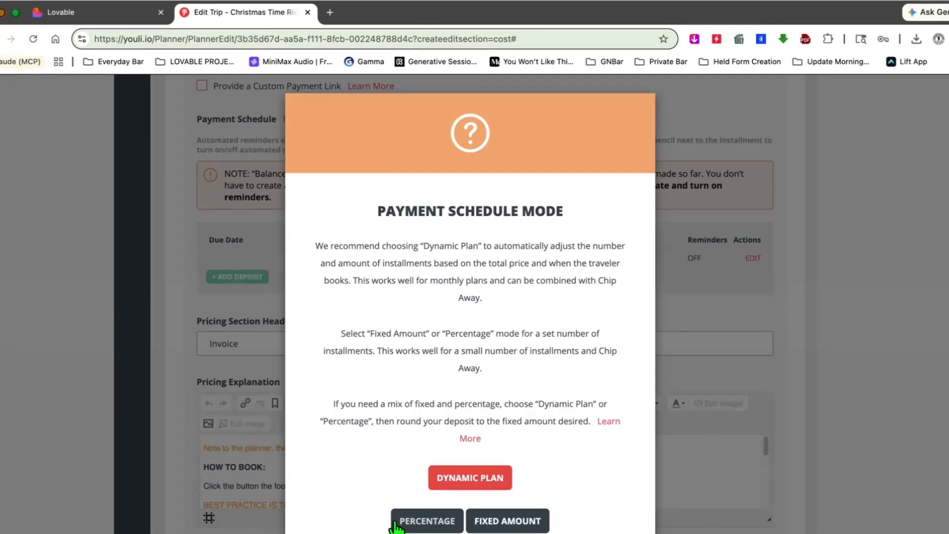
pyautogui.click(502, 478)
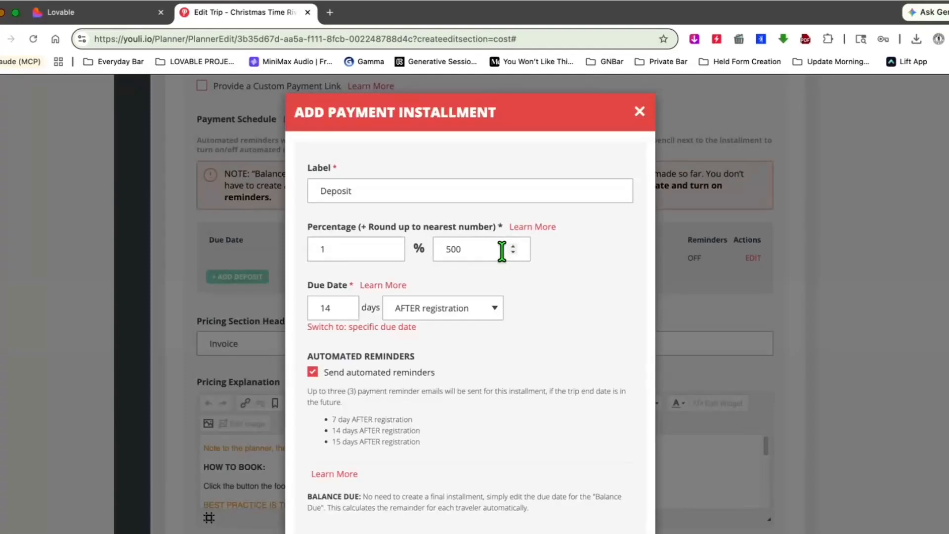
pyautogui.doubleClick(315, 303)
pyautogui.write('0')
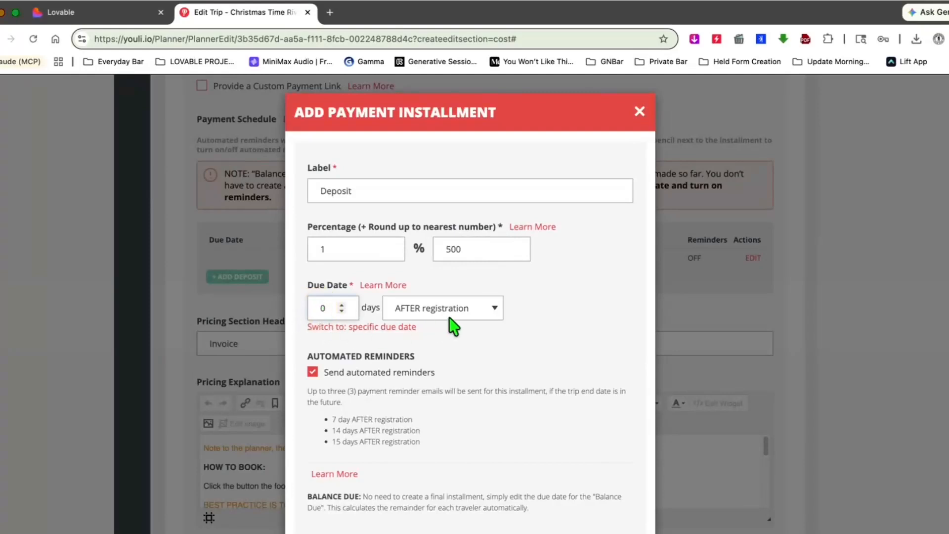
# Check the deposit's specific and relative due date options, keep it relative to registration, and add the deposit to the schedule.
pyautogui.click(375, 327)
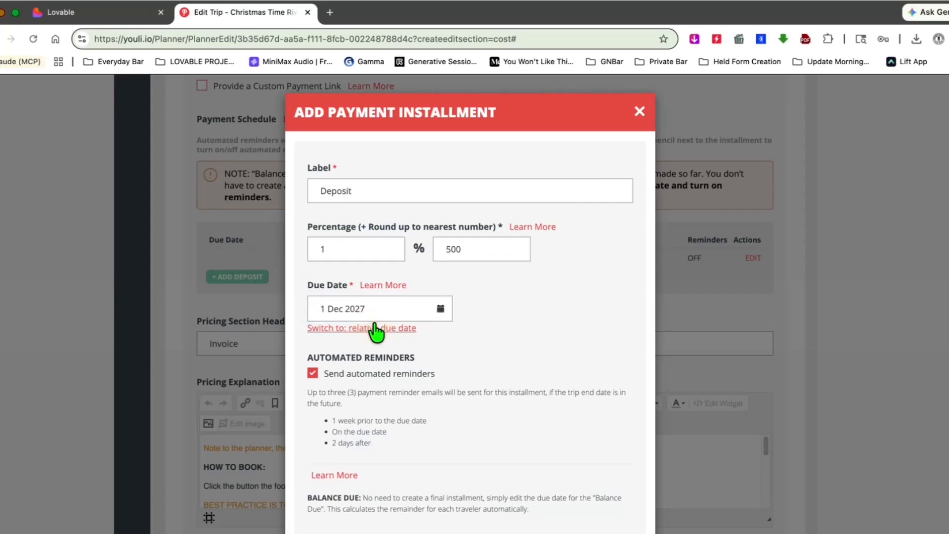
pyautogui.click(376, 328)
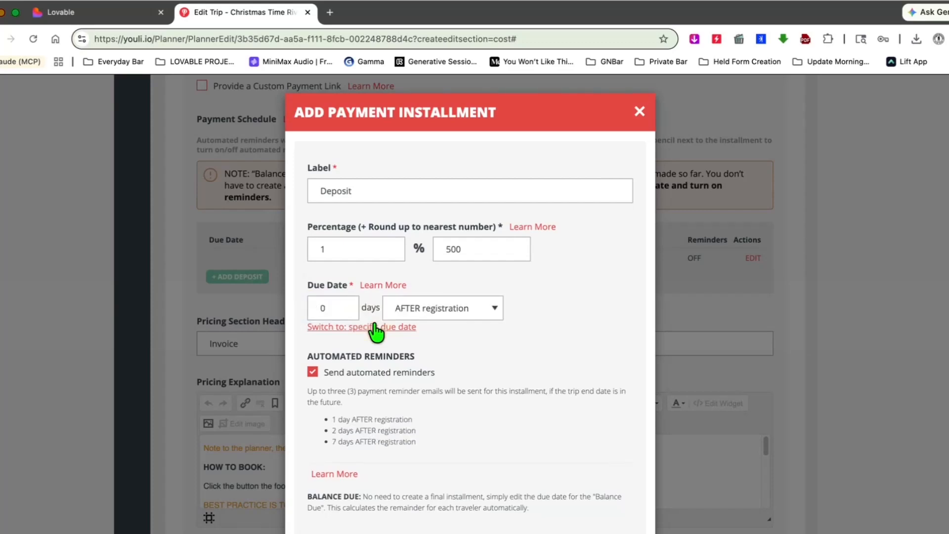
pyautogui.click(485, 313)
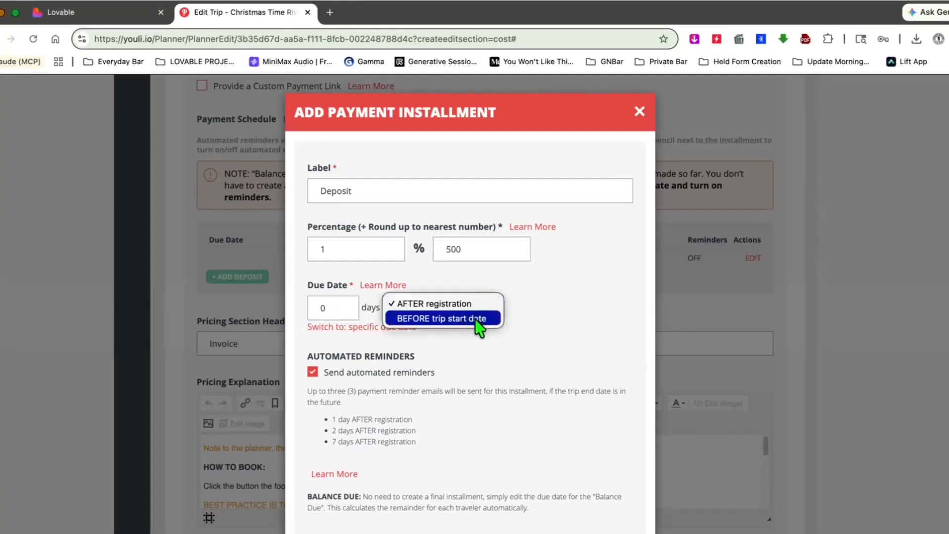
pyautogui.click(530, 301)
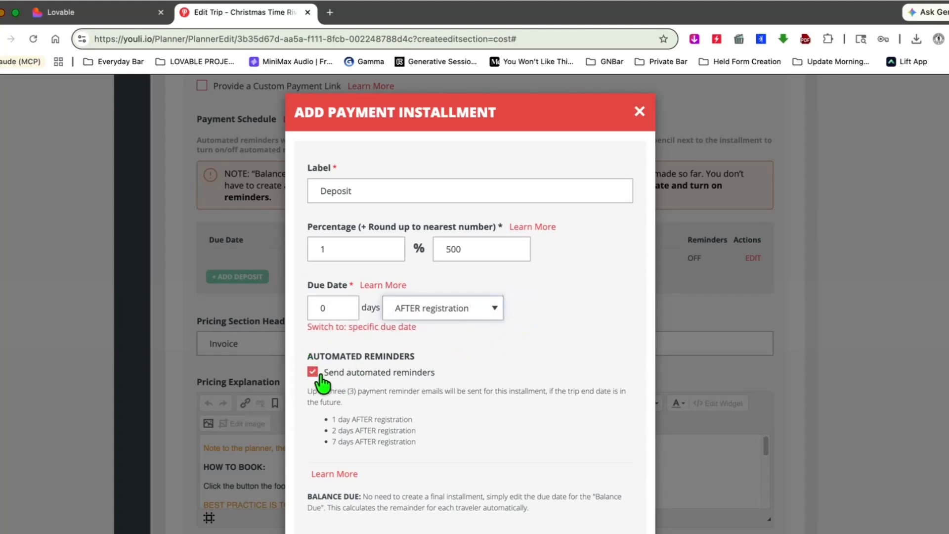
pyautogui.scroll(-1, 393, 405)
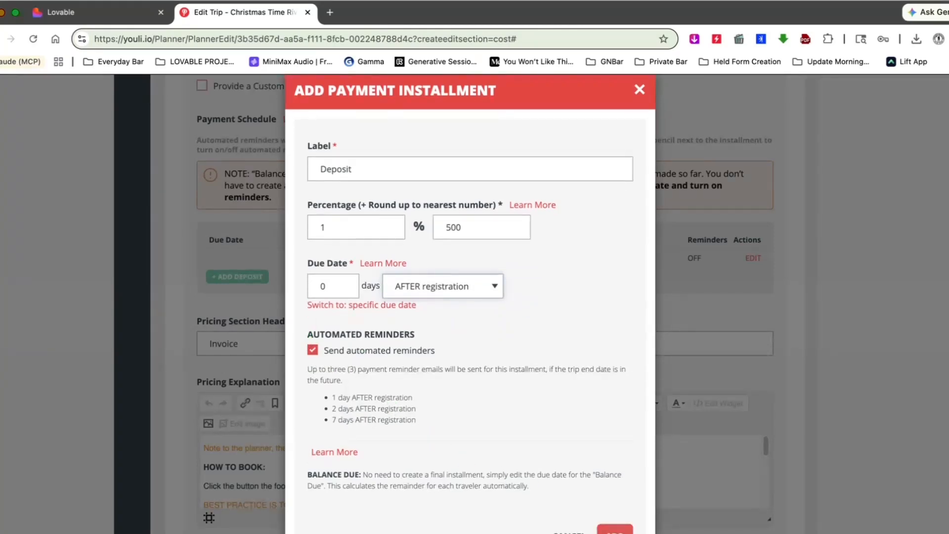
pyautogui.click(614, 529)
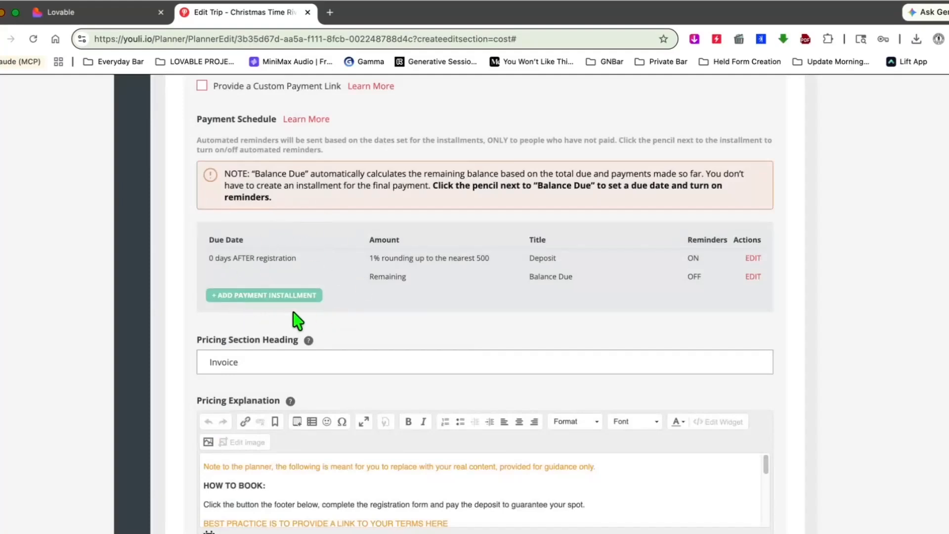
# Add a payment installment labelled "Installment 2" with a relative due date of 90 days after registration.
pyautogui.click(270, 296)
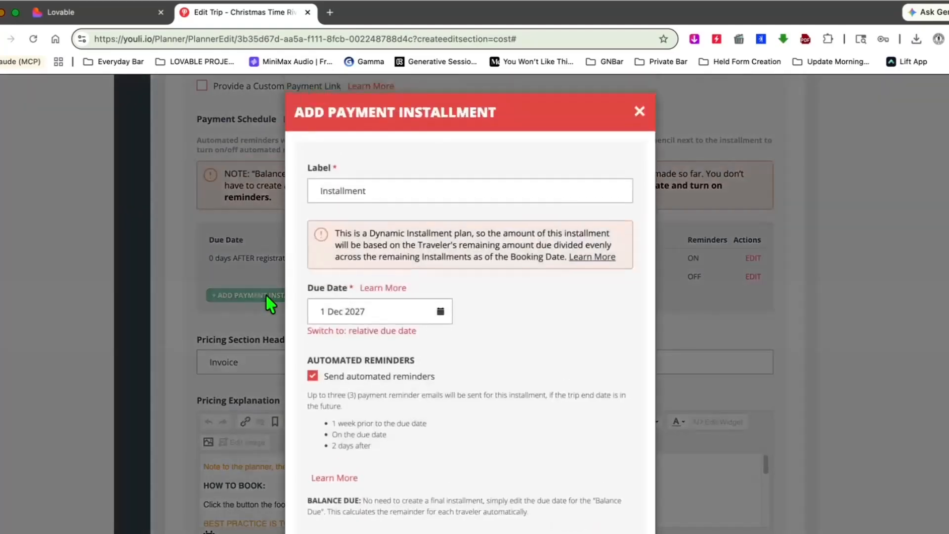
pyautogui.click(382, 194)
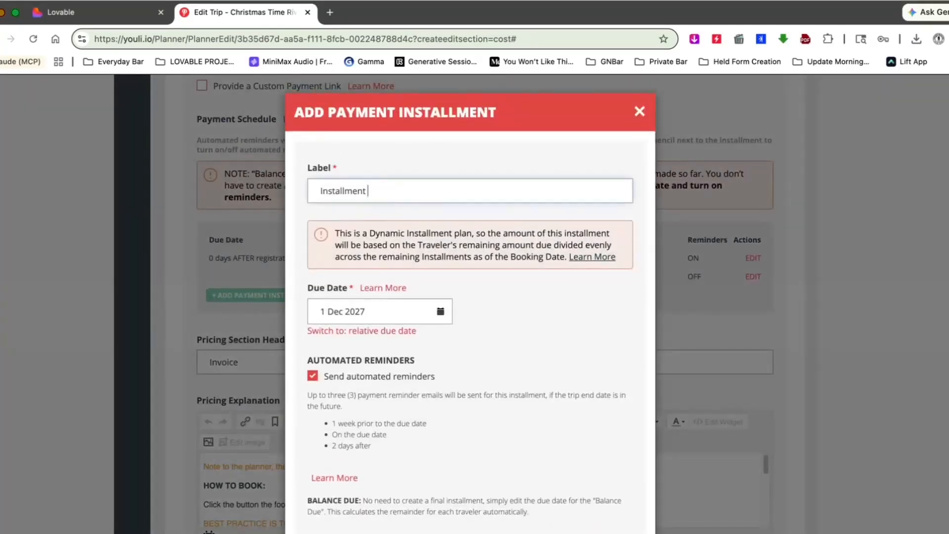
pyautogui.click(382, 330)
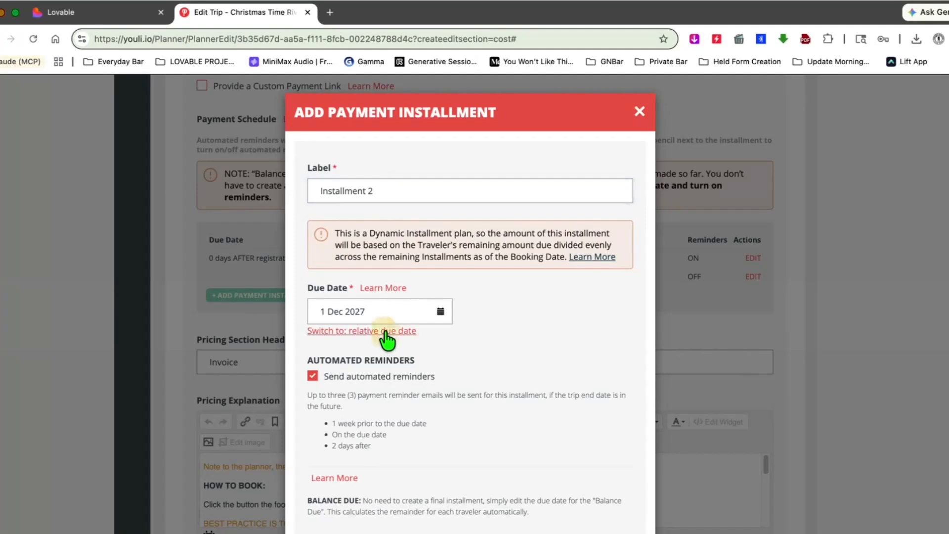
pyautogui.doubleClick(329, 311)
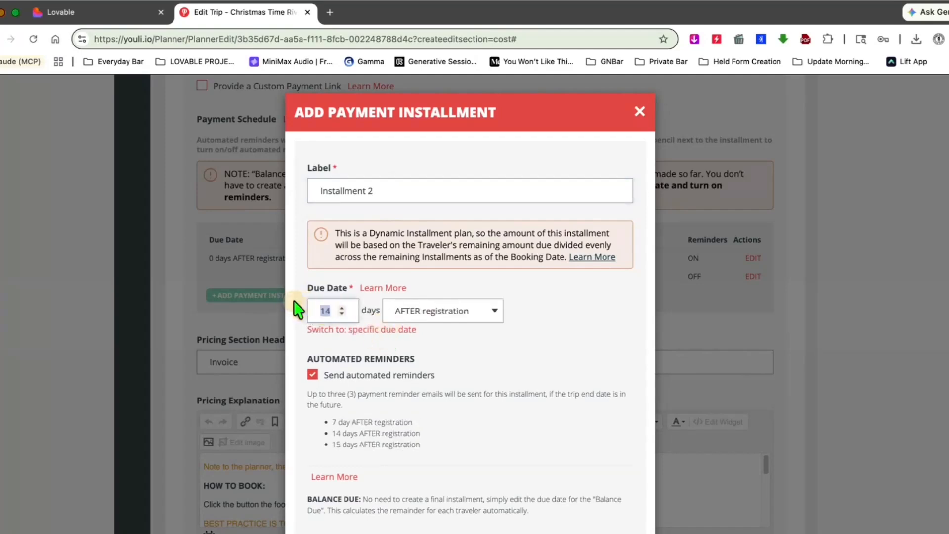
pyautogui.write('90')
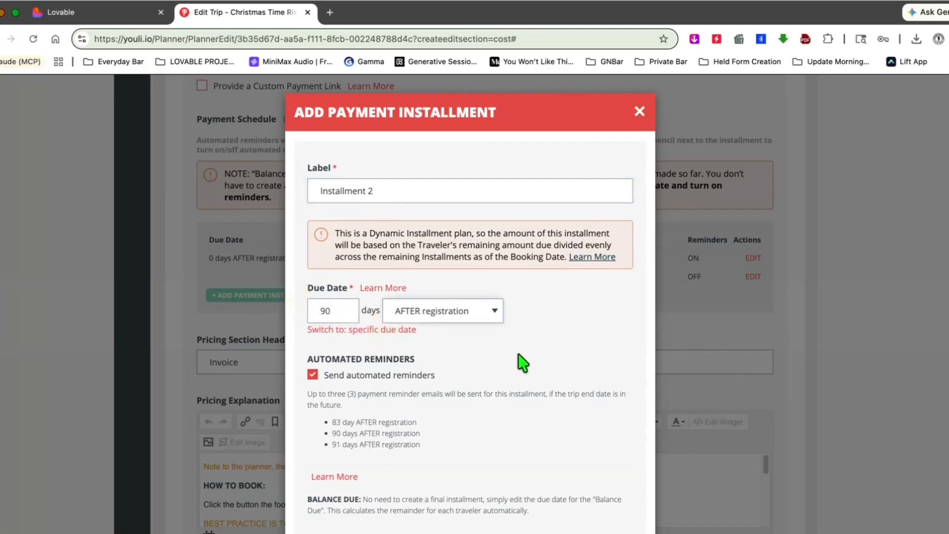
pyautogui.scroll(-1, 522, 360)
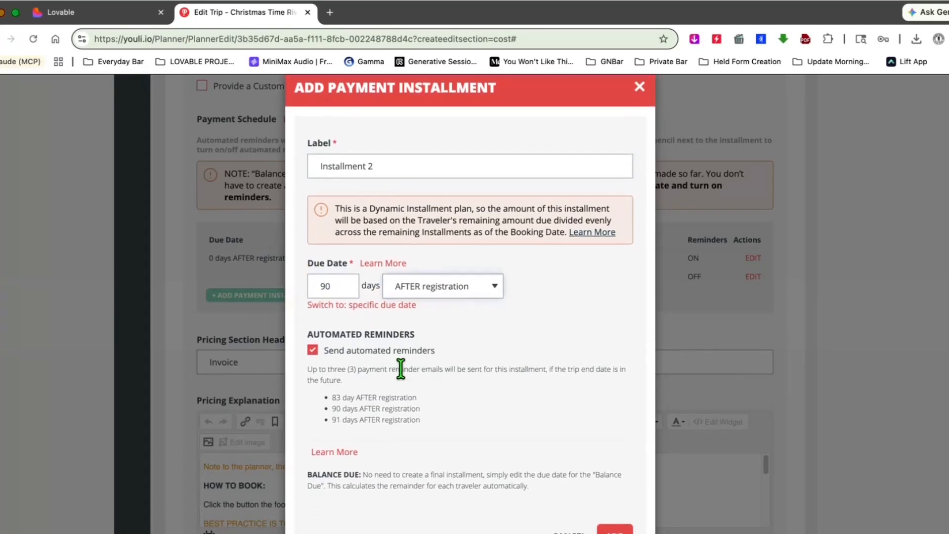
pyautogui.click(617, 531)
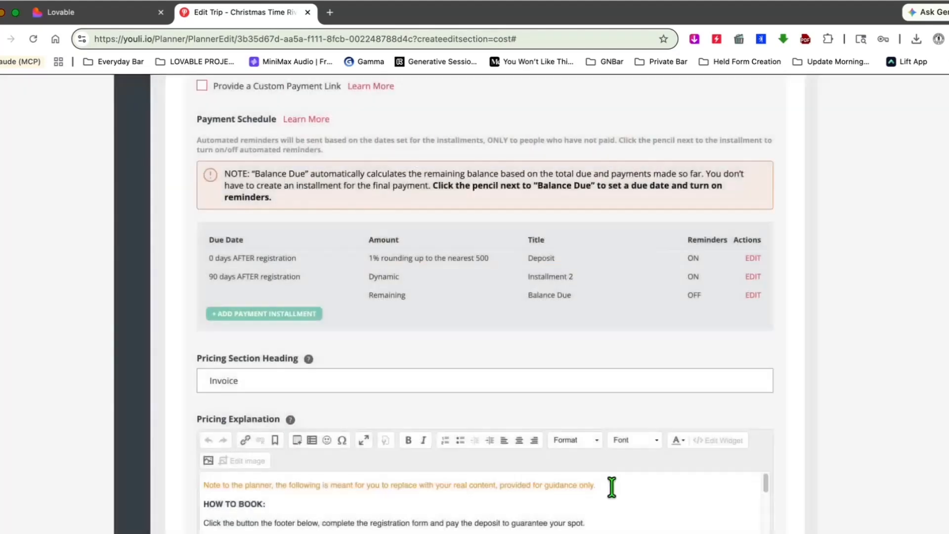
# Add a payment installment labelled "Installment 3" with a relative due date of 120 days after registration.
pyautogui.click(313, 314)
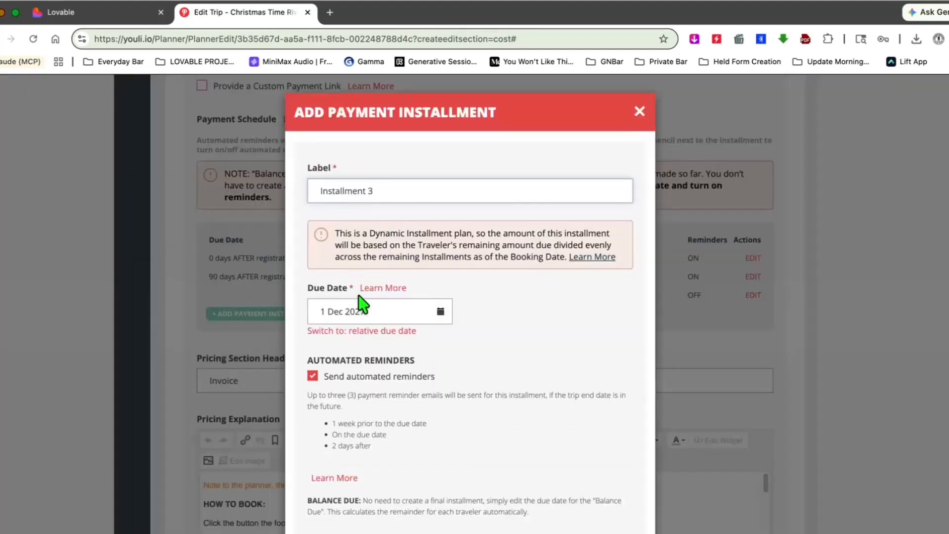
pyautogui.click(374, 331)
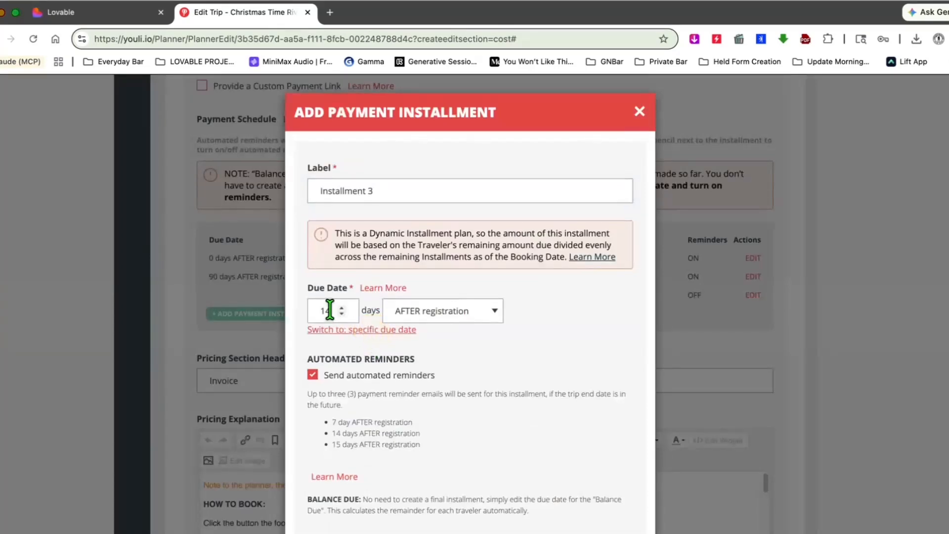
pyautogui.doubleClick(313, 304)
pyautogui.write('120')
pyautogui.click(447, 478)
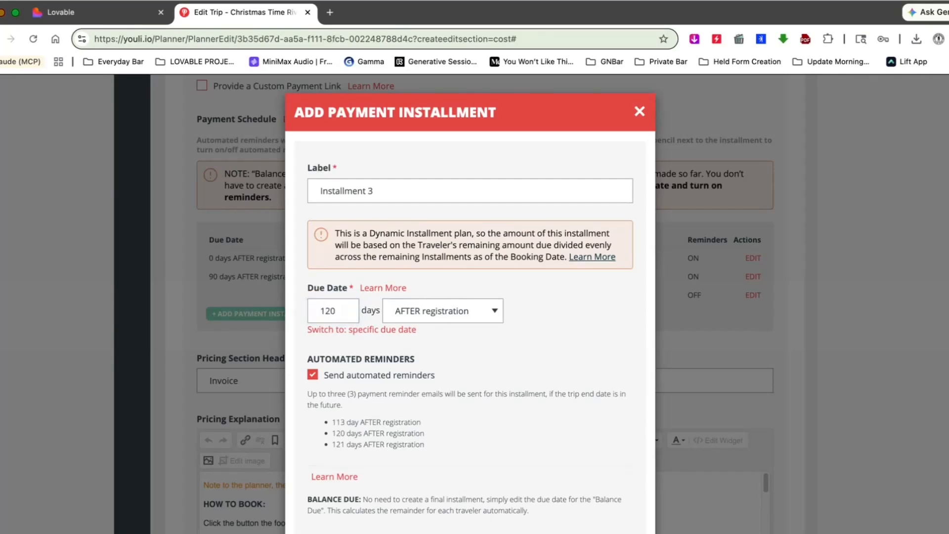
pyautogui.press('Return')
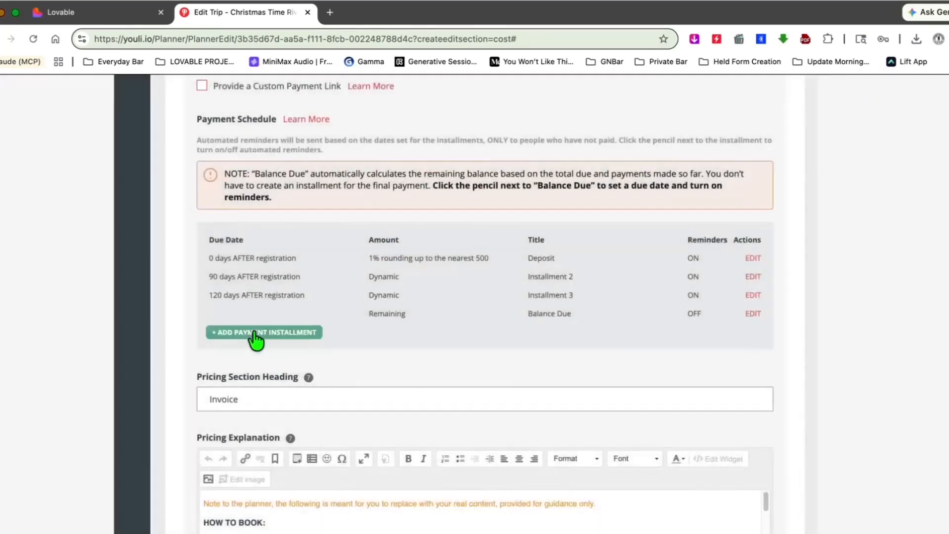
# Add another payment installment due 150 days after registration, also labelled "Installment 3".
pyautogui.click(253, 332)
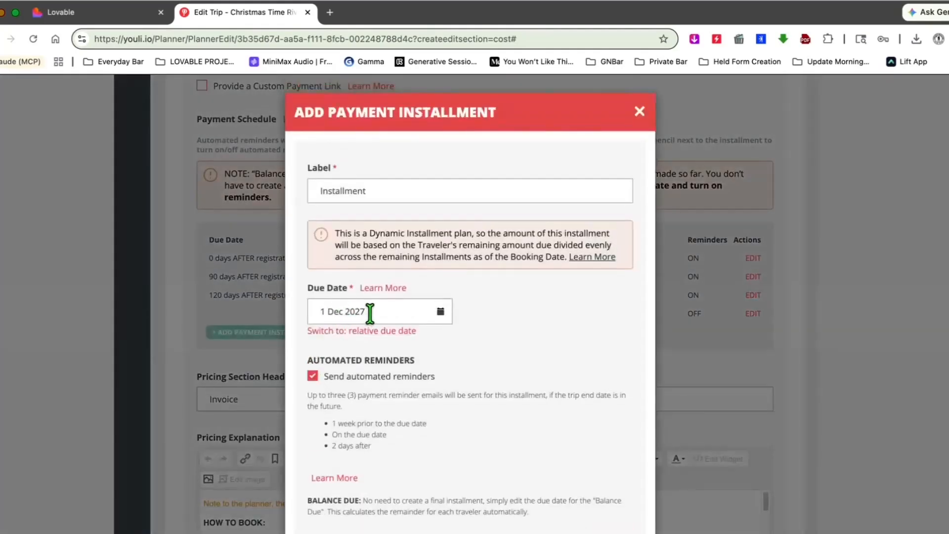
pyautogui.click(372, 330)
pyautogui.moveTo(346, 310); pyautogui.dragTo(307, 301)
pyautogui.write('150')
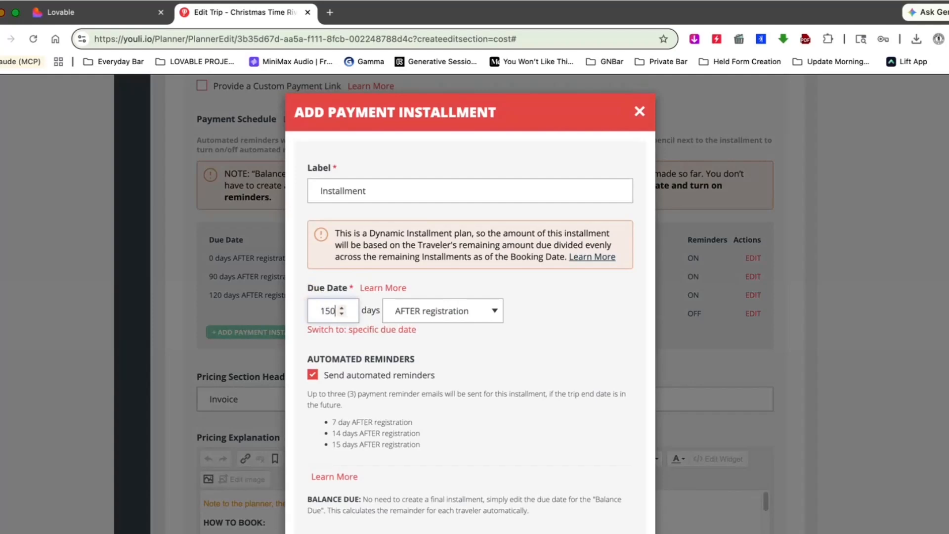
pyautogui.click(423, 193)
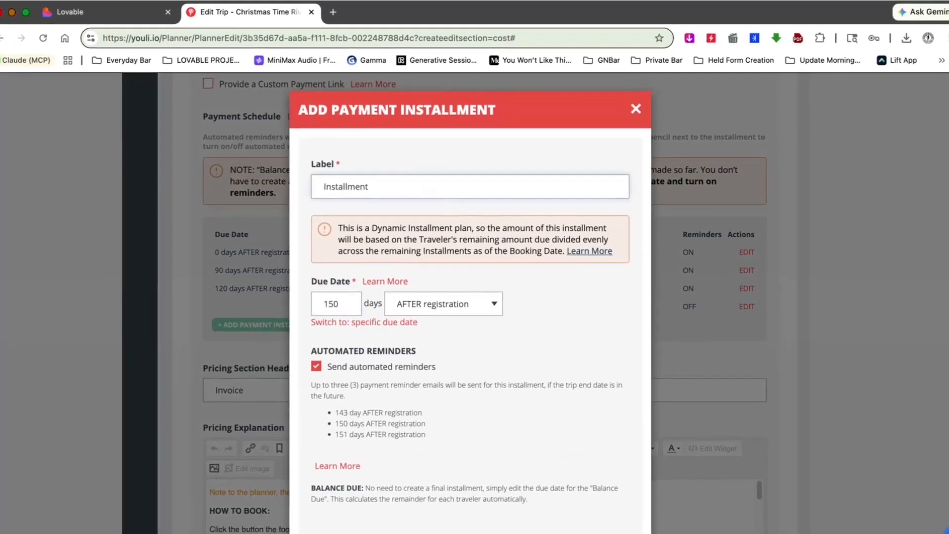
pyautogui.write('3')
pyautogui.click(598, 488)
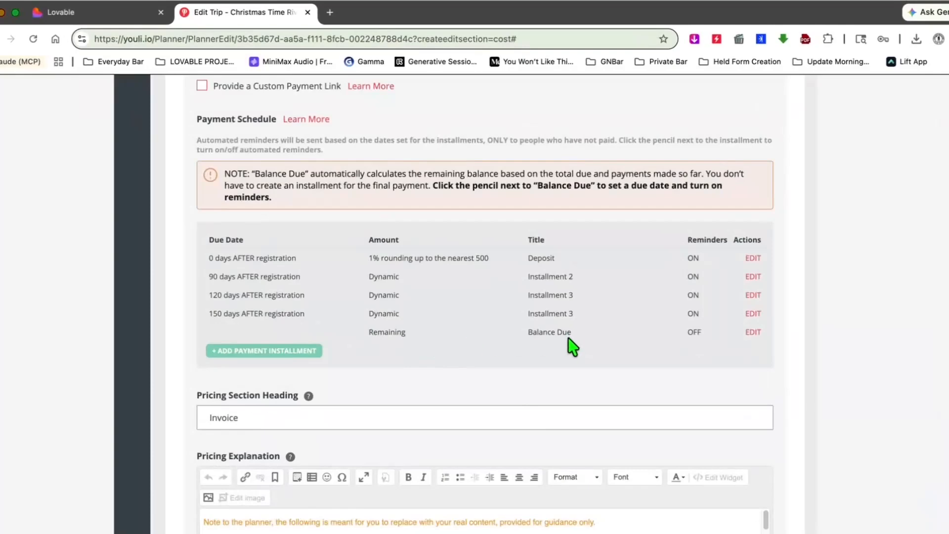
# Set the balance due to 90 days before the trip start date and enable its automated reminders.
pyautogui.click(752, 332)
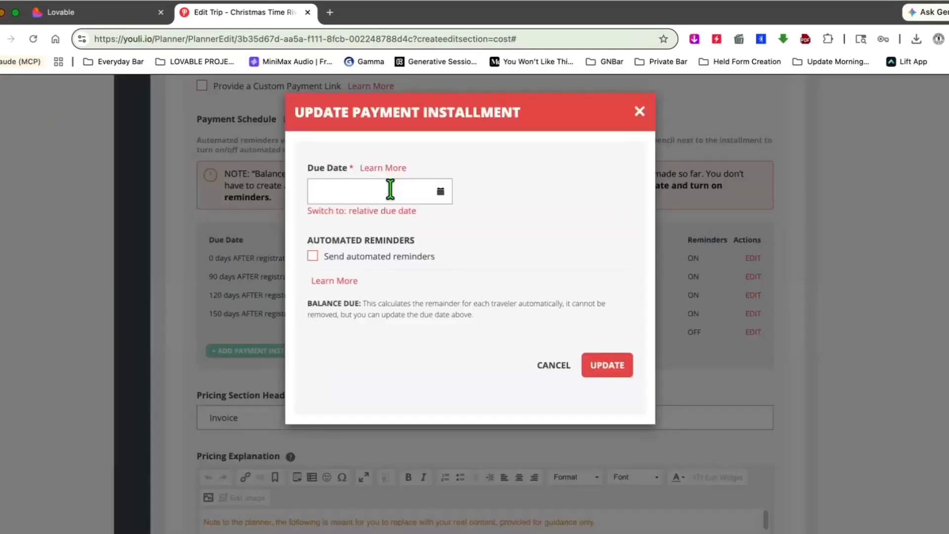
pyautogui.click(392, 208)
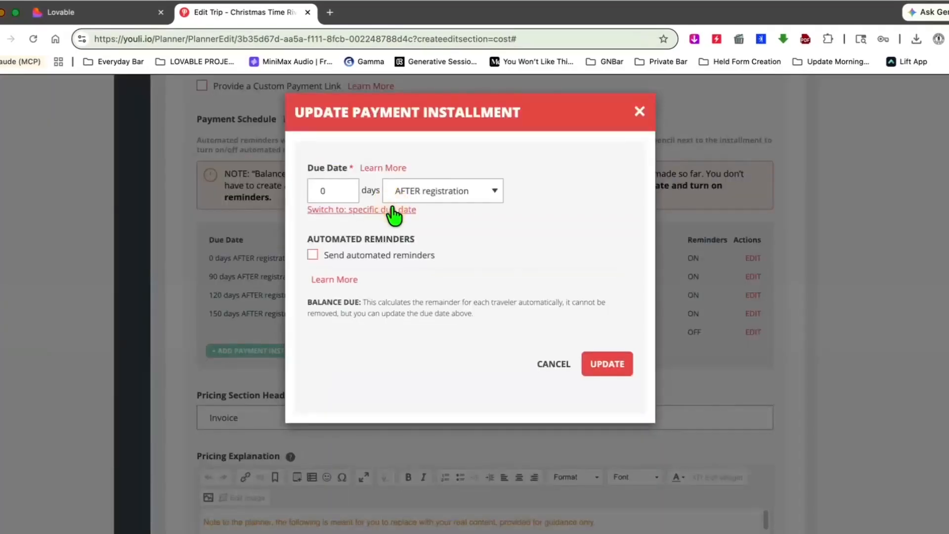
pyautogui.click(322, 191)
pyautogui.write('9')
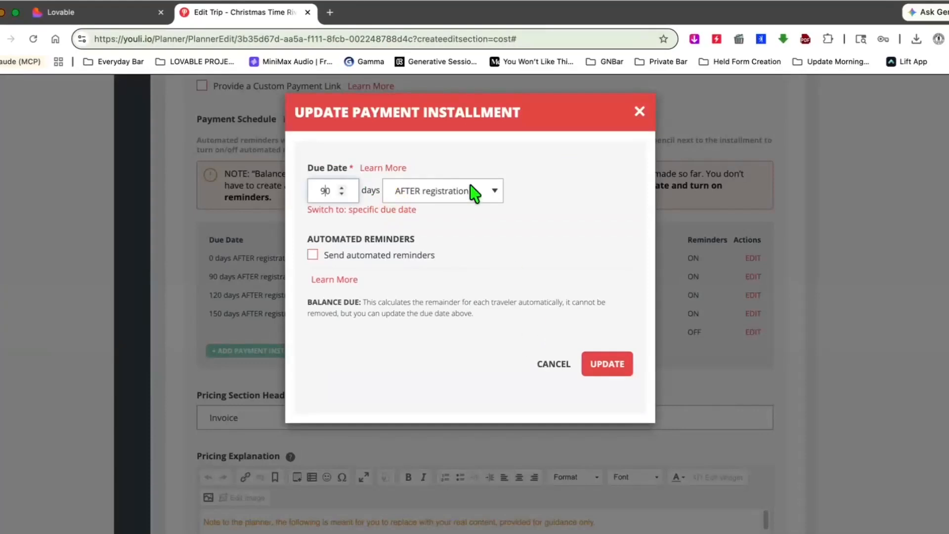
pyautogui.click(478, 191)
pyautogui.click(478, 202)
pyautogui.click(313, 255)
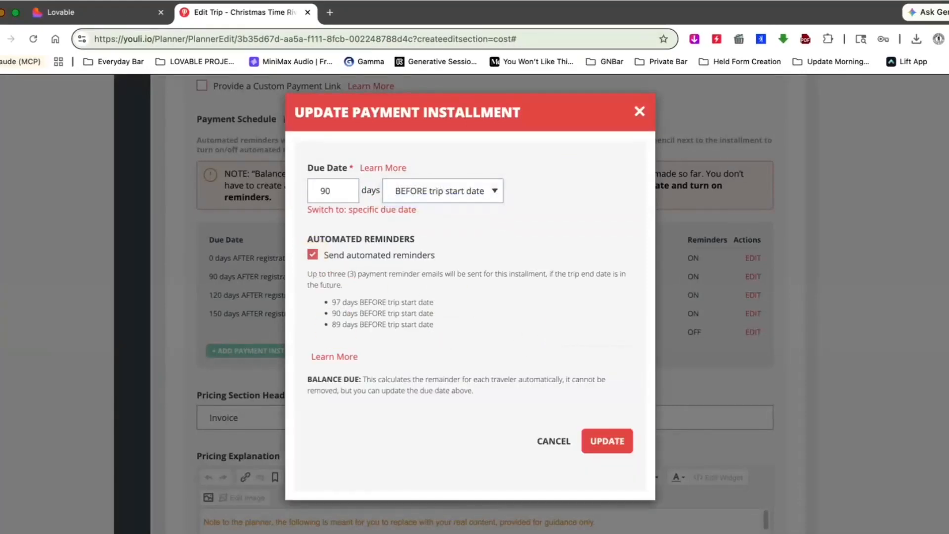
pyautogui.click(606, 441)
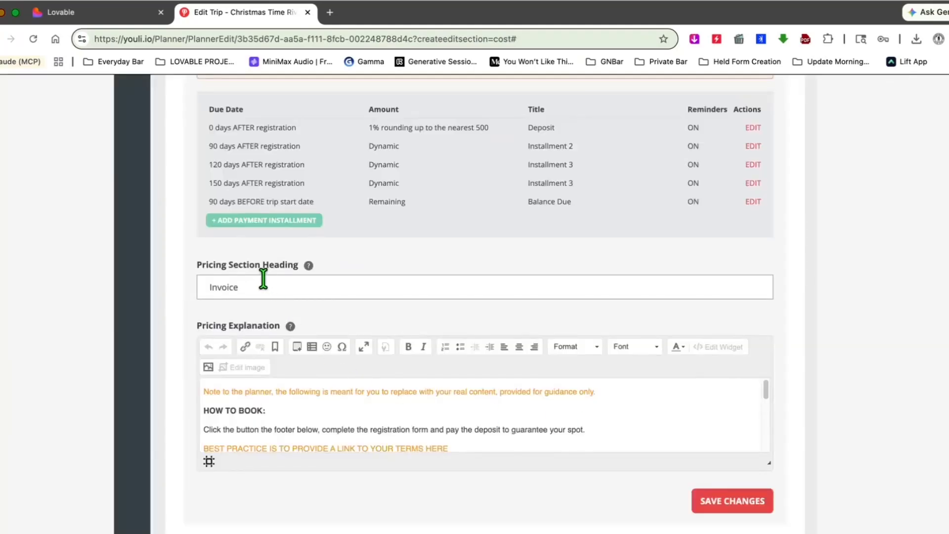
# Set the pricing section heading to "What's Included" and review the placeholder pricing explanation.
pyautogui.moveTo(267, 284); pyautogui.dragTo(187, 263)
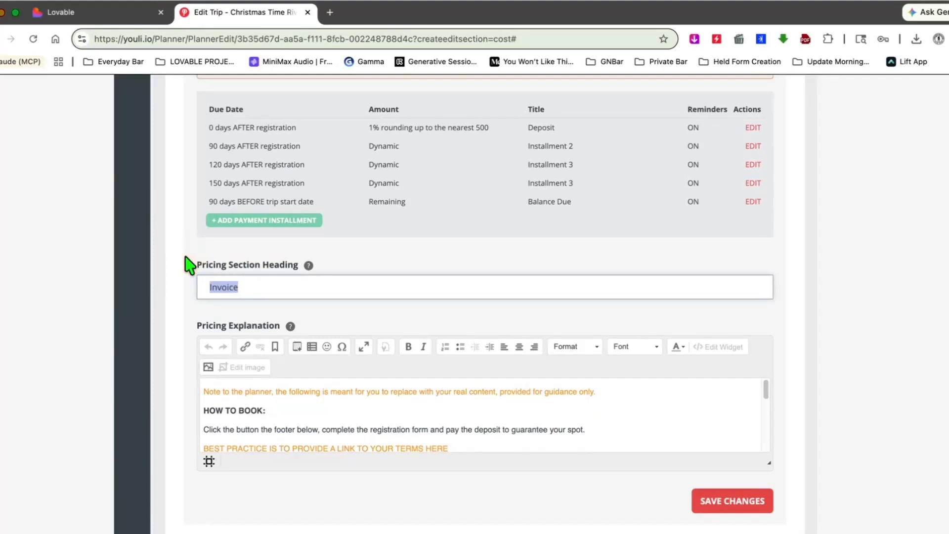
pyautogui.write("What's")
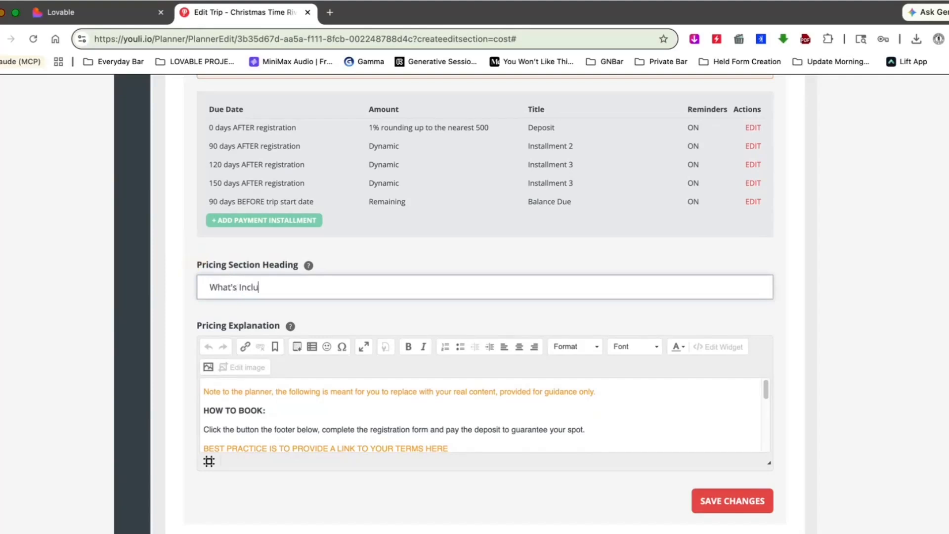
pyautogui.click(309, 427)
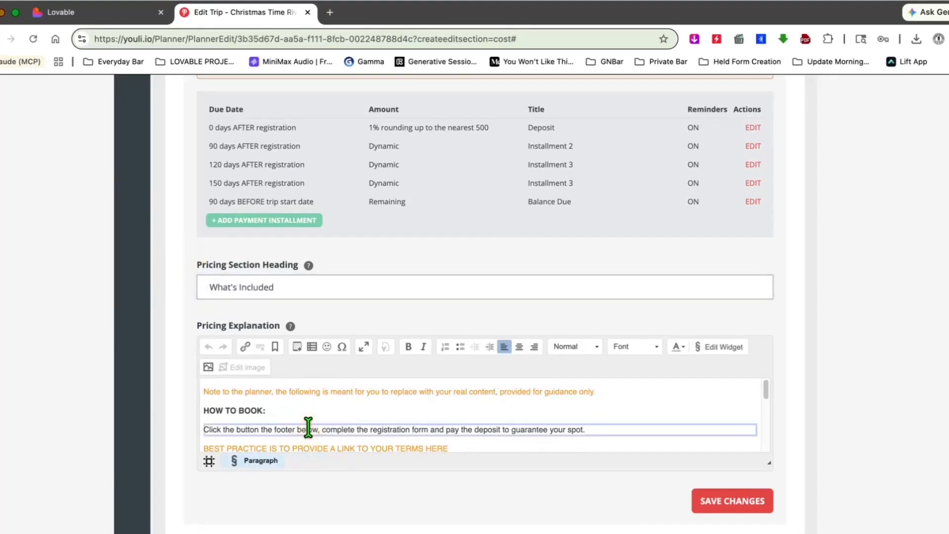
pyautogui.click(309, 417)
pyautogui.scroll(-3, 310, 416)
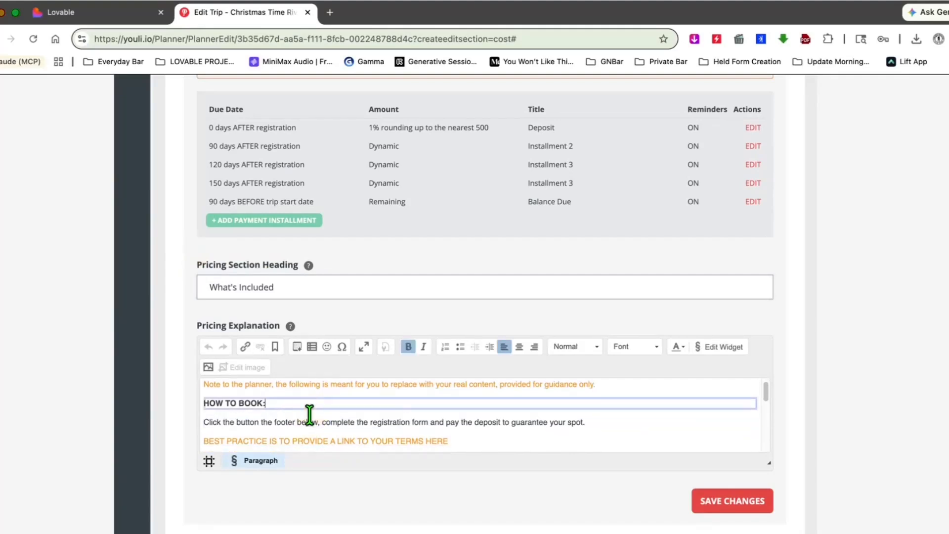
pyautogui.scroll(-3, 309, 415)
pyautogui.scroll(3, 310, 415)
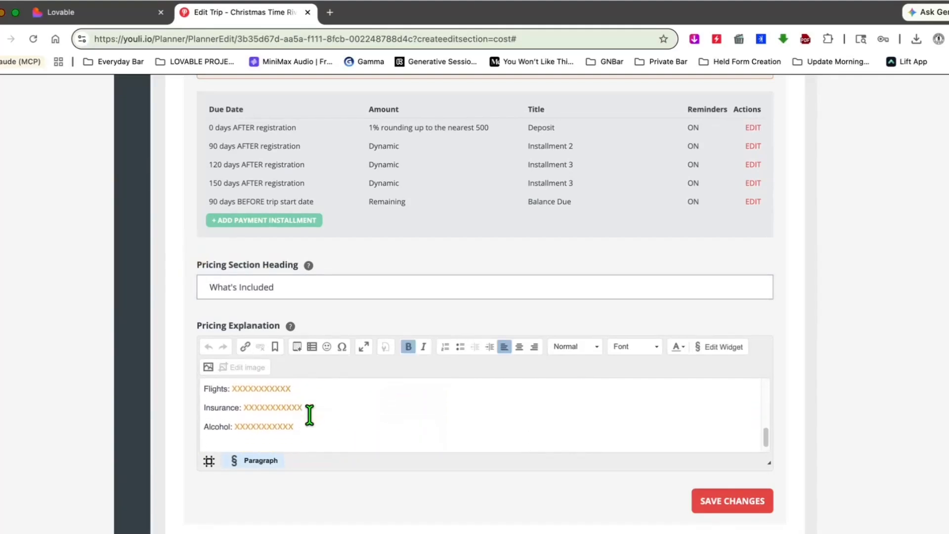
pyautogui.scroll(5, 309, 415)
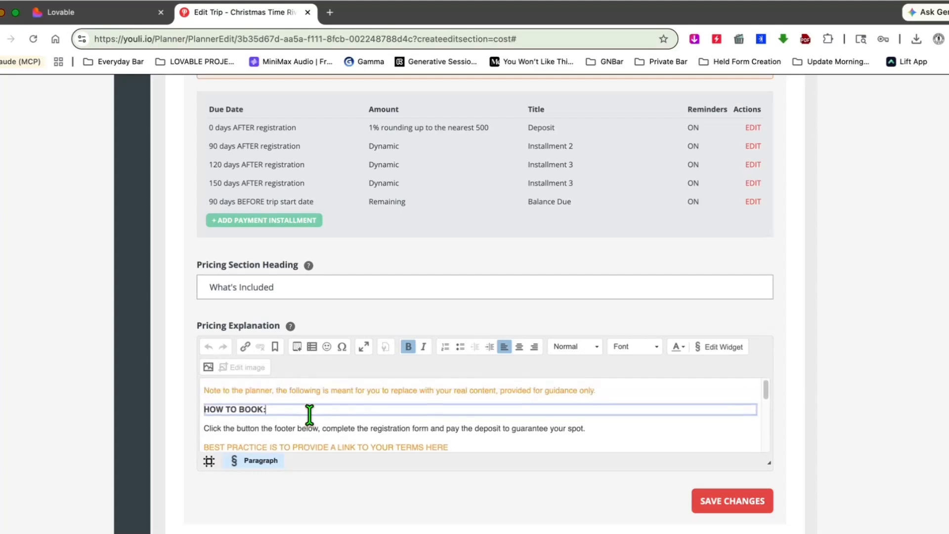
pyautogui.scroll(-8, 309, 416)
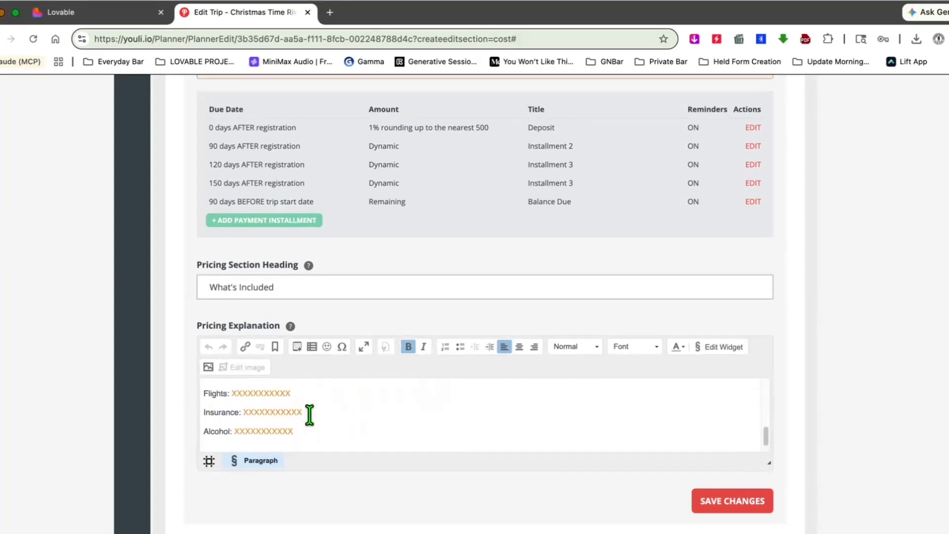
# Replace the whole pricing explanation with the lines "What's Included" and "What's Not Included", and save the pricing changes.
pyautogui.moveTo(329, 440); pyautogui.dragTo(179, 356)
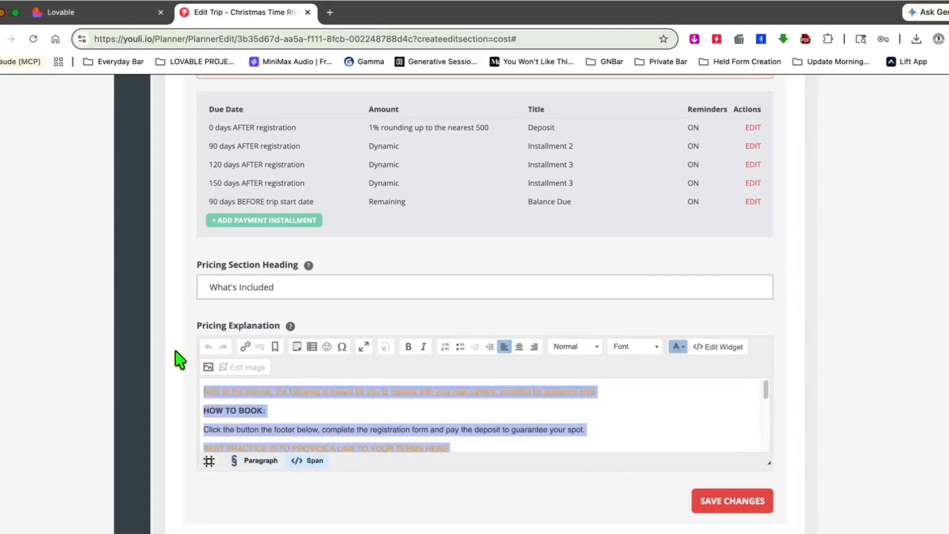
pyautogui.write("What's Included")
pyautogui.click(180, 356)
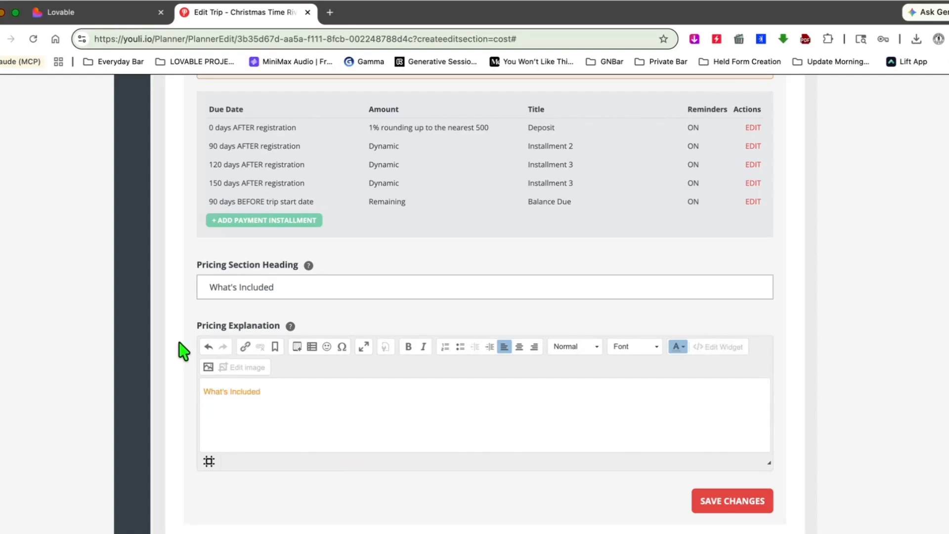
pyautogui.click(261, 408)
pyautogui.write("What's Not Included")
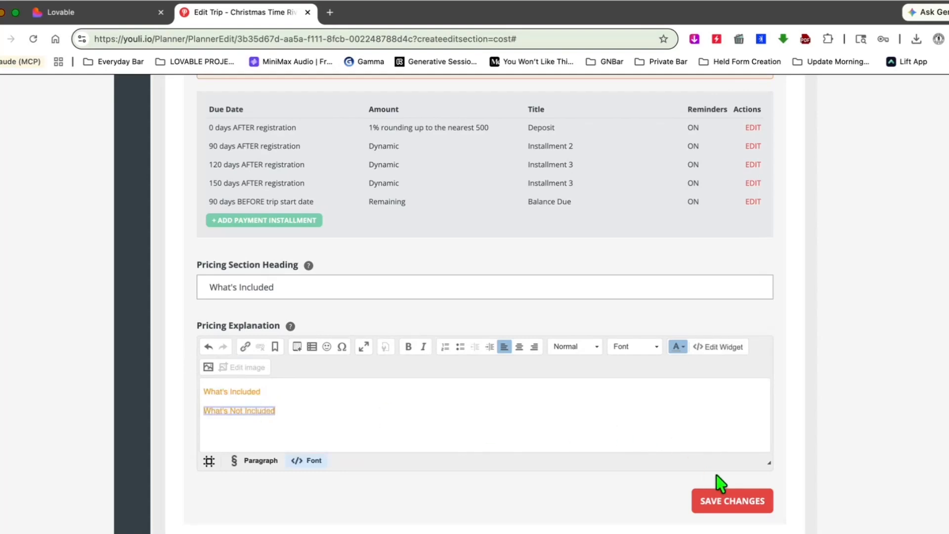
pyautogui.click(727, 504)
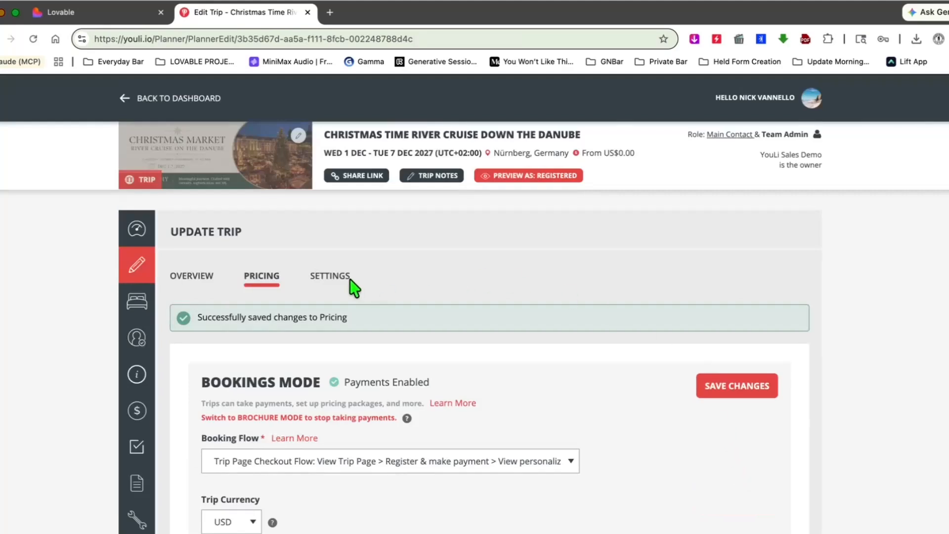
# In the trip settings, set the page style to Highlight Cards (Left-navigation with cards), keep the default branding, and save.
pyautogui.click(335, 278)
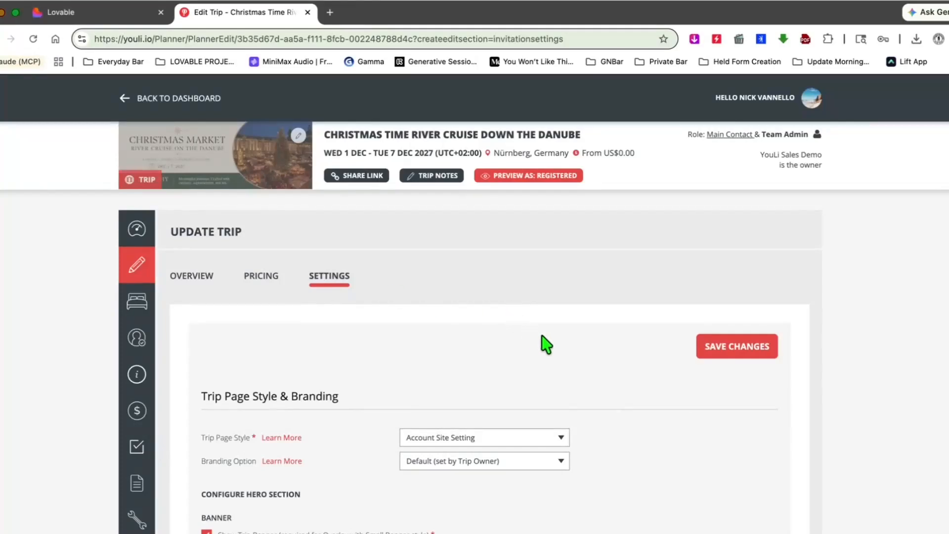
pyautogui.scroll(-2, 548, 346)
pyautogui.scroll(-3, 551, 346)
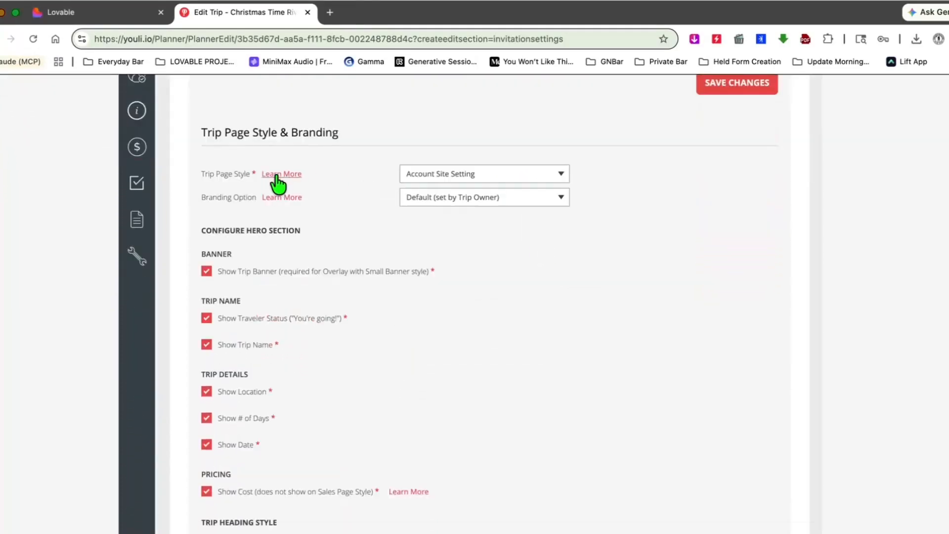
pyautogui.click(561, 175)
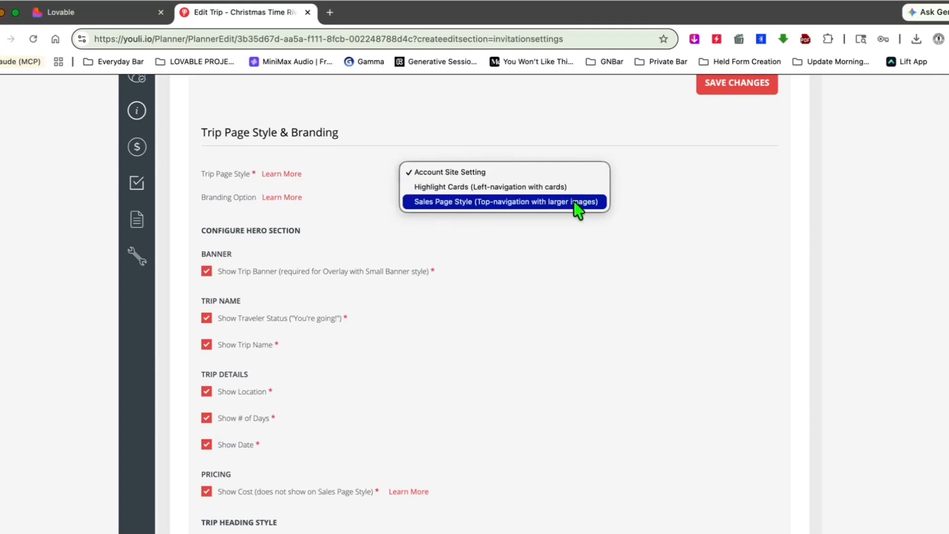
pyautogui.click(569, 187)
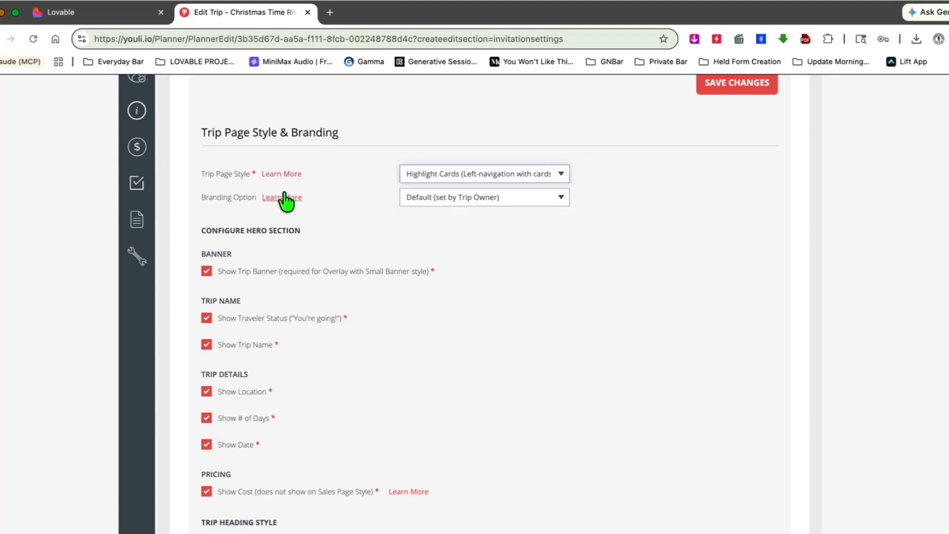
pyautogui.click(556, 200)
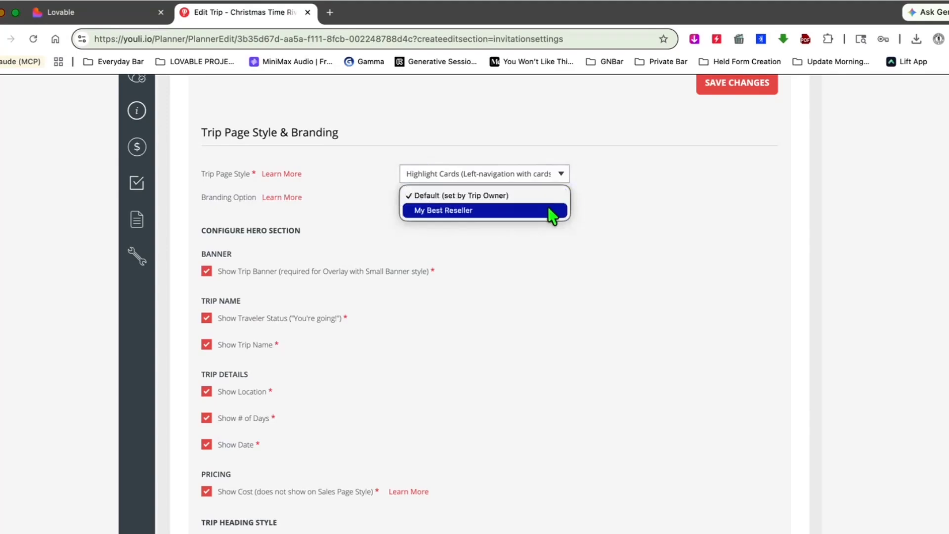
pyautogui.click(550, 200)
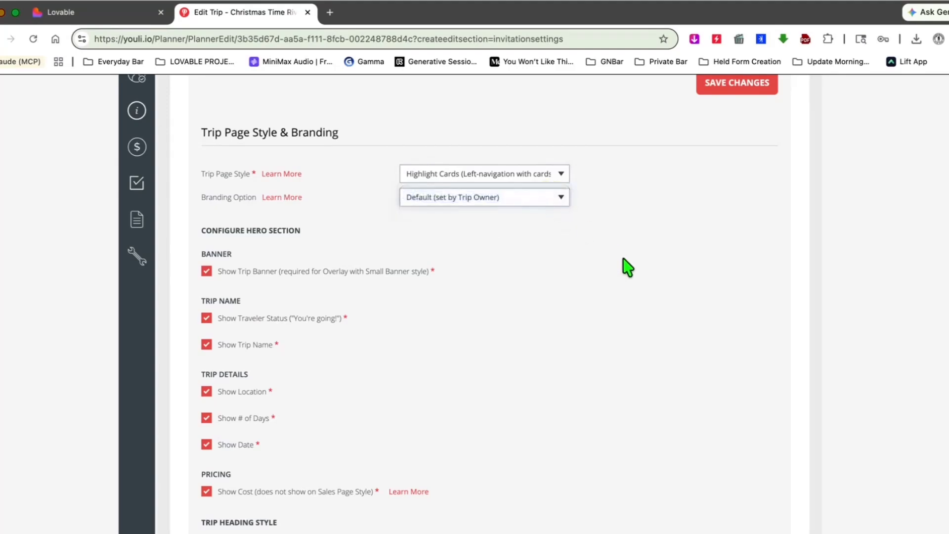
pyautogui.scroll(2, 625, 266)
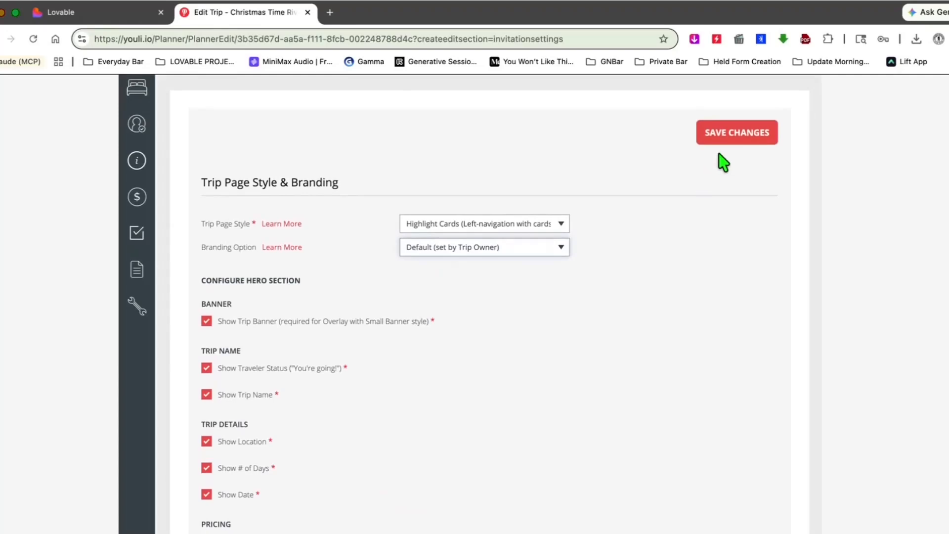
pyautogui.click(736, 133)
# Preview the trip page as a registered traveler and return to the trip settings.
pyautogui.click(539, 176)
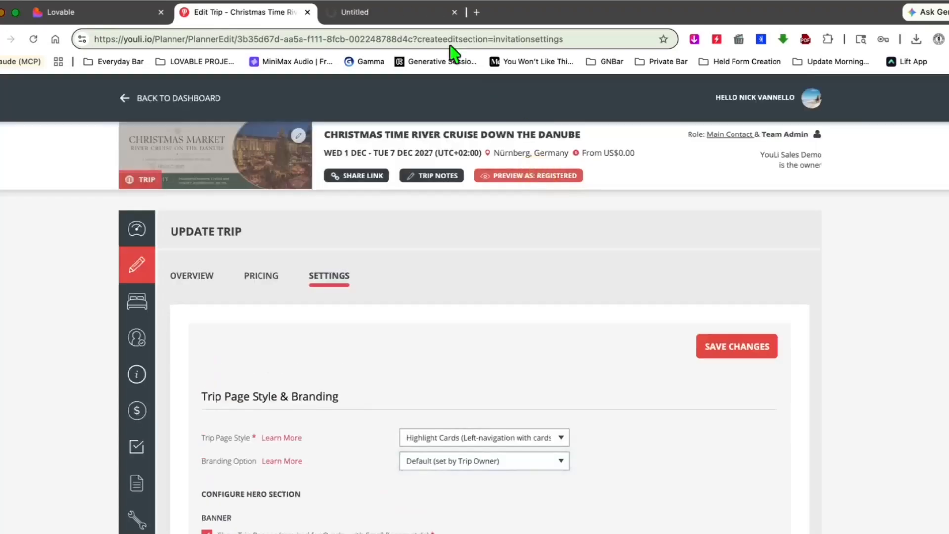
pyautogui.click(408, 15)
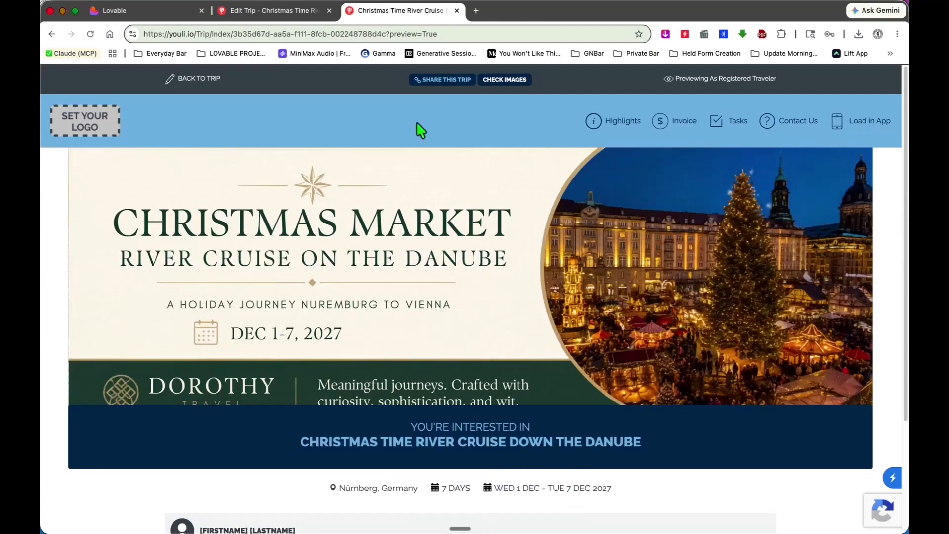
pyautogui.click(290, 19)
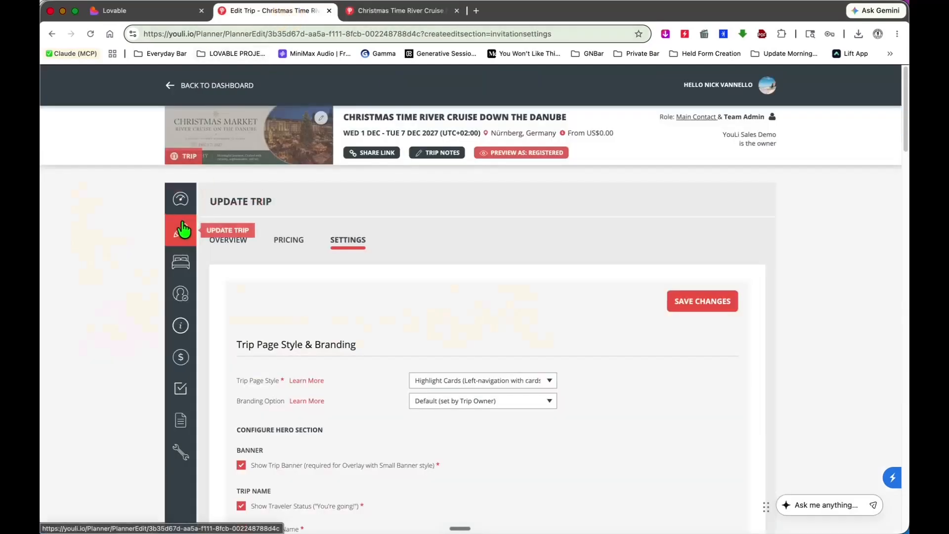
# Hide the trip name, location, number of days, date and cost in the hero section, and save the settings.
pyautogui.scroll(-3, 520, 270)
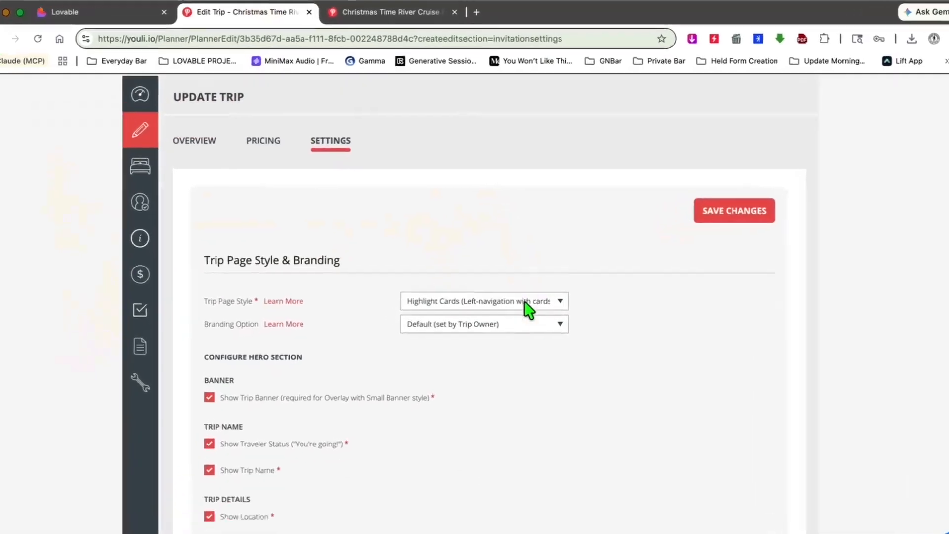
pyautogui.scroll(-4, 528, 309)
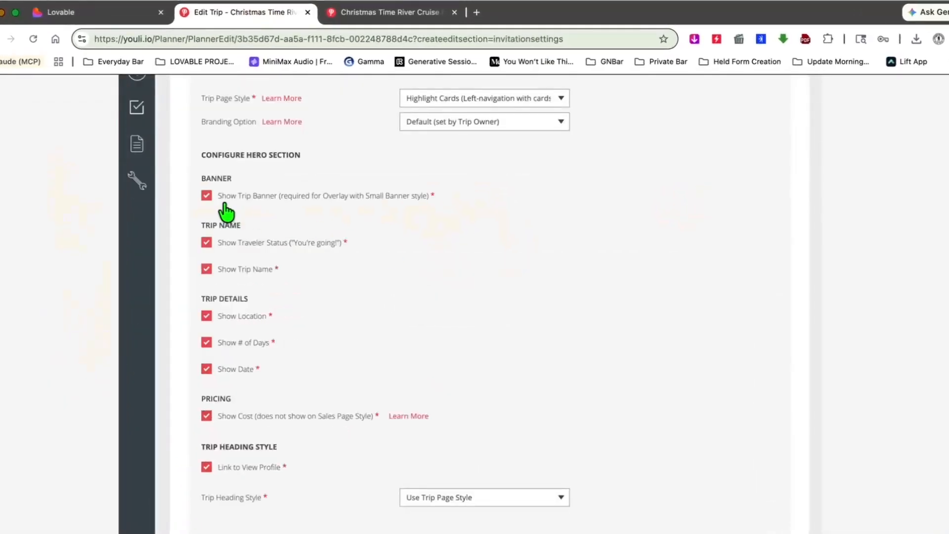
pyautogui.click(207, 271)
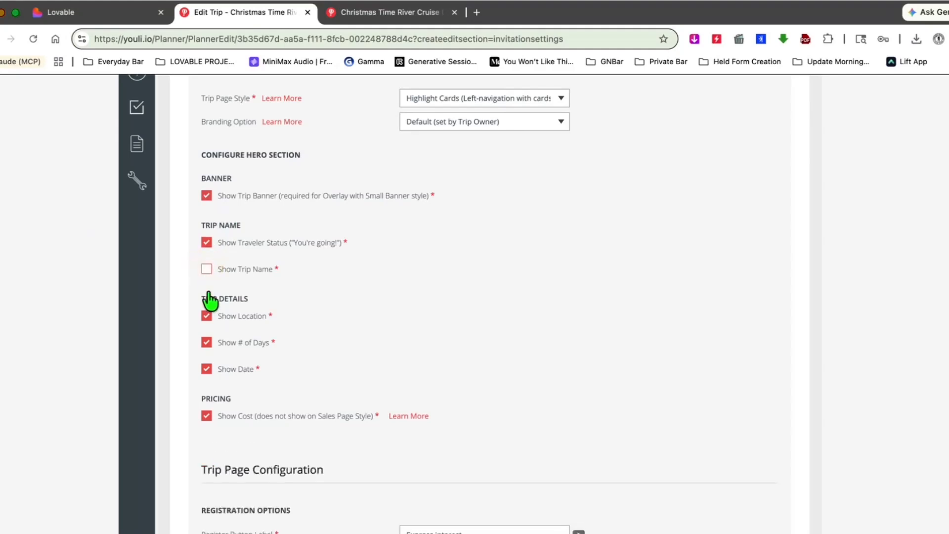
pyautogui.click(207, 317)
pyautogui.click(207, 343)
pyautogui.click(207, 369)
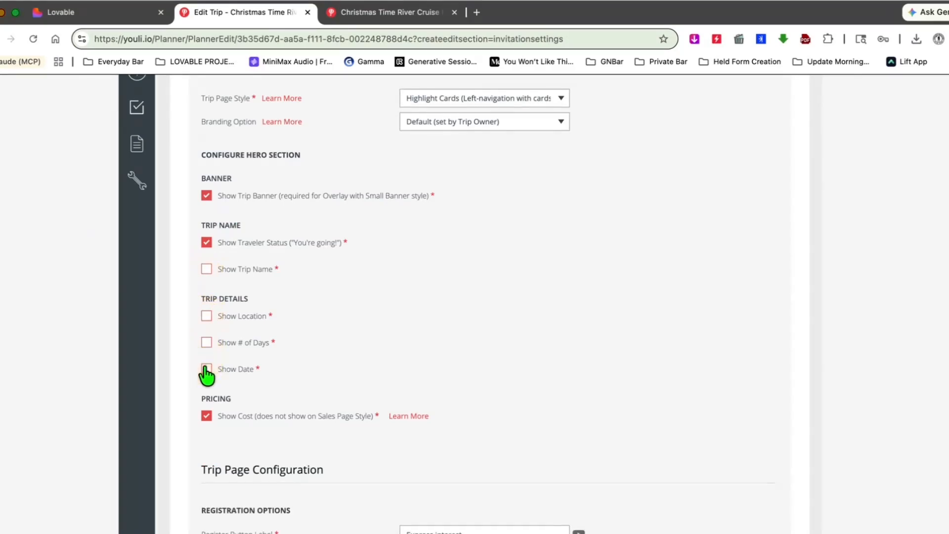
pyautogui.click(206, 416)
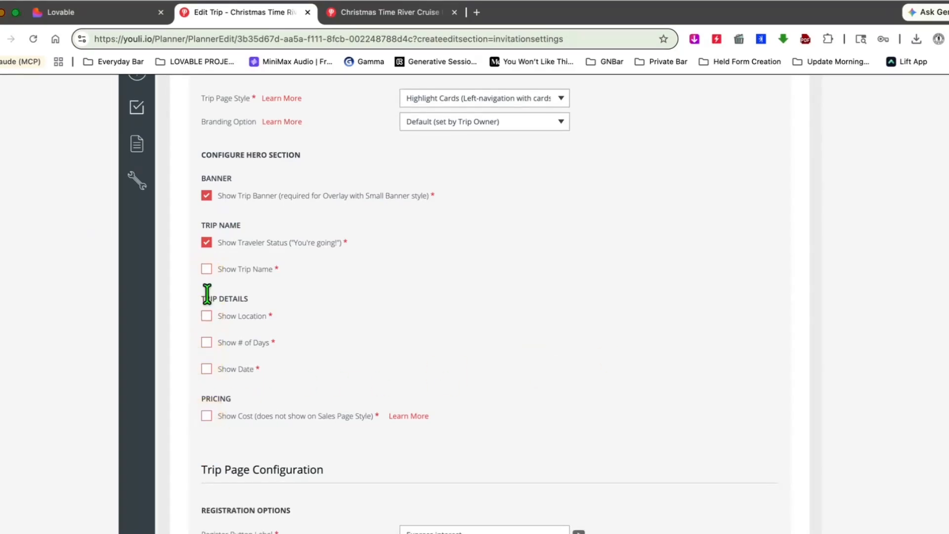
pyautogui.scroll(10, 775, 446)
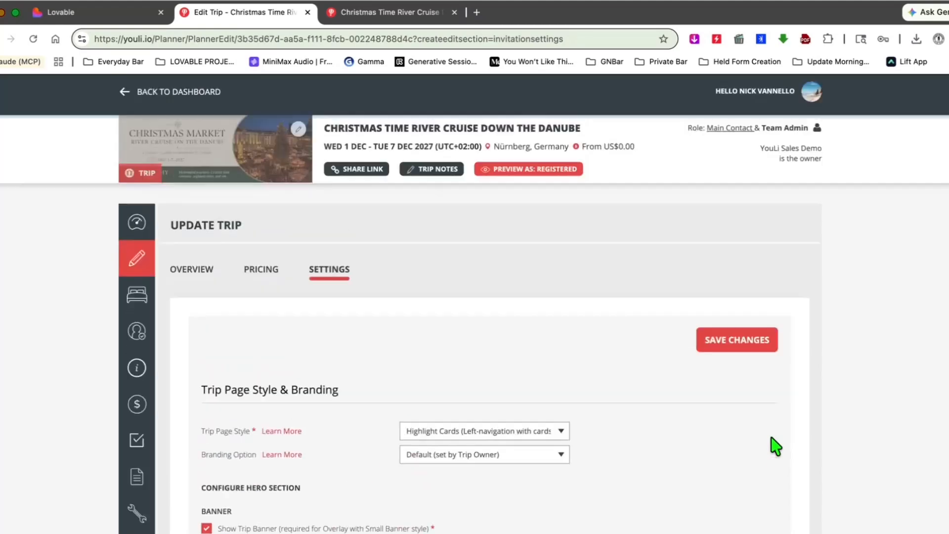
pyautogui.click(761, 345)
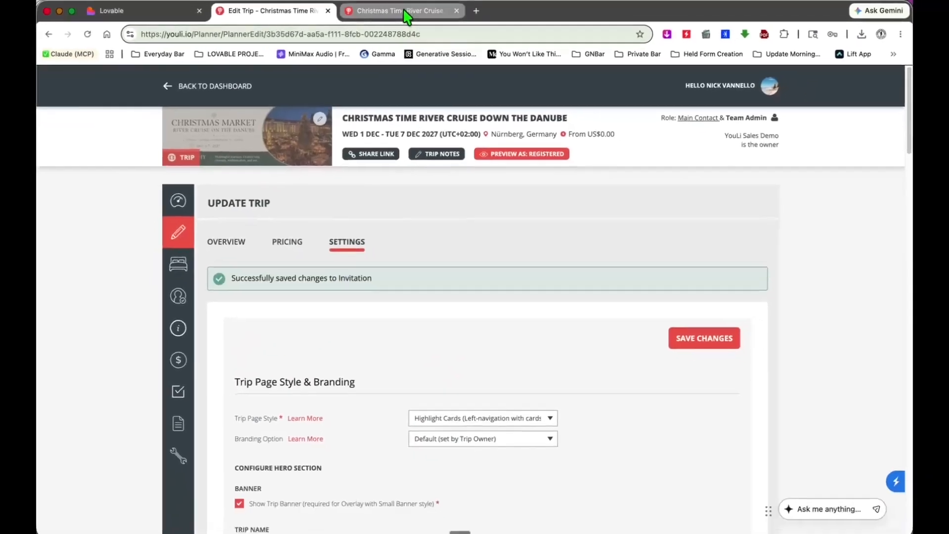
# Check the hero banner and highlights content in the registered traveler preview of the trip page.
pyautogui.click(405, 12)
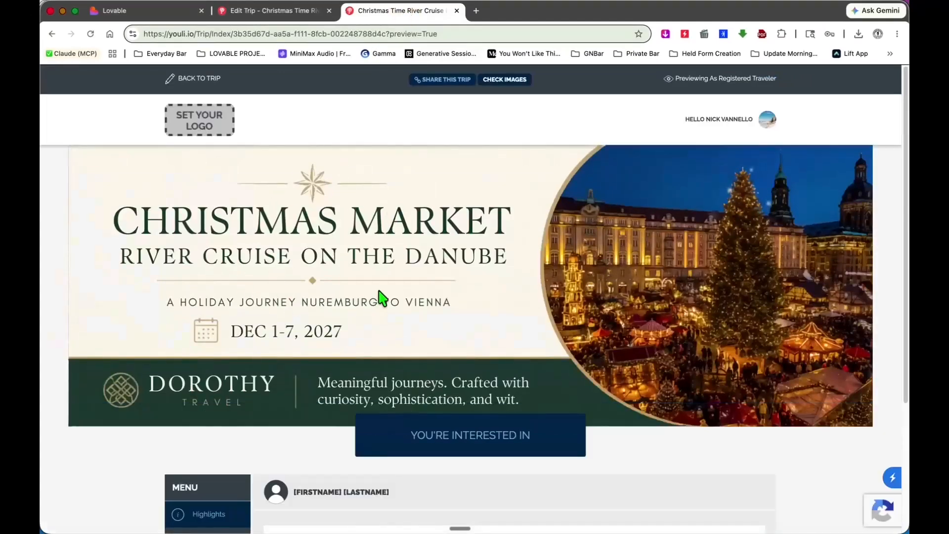
pyautogui.scroll(-2, 379, 299)
pyautogui.scroll(-3, 383, 298)
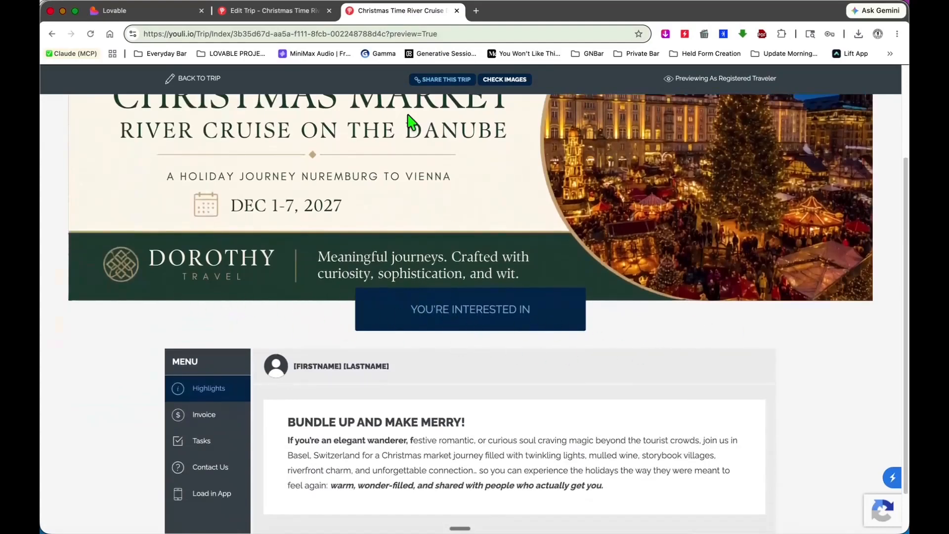
# Hide the traveler status in the hero section, save the settings, and check the banner in the registered traveler preview.
pyautogui.click(312, 12)
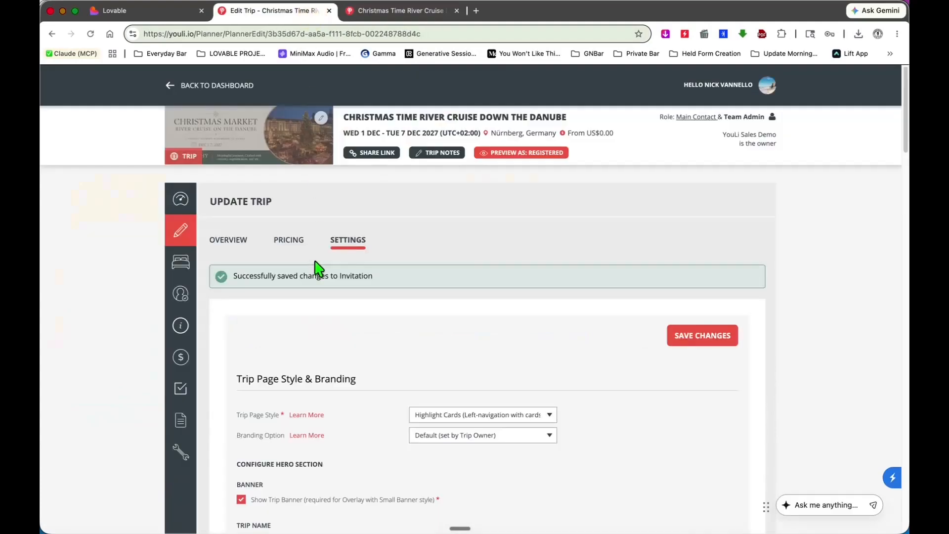
pyautogui.scroll(-3, 318, 268)
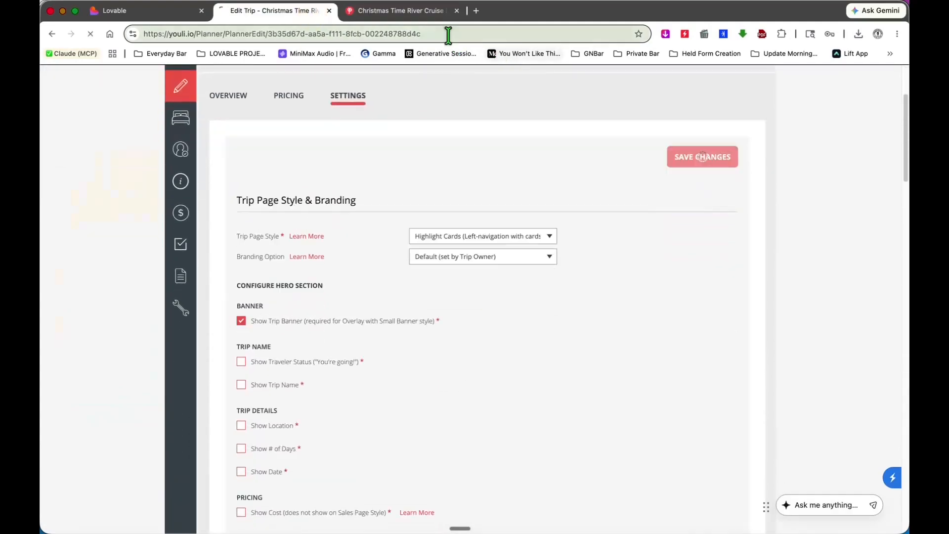
pyautogui.click(394, 15)
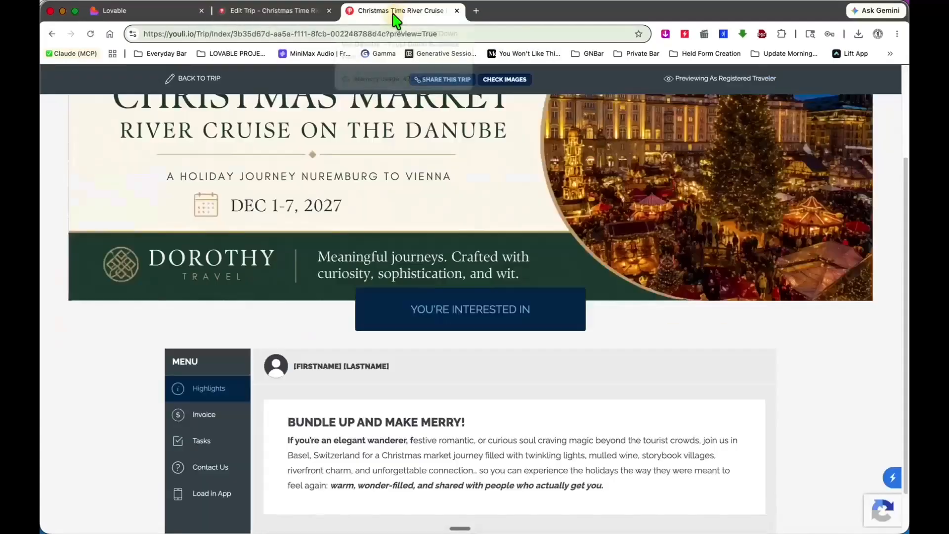
pyautogui.scroll(3, 544, 260)
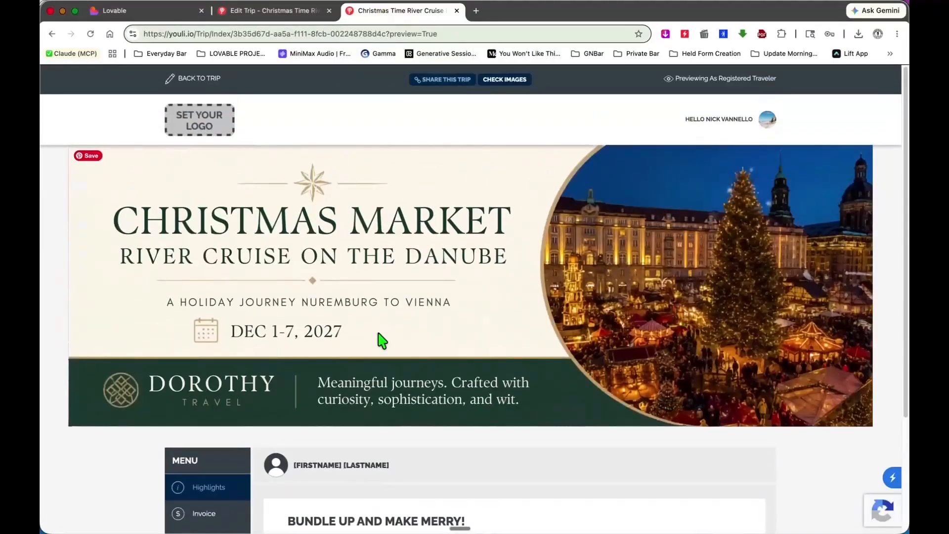
pyautogui.scroll(-3, 652, 339)
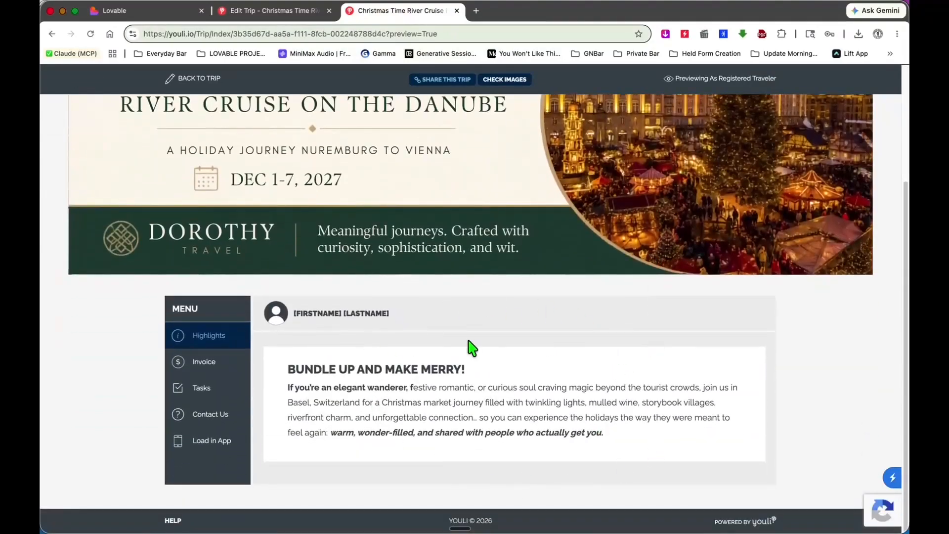
# In the trip page configuration, set the register button label to "Register Now!".
pyautogui.click(275, 11)
pyautogui.scroll(-2, 543, 255)
pyautogui.scroll(-10, 542, 256)
pyautogui.scroll(-1, 539, 257)
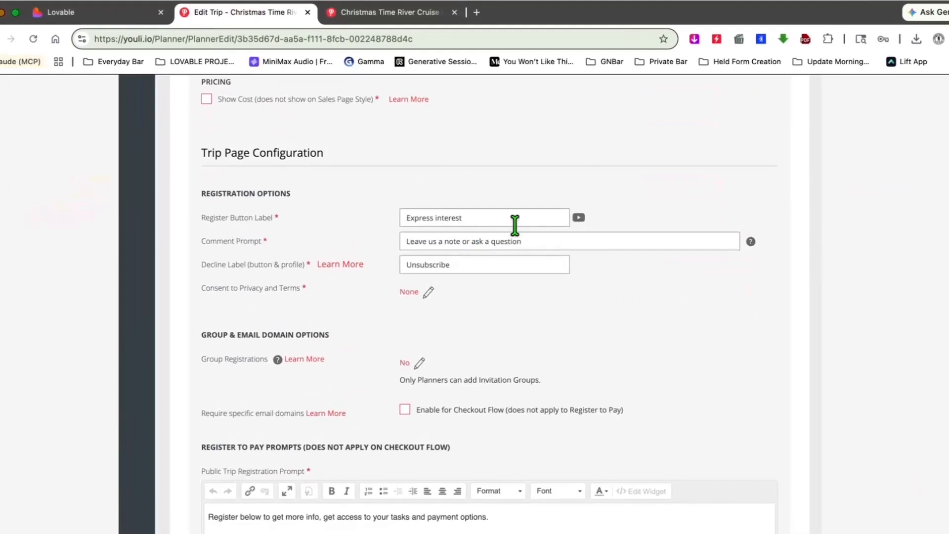
pyautogui.moveTo(514, 222); pyautogui.dragTo(315, 210)
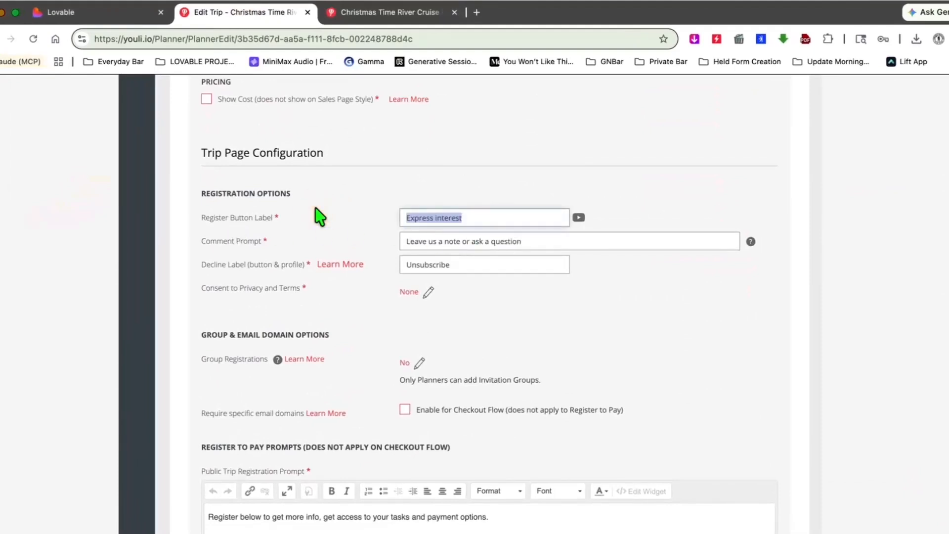
pyautogui.write('Register Now!')
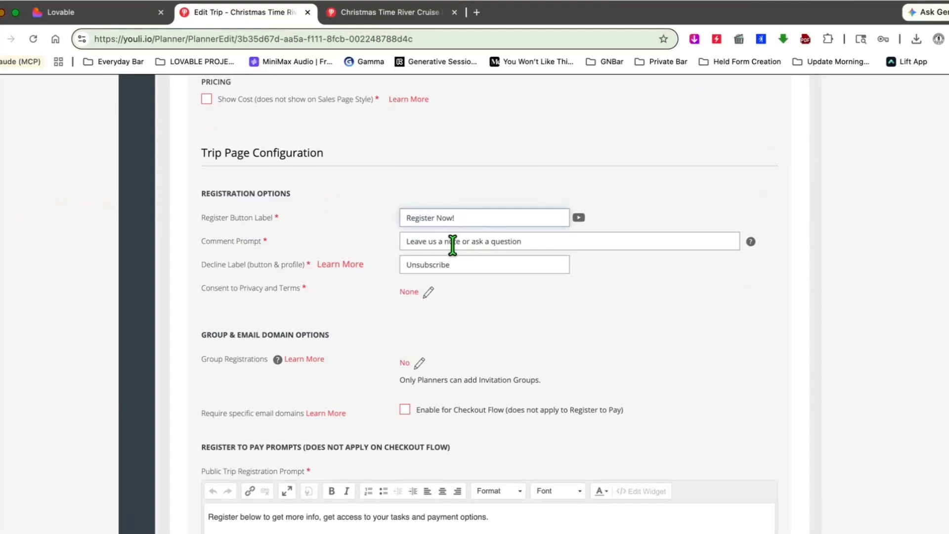
# Review the registration prompts, package and payment labels and menu labels, comparing the menu labels with the menu in the trip page preview.
pyautogui.scroll(-1, 538, 390)
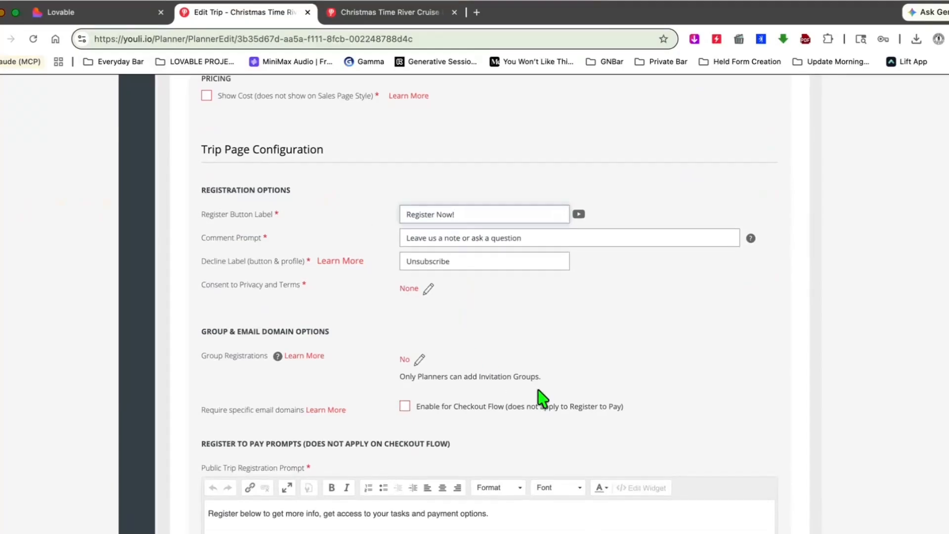
pyautogui.scroll(-1, 538, 399)
pyautogui.scroll(-5, 536, 396)
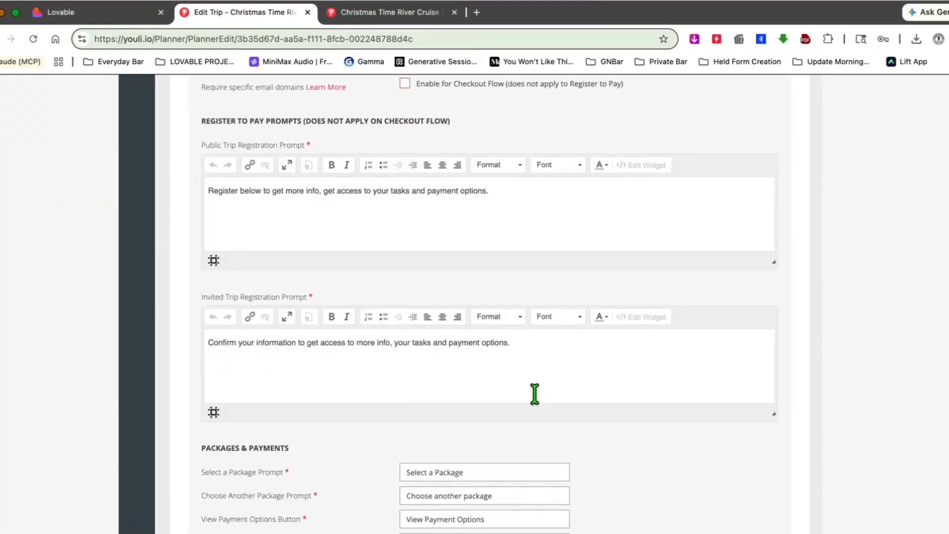
pyautogui.scroll(-4, 534, 394)
pyautogui.scroll(-2, 657, 364)
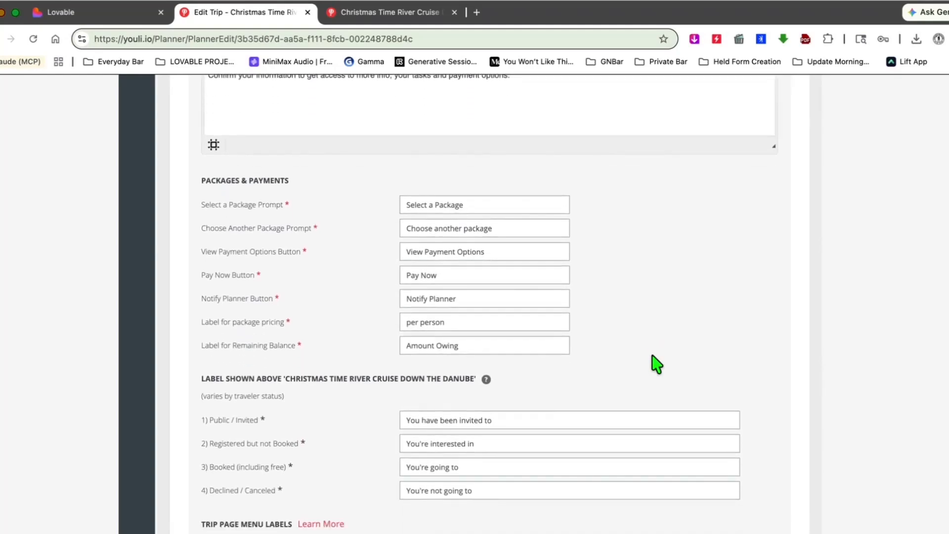
pyautogui.scroll(-7, 657, 364)
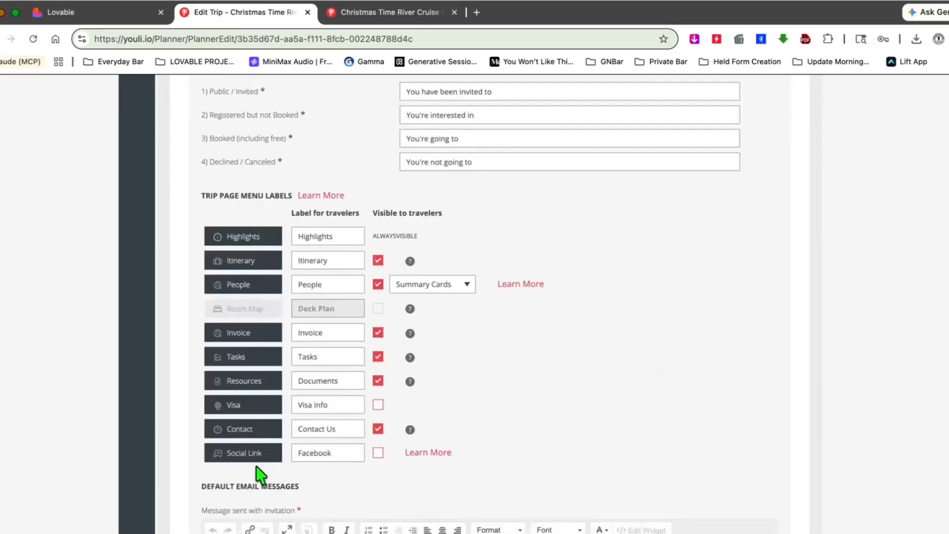
pyautogui.click(421, 18)
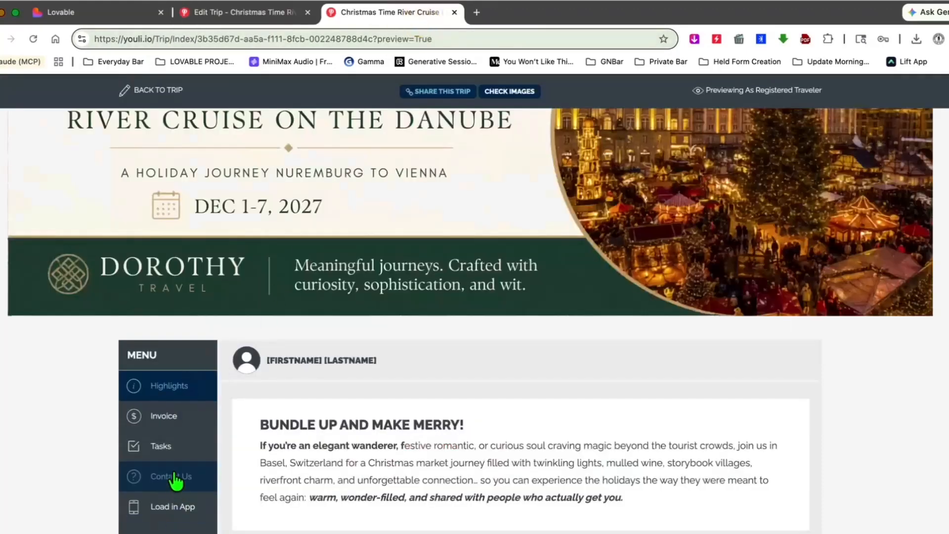
pyautogui.click(237, 14)
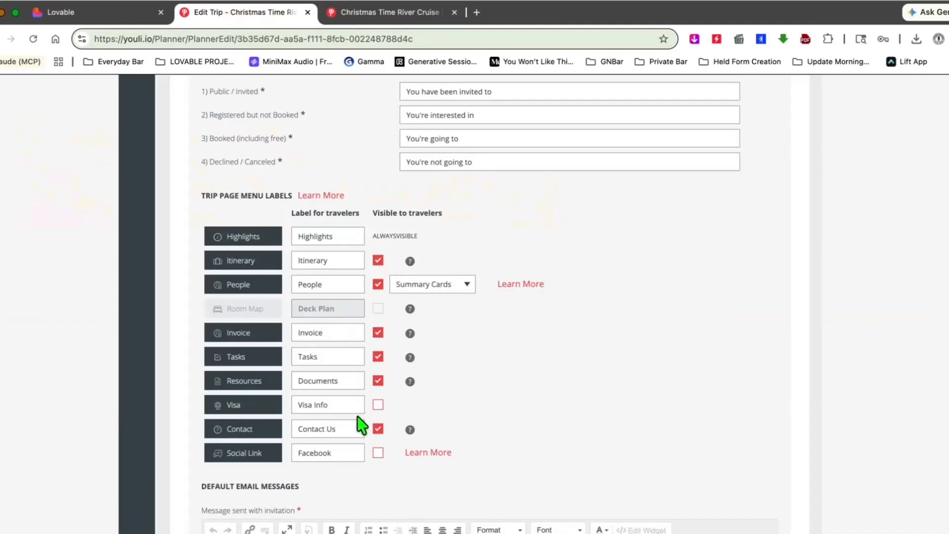
# Hide the People and Resources (Documents) menu entries from travelers, save the settings, and reload the trip page preview.
pyautogui.click(378, 285)
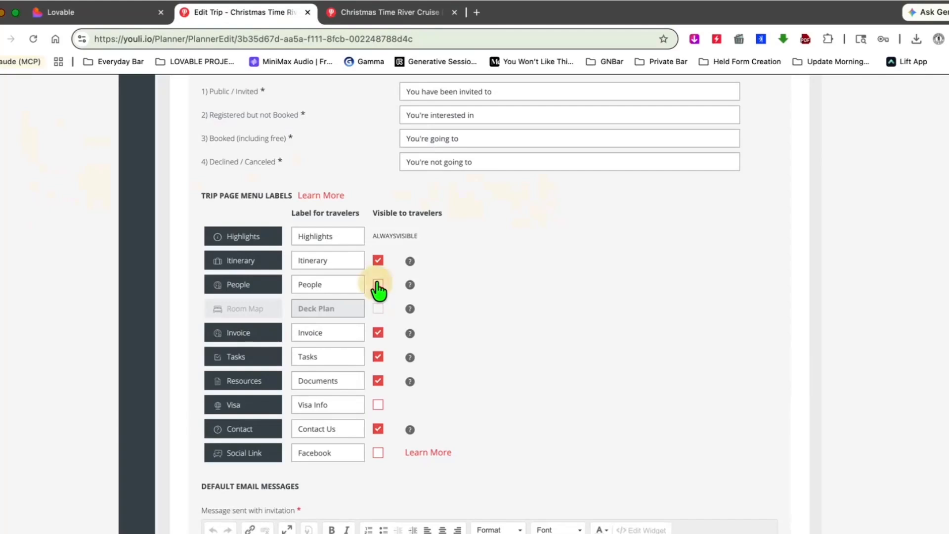
pyautogui.click(379, 383)
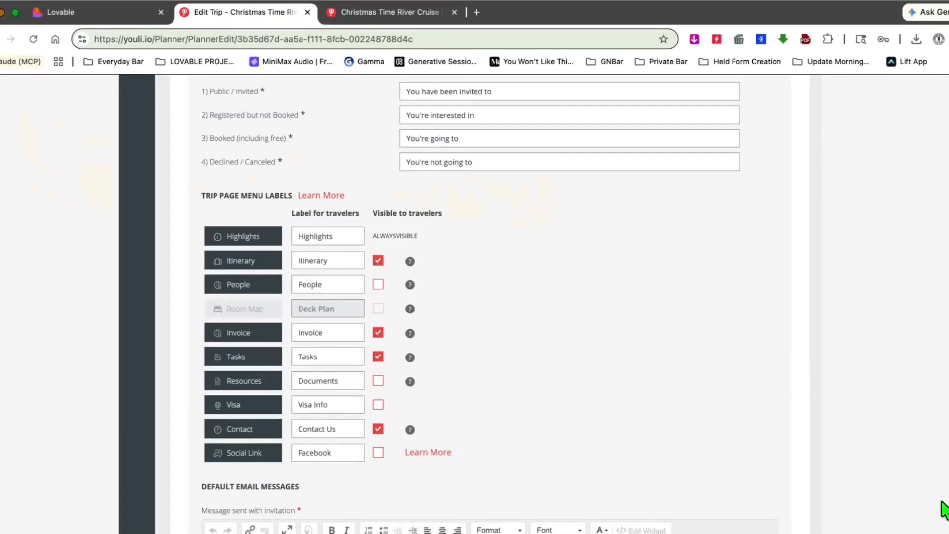
pyautogui.scroll(20, 937, 470)
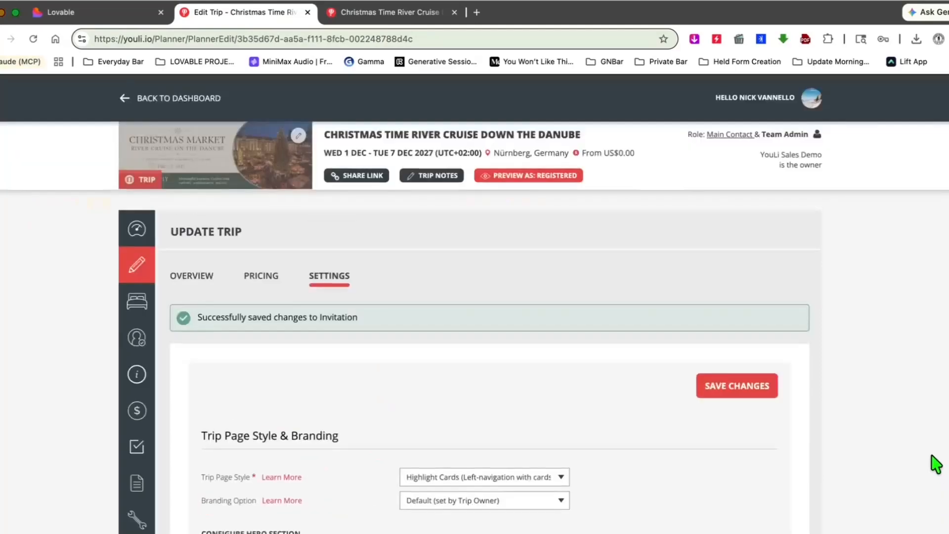
pyautogui.click(730, 391)
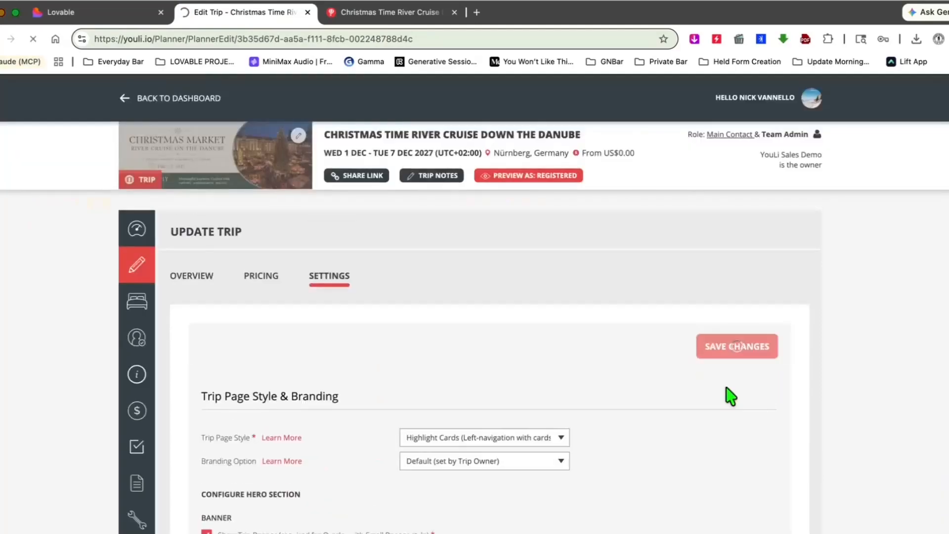
pyautogui.click(406, 14)
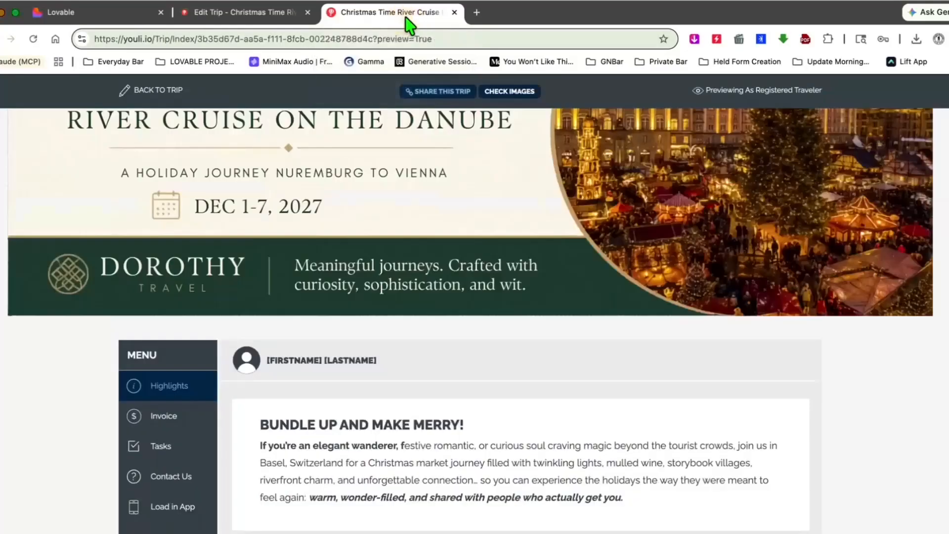
pyautogui.press('super+r')
# Review the default email messages with the post-registration popup left off, and save the trip settings.
pyautogui.click(242, 12)
pyautogui.scroll(-8, 689, 420)
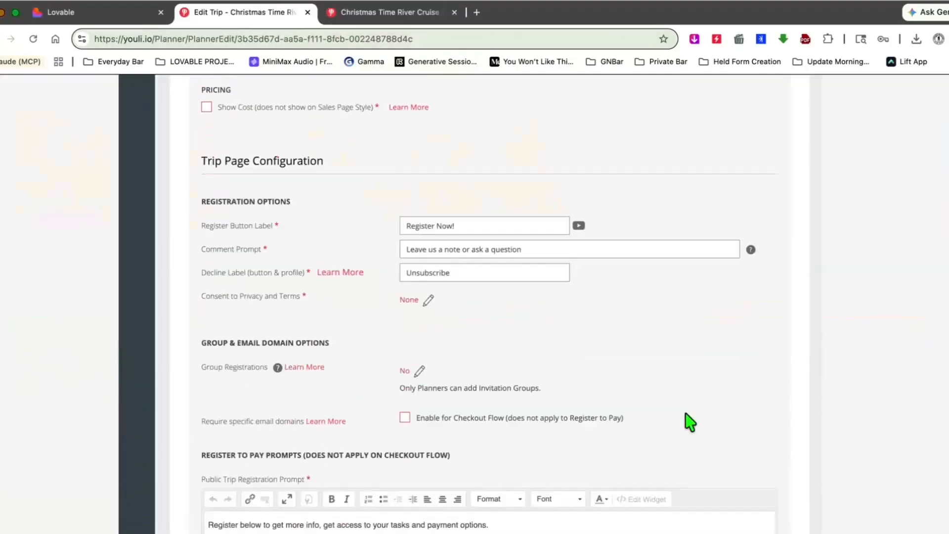
pyautogui.scroll(-15, 686, 413)
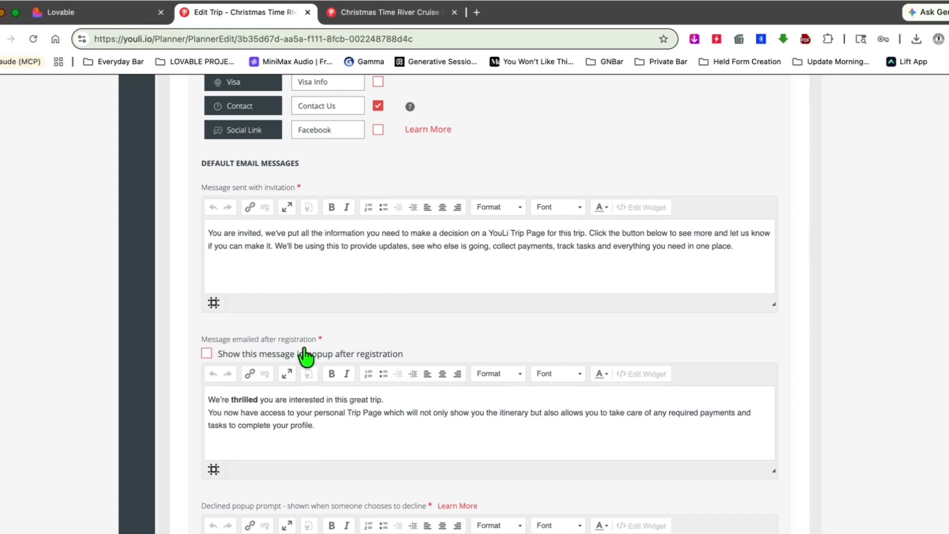
pyautogui.click(207, 362)
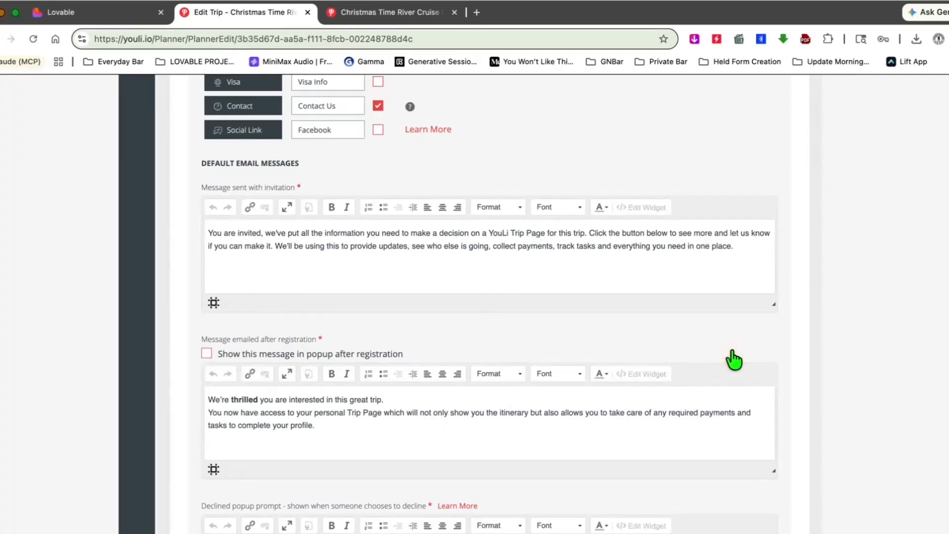
pyautogui.scroll(-7, 734, 359)
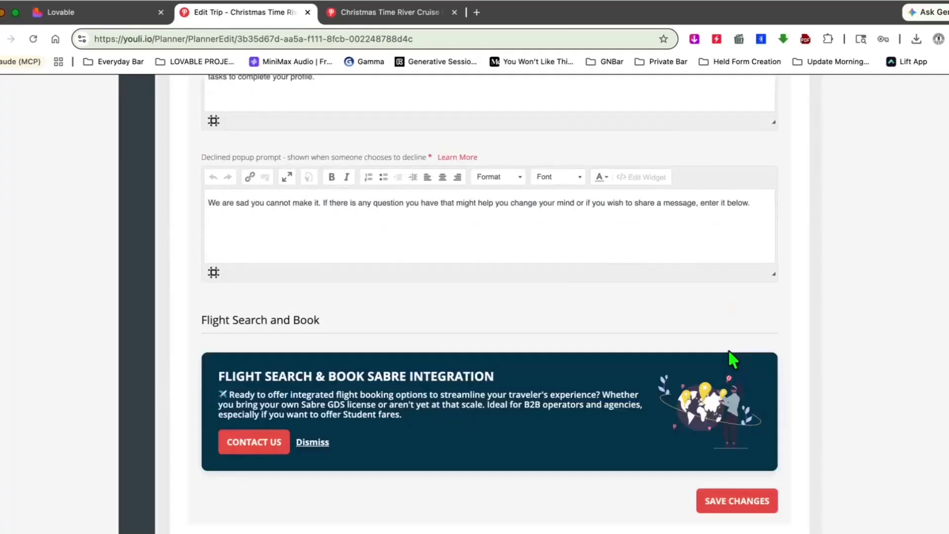
pyautogui.click(745, 499)
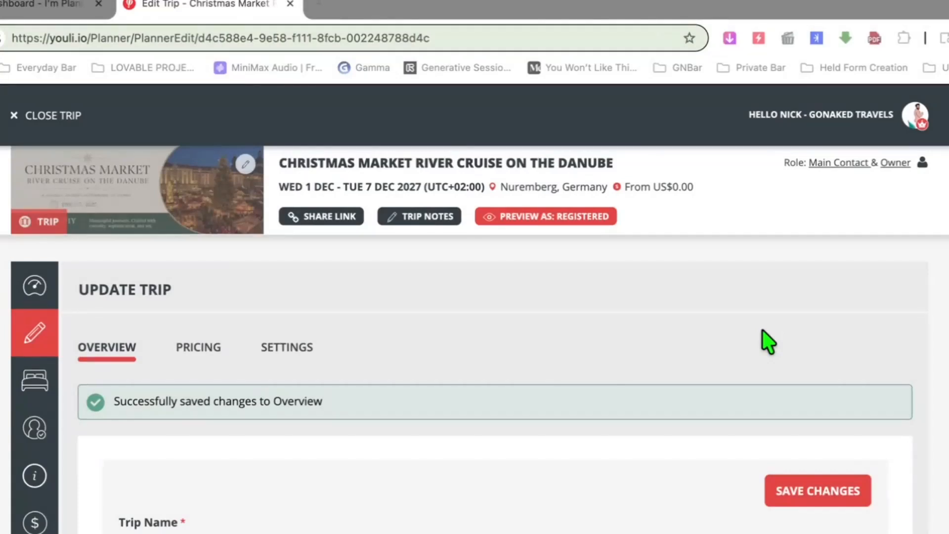
# Open the highlights and itinerary management of the Christmas Market River Cruise trip and start a new highlight item.
pyautogui.click(32, 473)
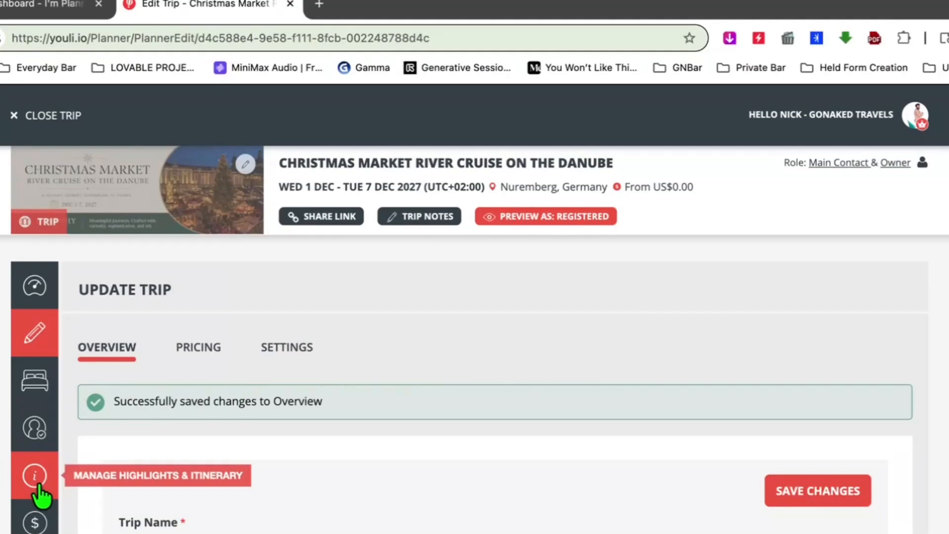
pyautogui.click(39, 486)
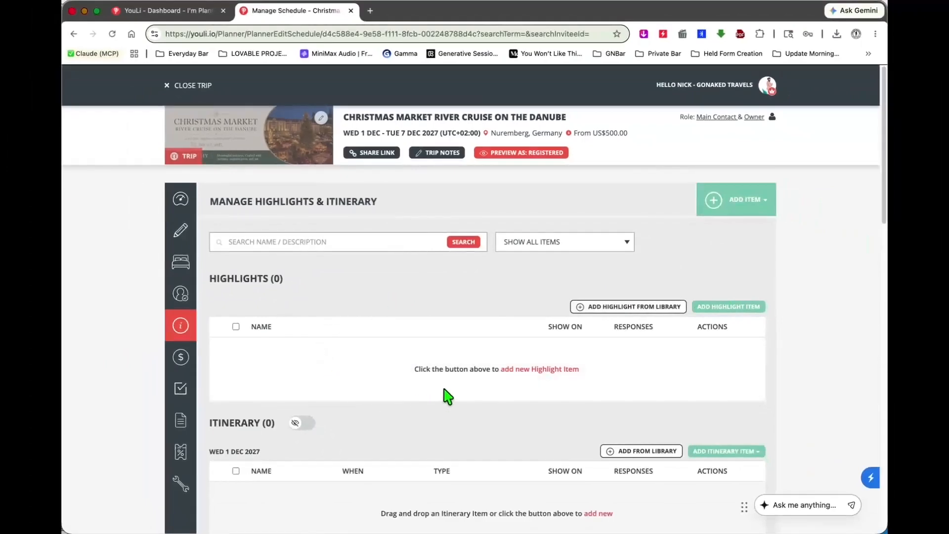
pyautogui.scroll(-3, 304, 327)
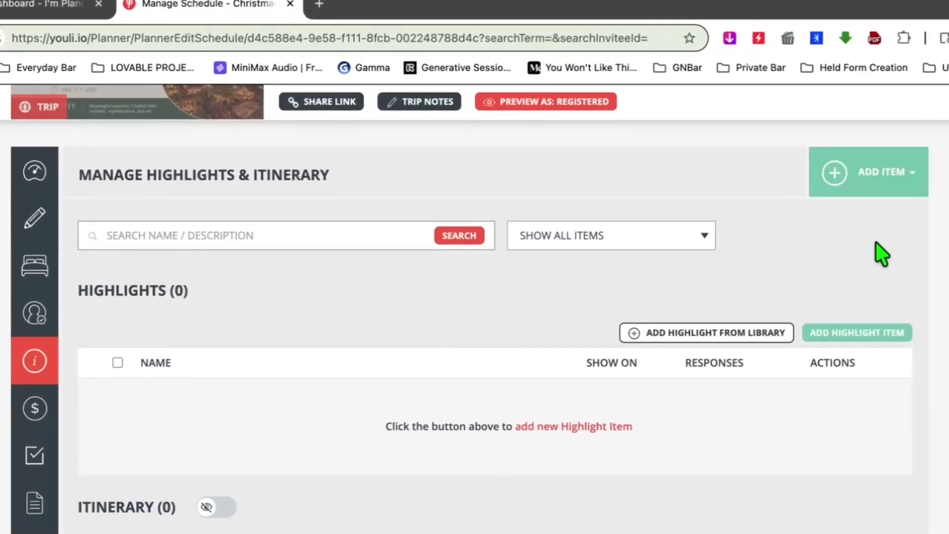
pyautogui.click(869, 332)
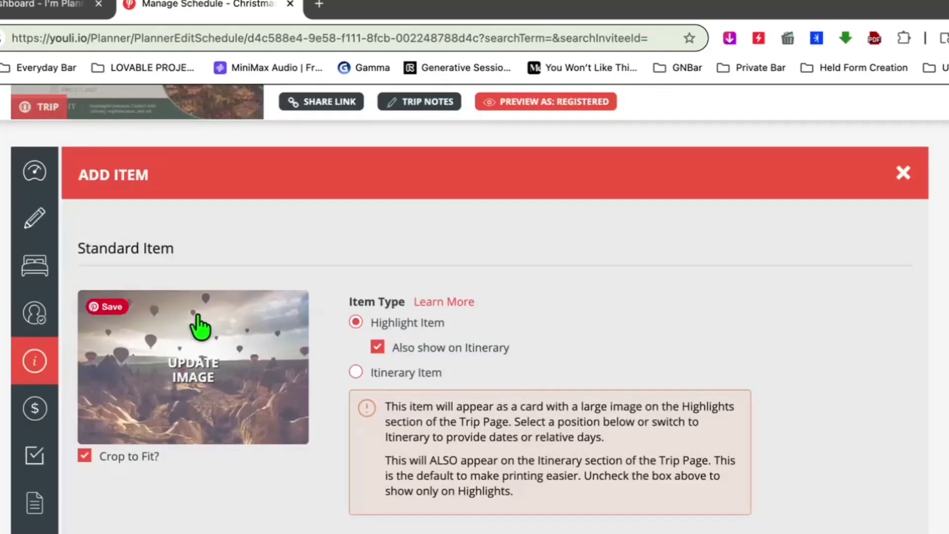
# Set the highlight item's image to an Unsplash "Christmas Market" photo showing a lit Christmas tree above market stalls.
pyautogui.click(262, 350)
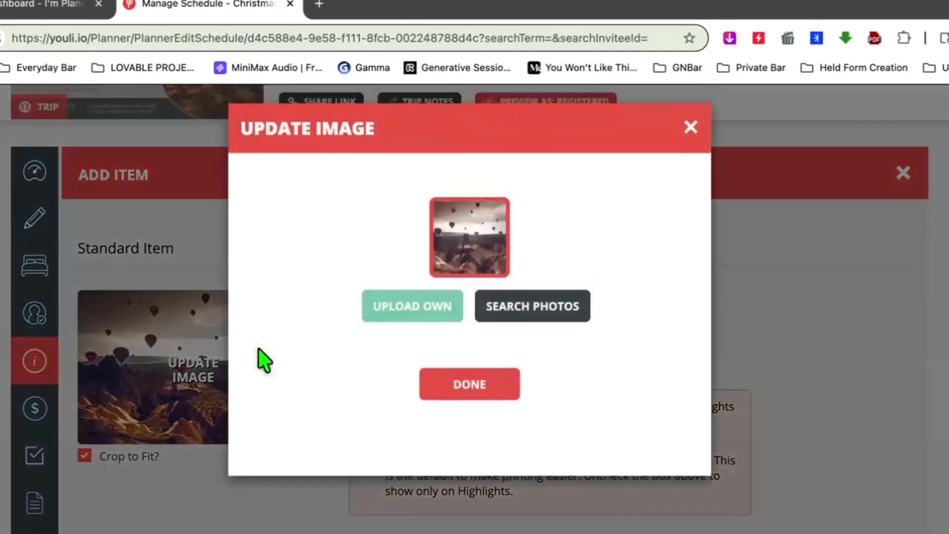
pyautogui.click(548, 327)
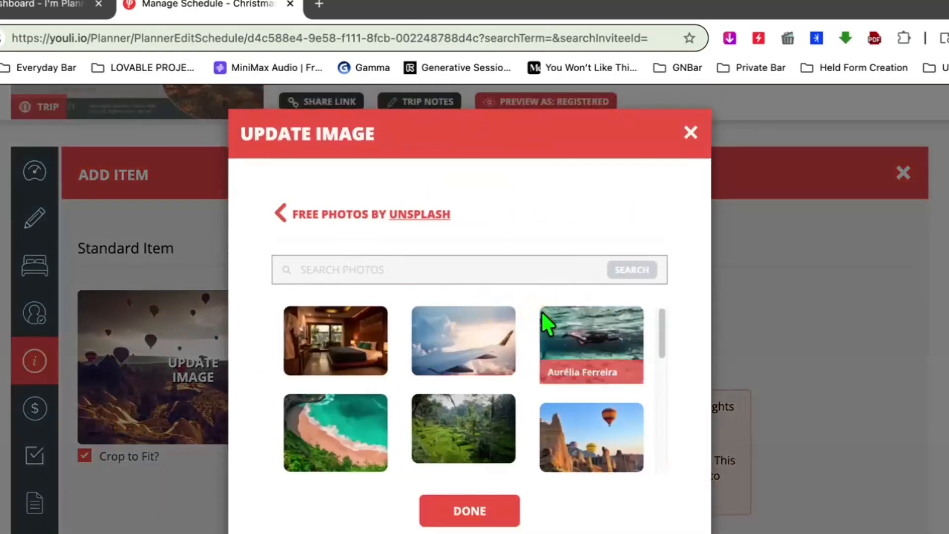
pyautogui.click(526, 276)
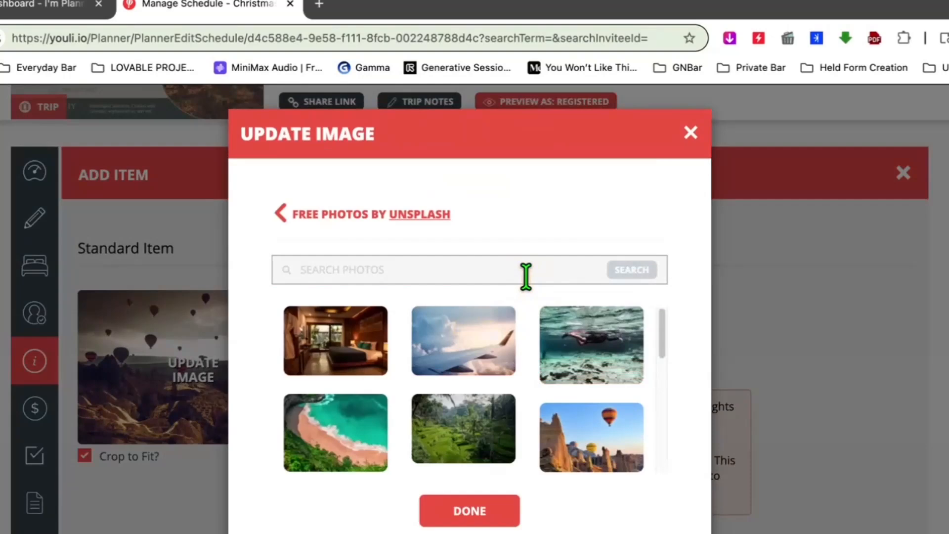
pyautogui.write('Christmas Market')
pyautogui.press('Return')
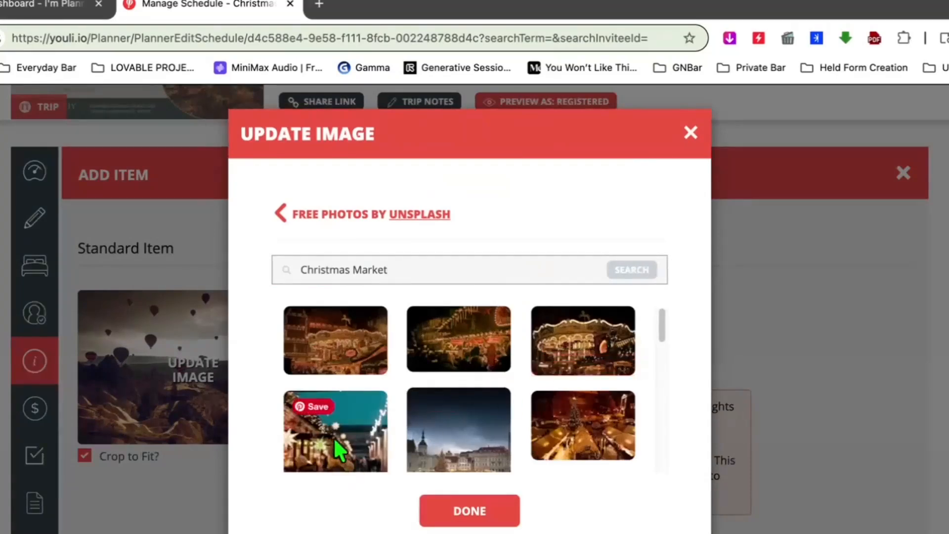
pyautogui.click(569, 420)
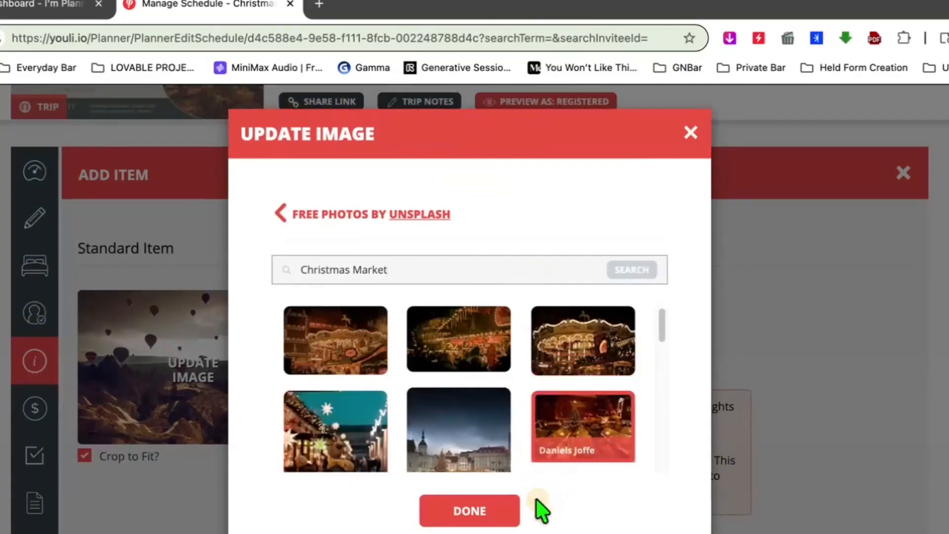
pyautogui.click(486, 512)
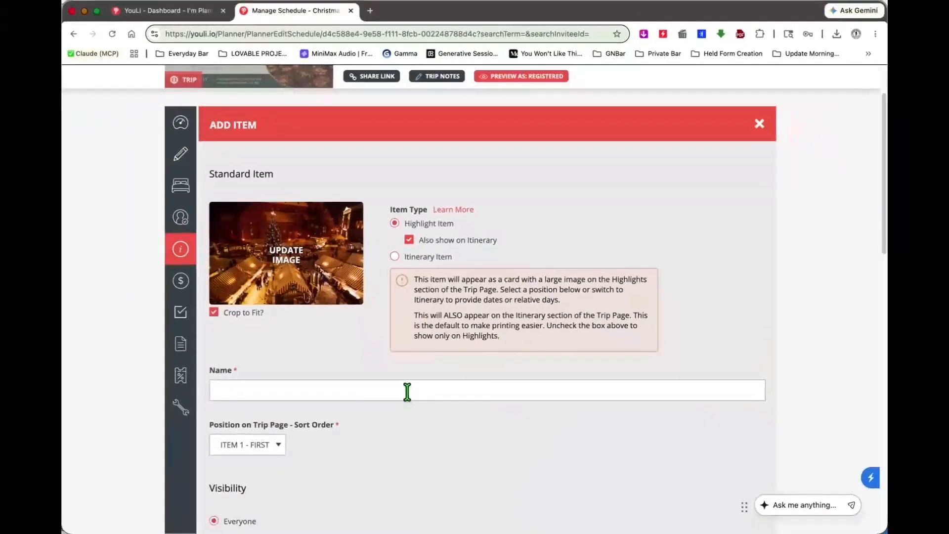
# Name the highlight item "What is a Christmas Market?" and turn off its display on the itinerary.
pyautogui.click(408, 391)
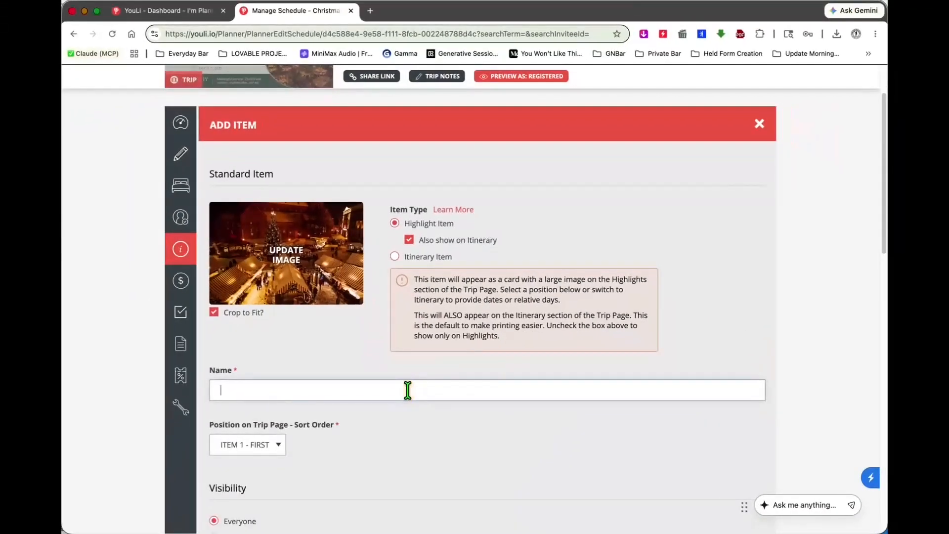
pyautogui.write('What is a Christmas Market')
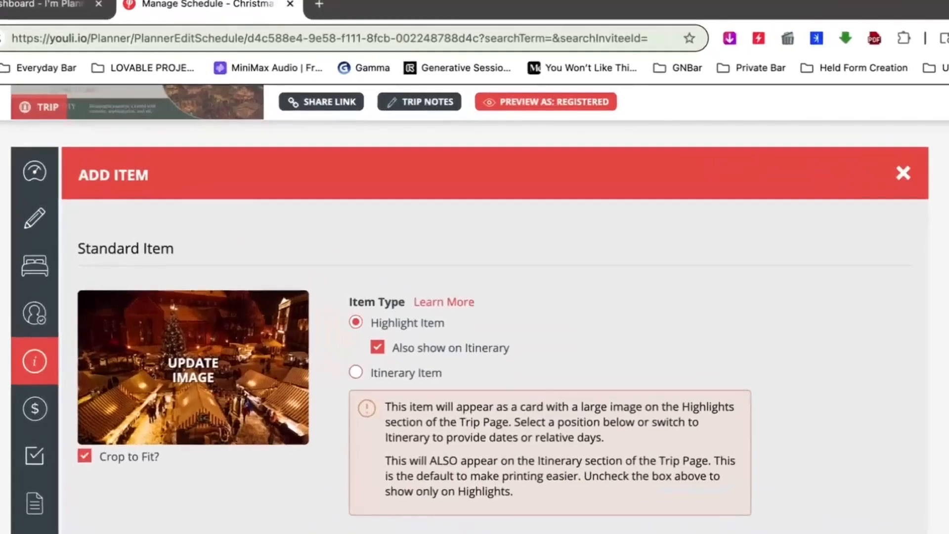
pyautogui.scroll(-7, 801, 399)
pyautogui.scroll(4, 804, 400)
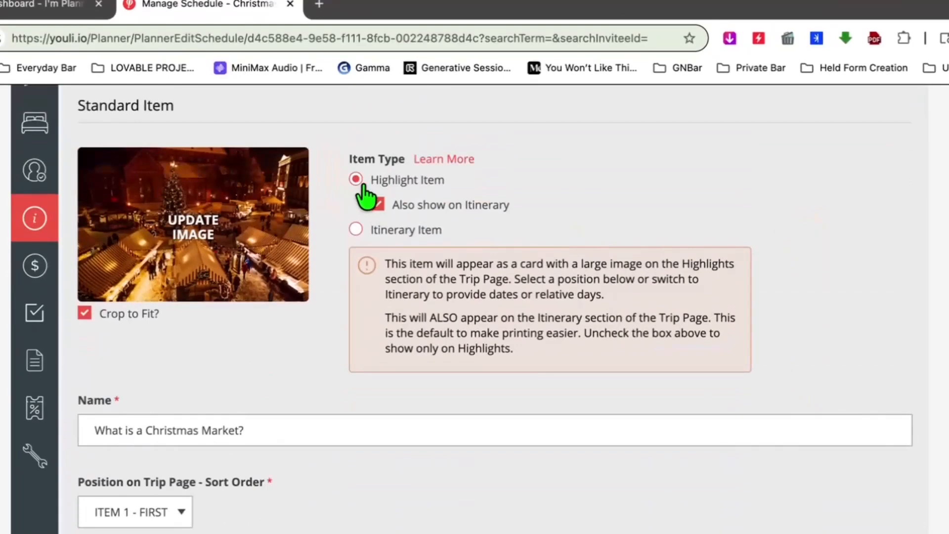
pyautogui.click(380, 204)
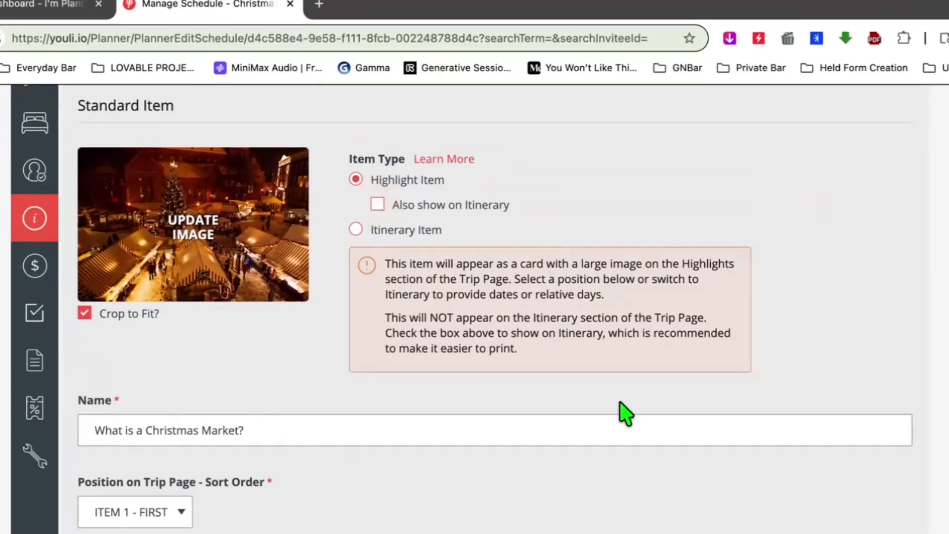
# Try pricing the item as a per-person optional add-on at 399 USD for at most 10 people, and return it to non-optional.
pyautogui.scroll(-10, 543, 278)
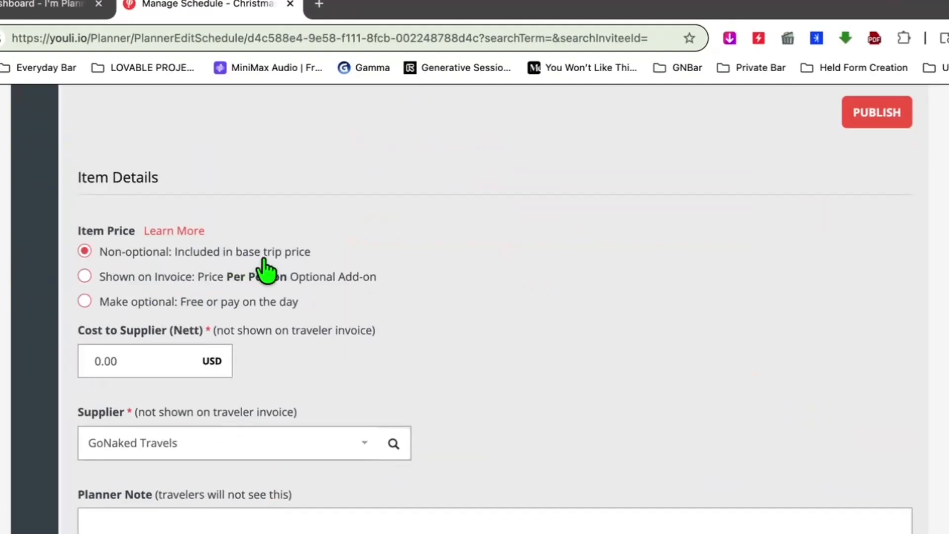
pyautogui.click(84, 278)
pyautogui.click(157, 341)
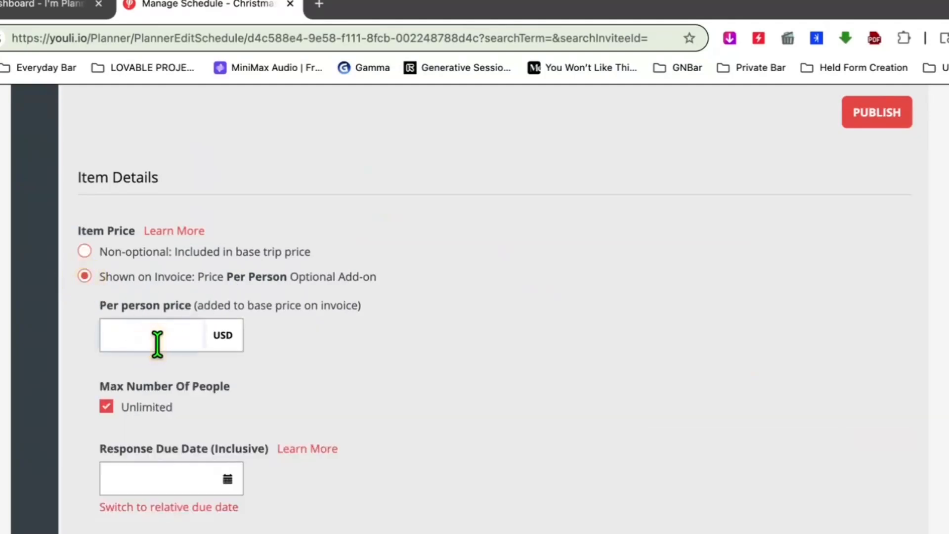
pyautogui.write('399')
pyautogui.click(107, 408)
pyautogui.click(125, 442)
pyautogui.write('10')
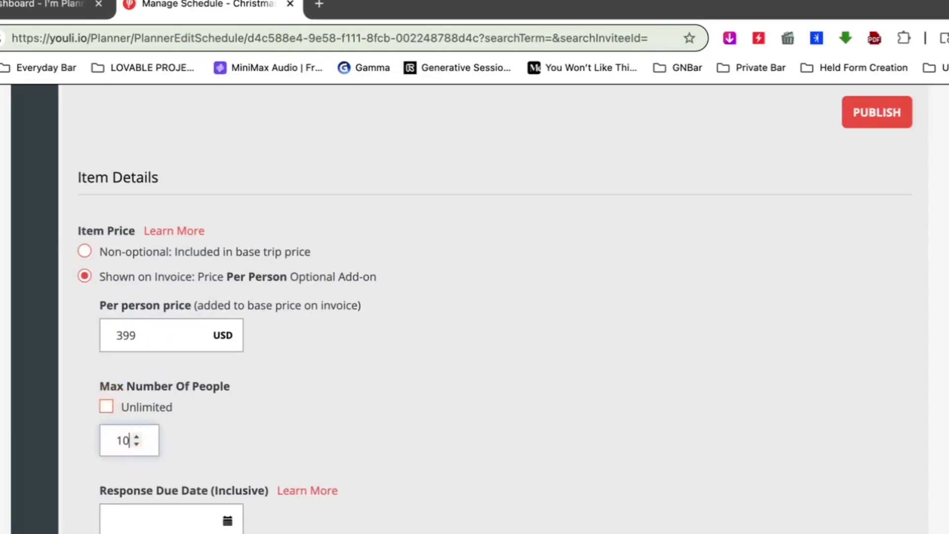
pyautogui.click(225, 524)
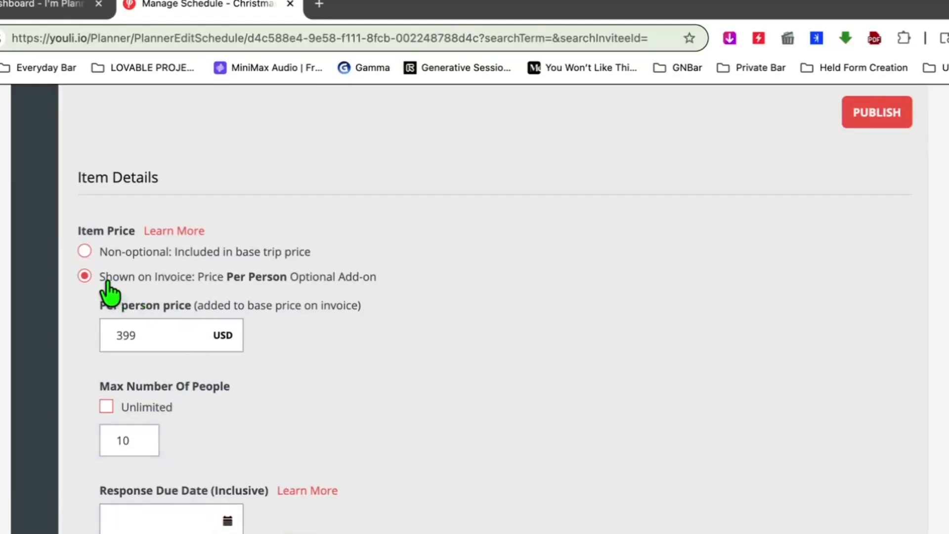
pyautogui.click(84, 252)
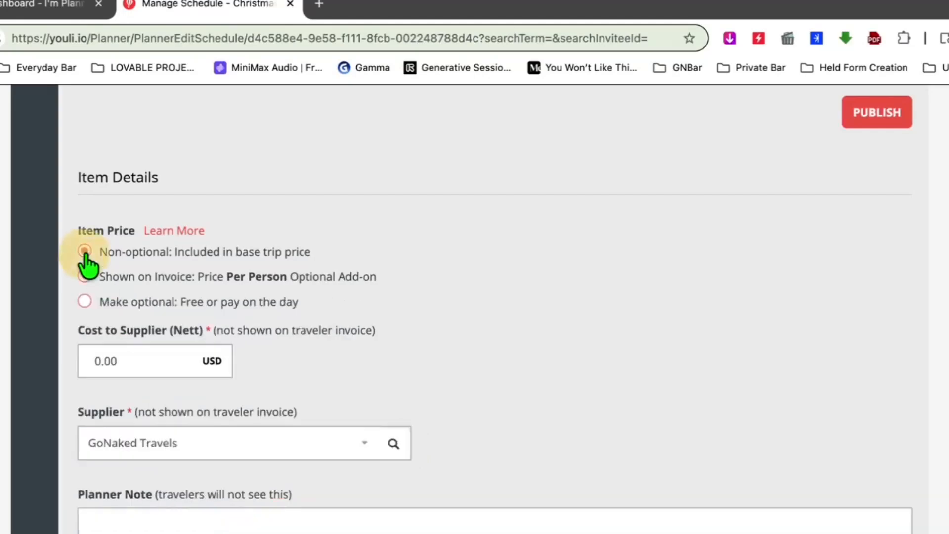
# Paste the Christmas market text into the item's description and delete its heading "What, exactly, is a Christmas market?".
pyautogui.scroll(-1, 517, 307)
pyautogui.scroll(-2, 523, 316)
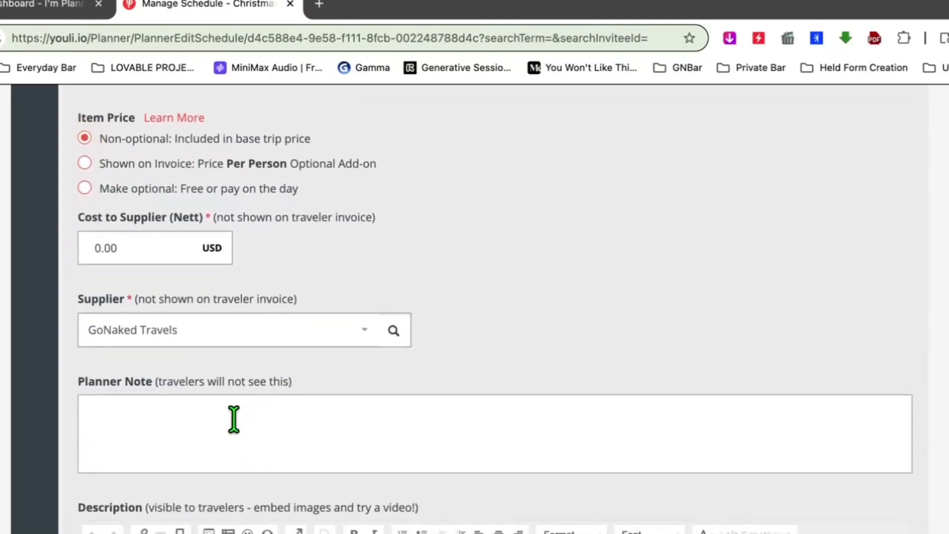
pyautogui.click(502, 418)
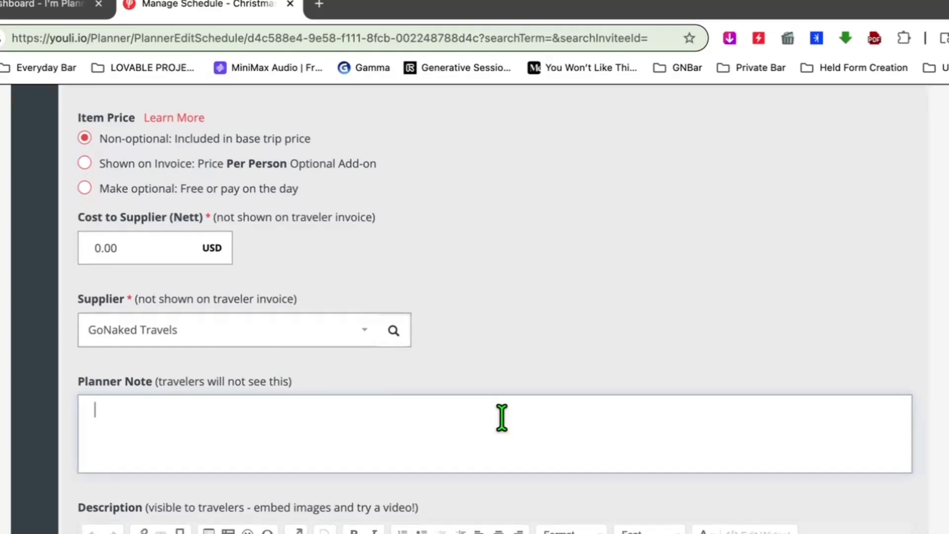
pyautogui.click(502, 418)
pyautogui.scroll(-4, 429, 267)
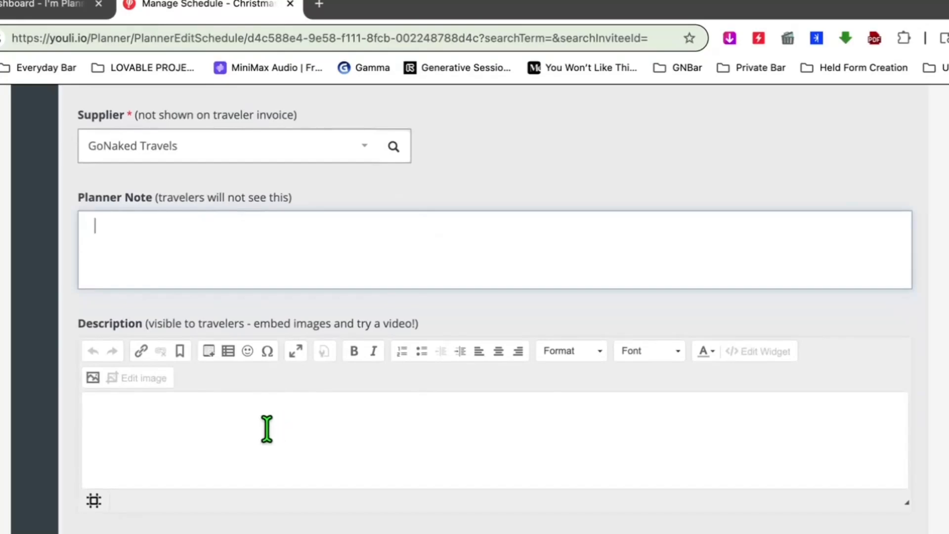
pyautogui.click(1, 416)
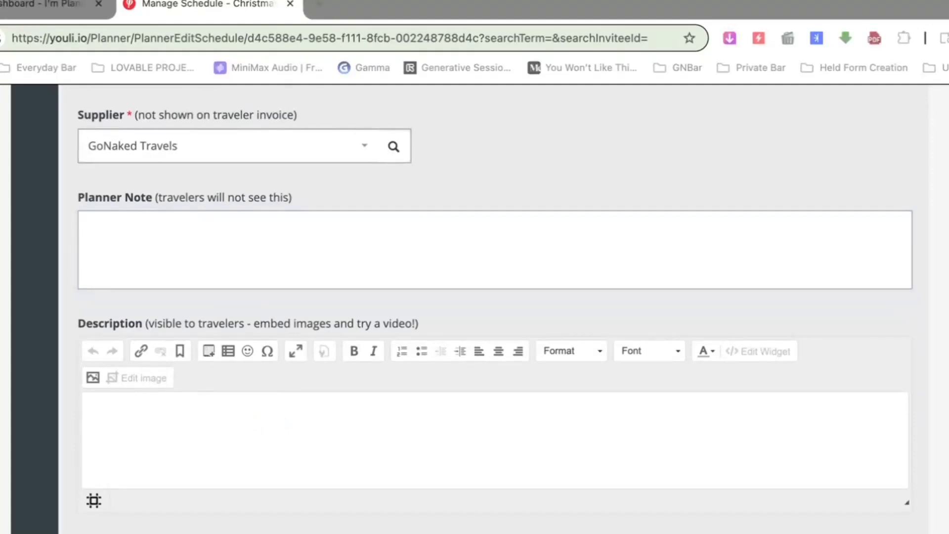
pyautogui.click(195, 415)
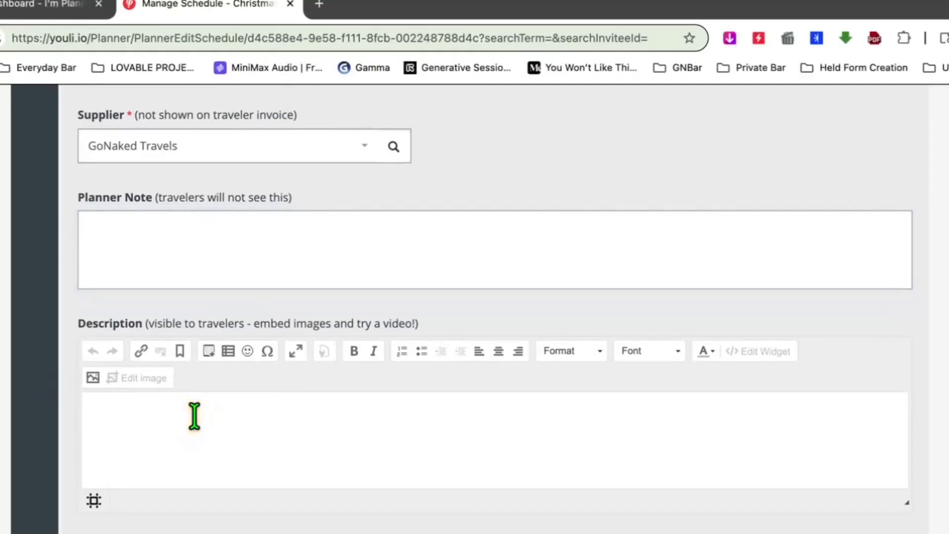
pyautogui.press('super+v')
pyautogui.scroll(5, 193, 417)
pyautogui.moveTo(276, 409); pyautogui.dragTo(78, 396)
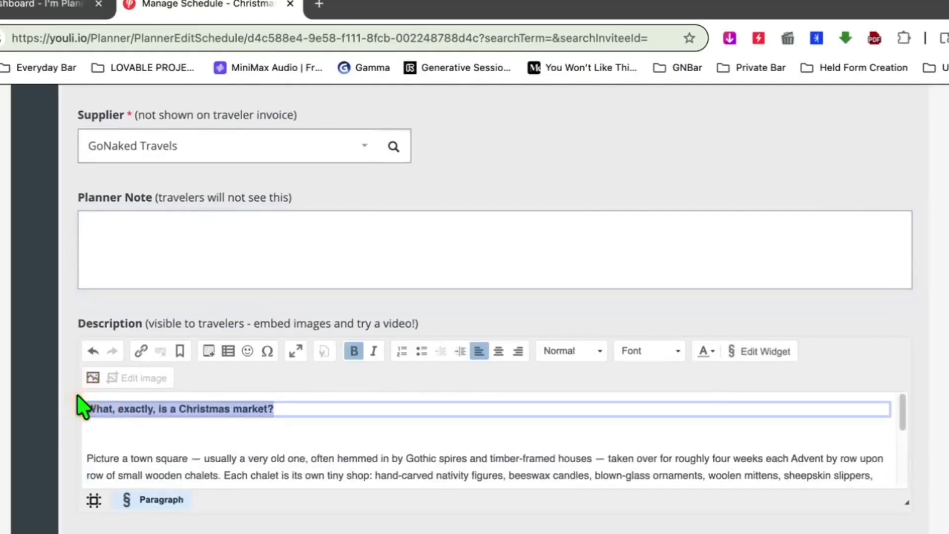
pyautogui.press('BackSpace')
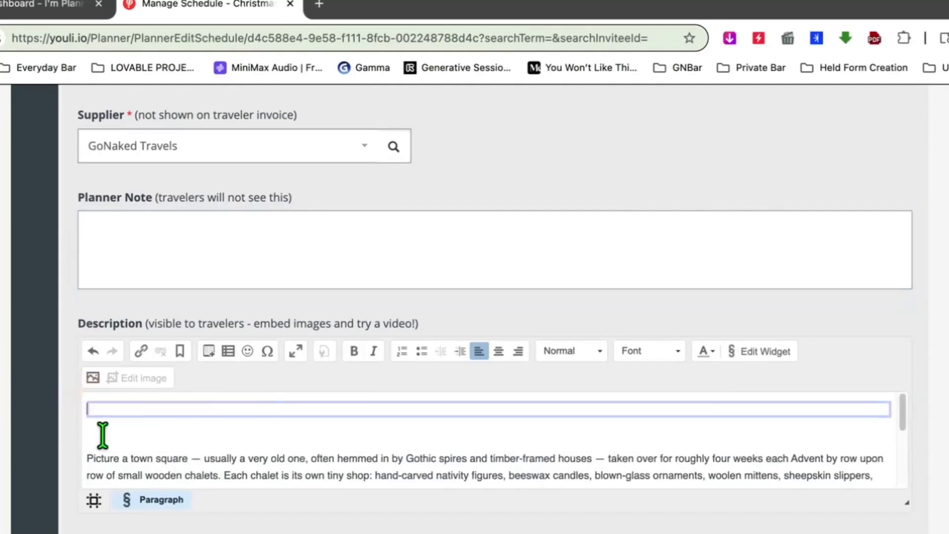
# Remove the blank lines above the description text and bold the opening words of both paragraphs, through "dates to the 1500s." in the second.
pyautogui.click(89, 455)
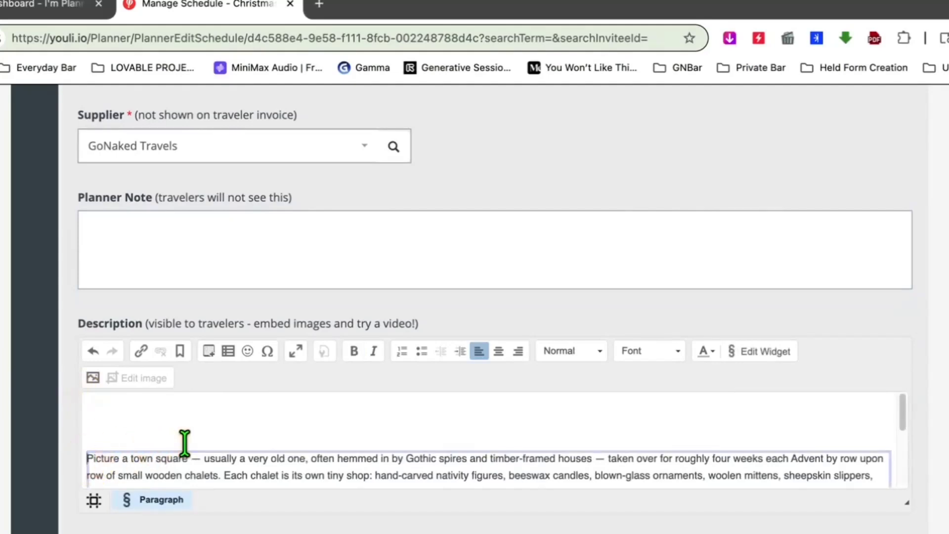
pyautogui.scroll(-1, 184, 442)
pyautogui.scroll(-1, 578, 414)
pyautogui.moveTo(87, 454); pyautogui.dragTo(680, 452)
pyautogui.click(354, 351)
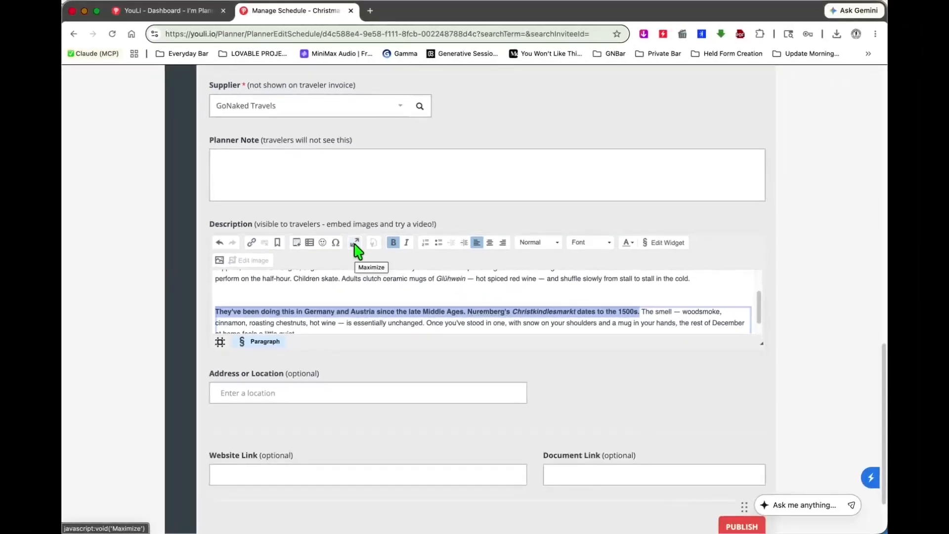
# Review the description in the maximized editor, accept it, and publish the highlight item.
pyautogui.click(355, 243)
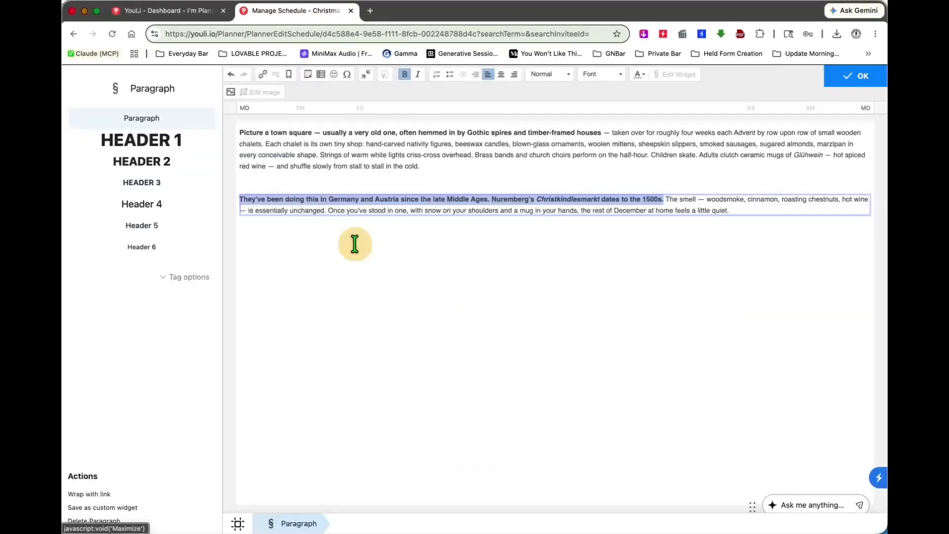
pyautogui.click(368, 236)
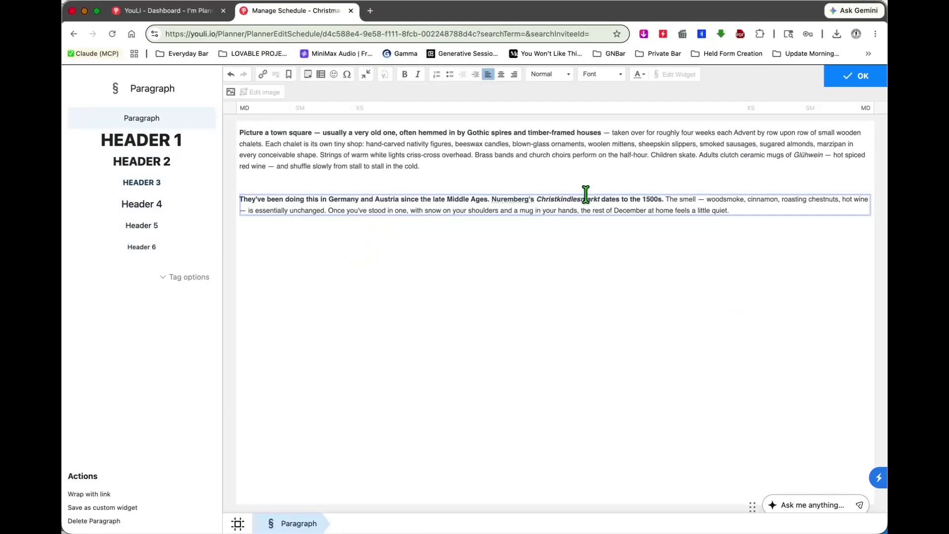
pyautogui.click(868, 79)
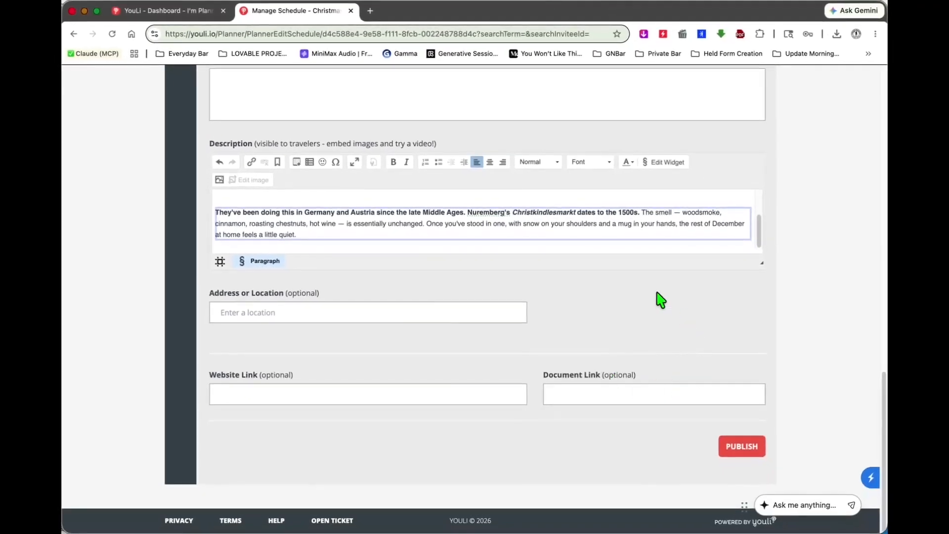
pyautogui.click(738, 448)
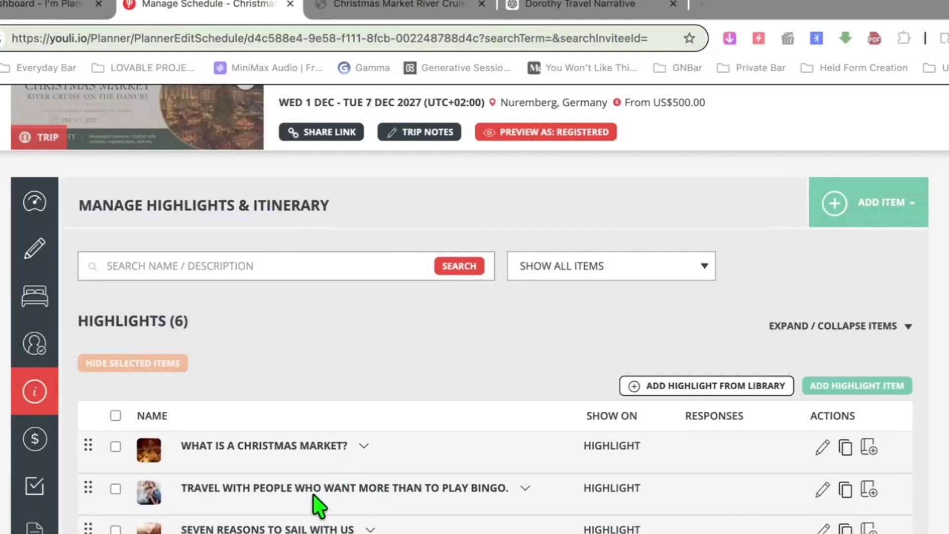
# View the options for adding the "Travel with people who want more than to play bingo." highlight to the content library, and close them.
pyautogui.click(872, 490)
pyautogui.click(871, 489)
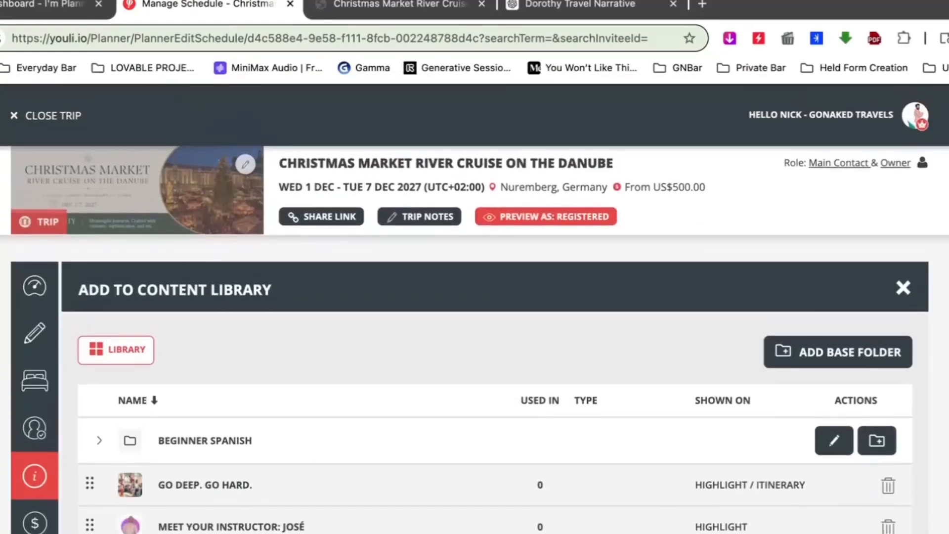
pyautogui.click(903, 288)
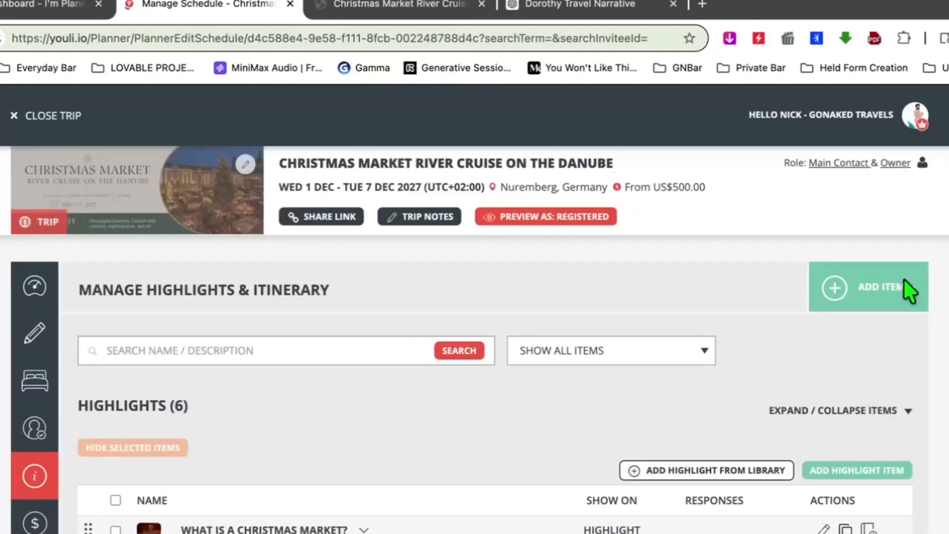
# Look through the content library items available for adding as trip highlights.
pyautogui.scroll(-4, 923, 346)
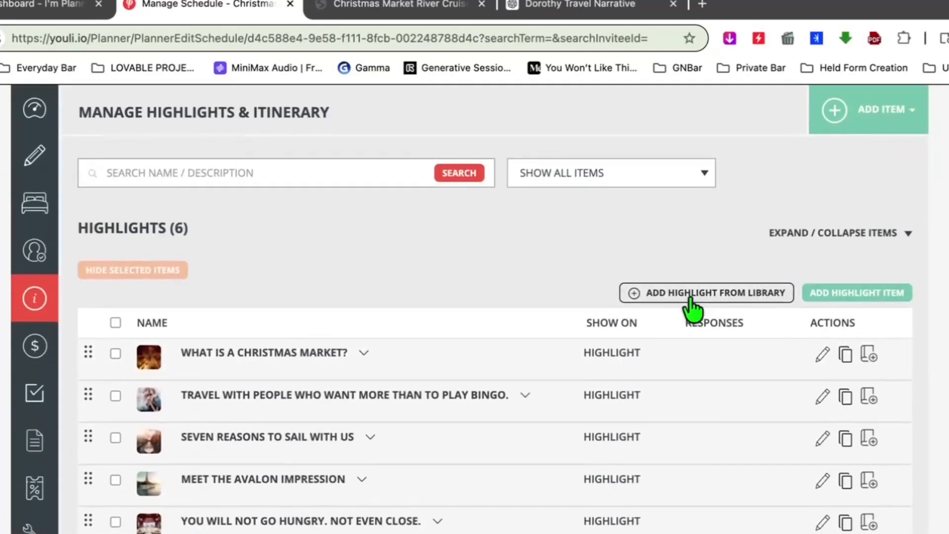
pyautogui.click(688, 295)
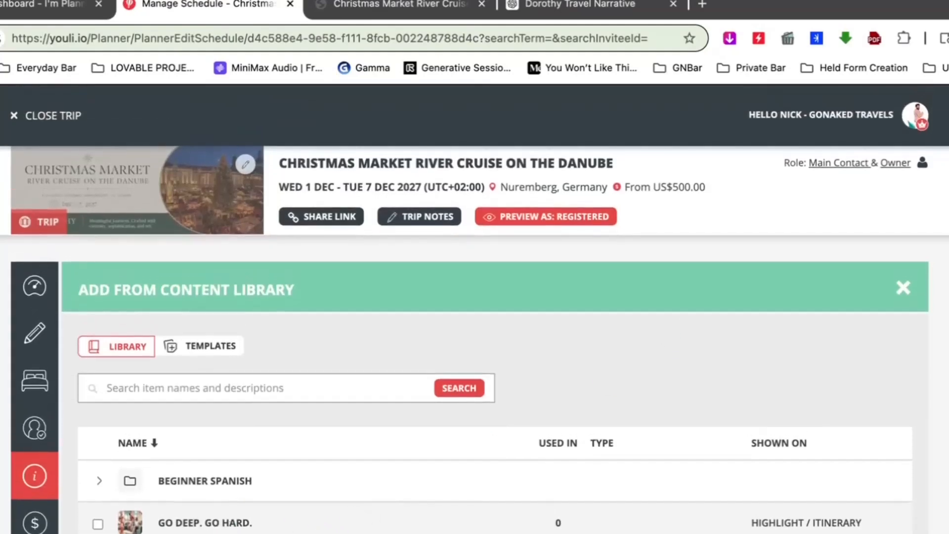
pyautogui.scroll(-3, 474, 310)
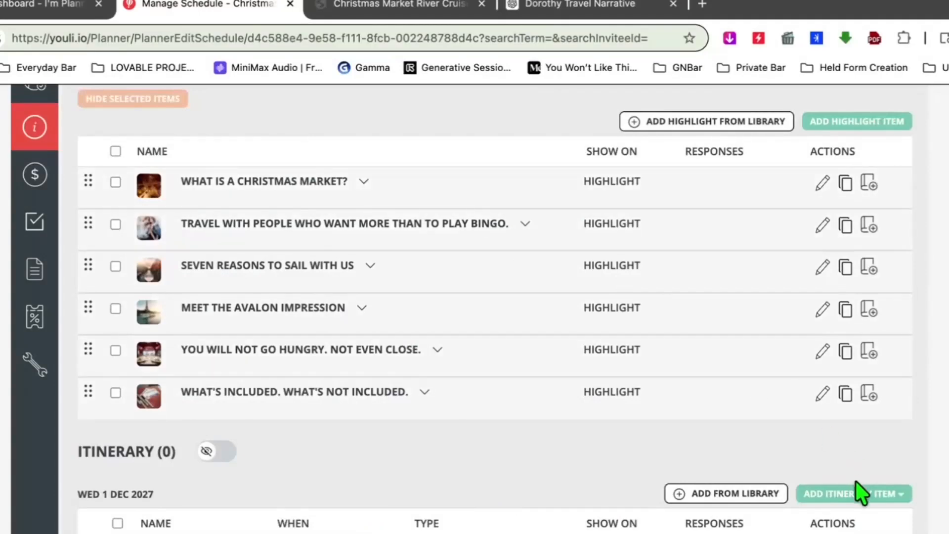
# Start an itinerary item for 1 Dec 2027, turn off its full-day setting, and review its visibility and item details.
pyautogui.click(857, 493)
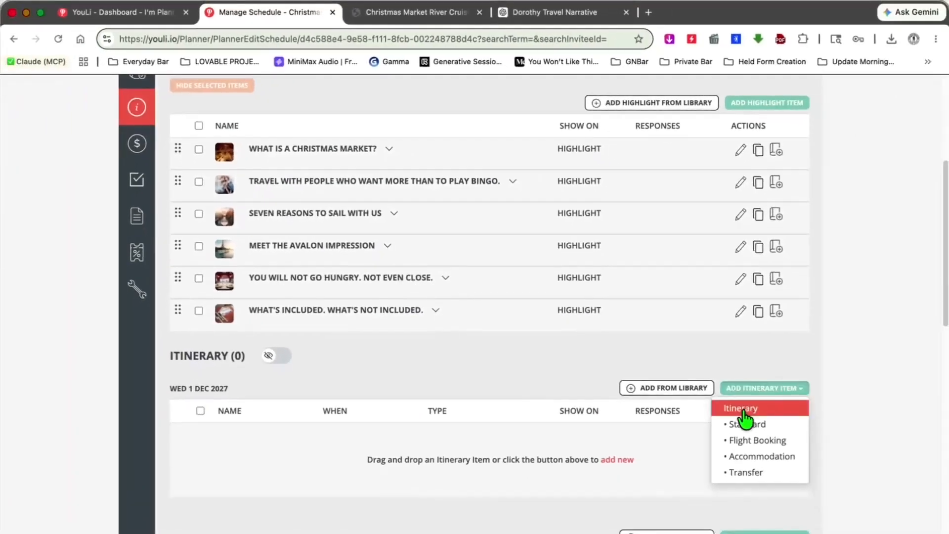
pyautogui.click(743, 413)
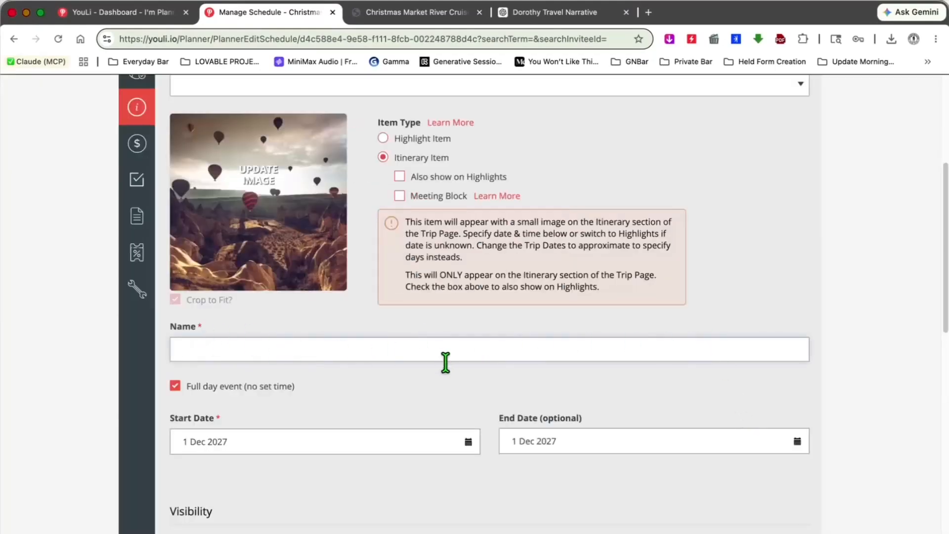
pyautogui.click(290, 444)
pyautogui.click(615, 444)
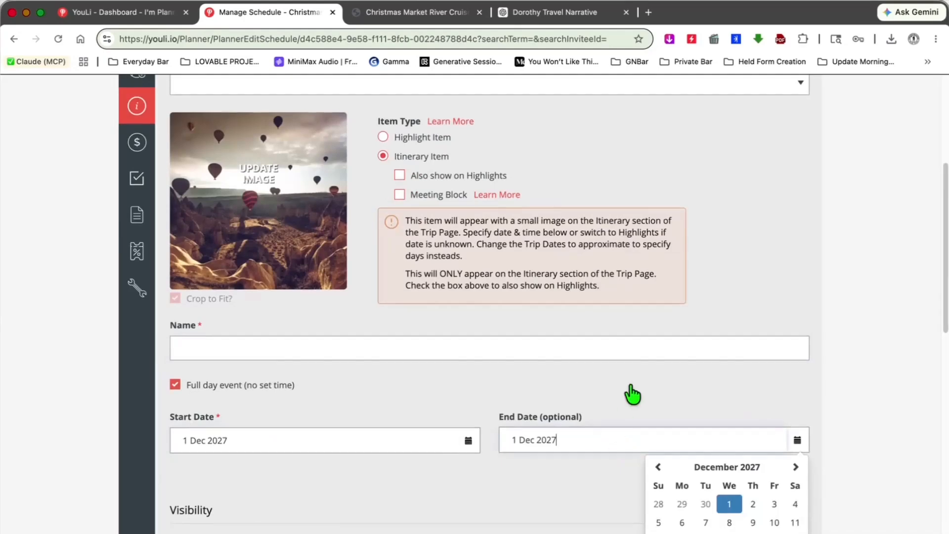
pyautogui.scroll(-3, 631, 394)
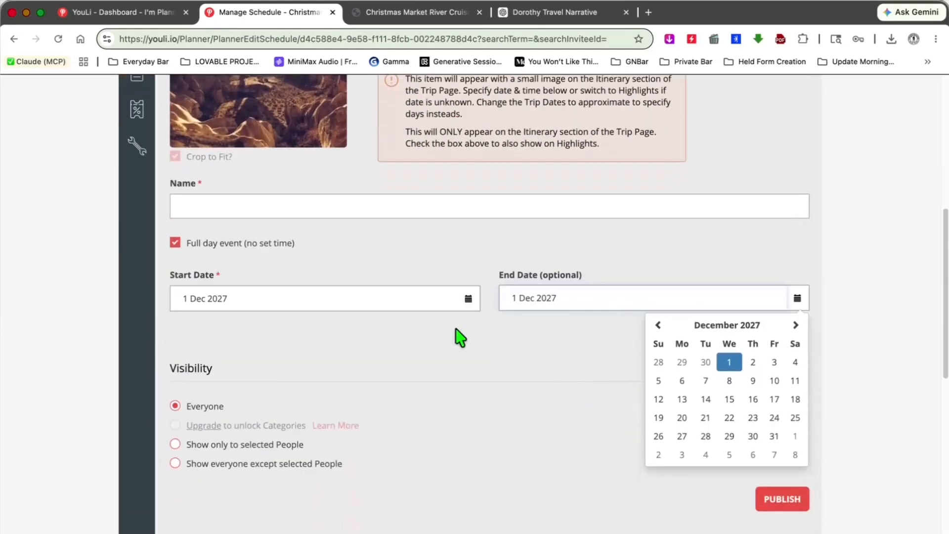
pyautogui.click(176, 244)
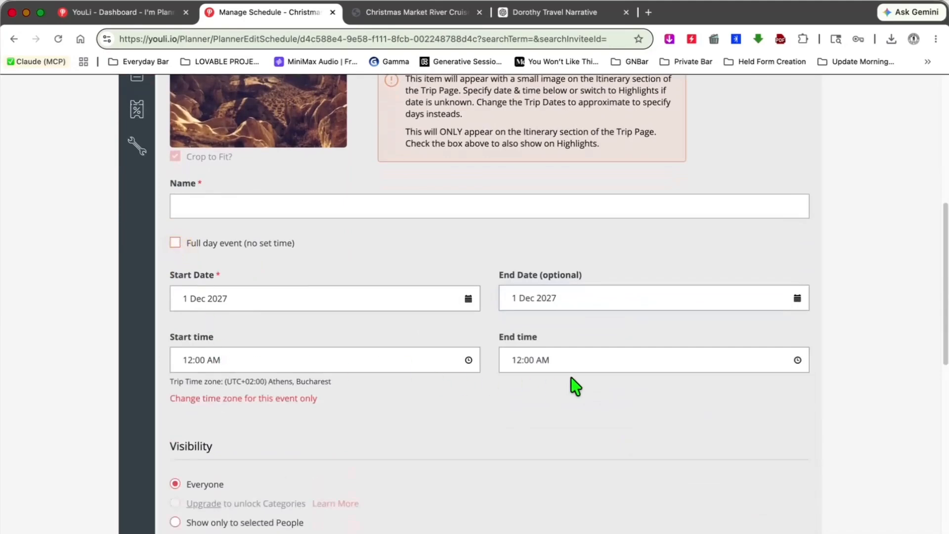
pyautogui.scroll(-5, 575, 385)
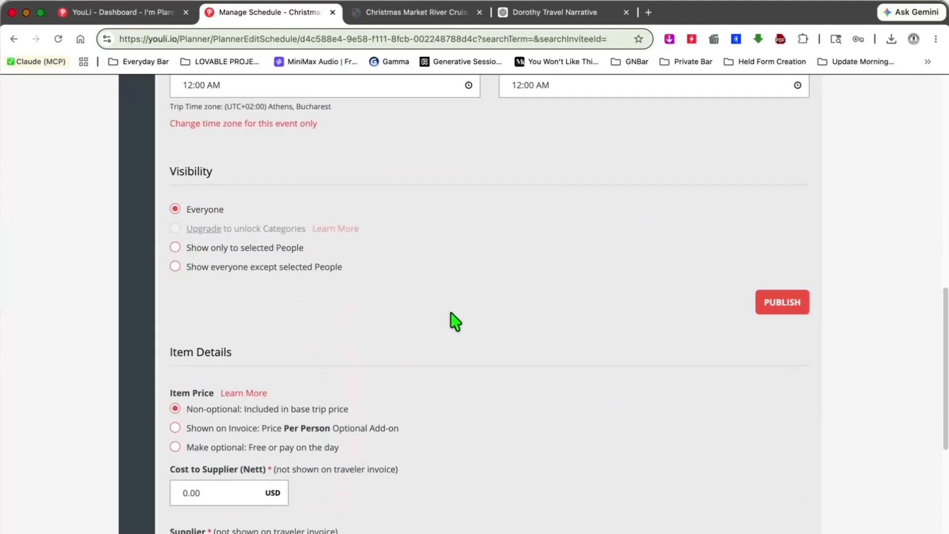
pyautogui.scroll(-9, 451, 318)
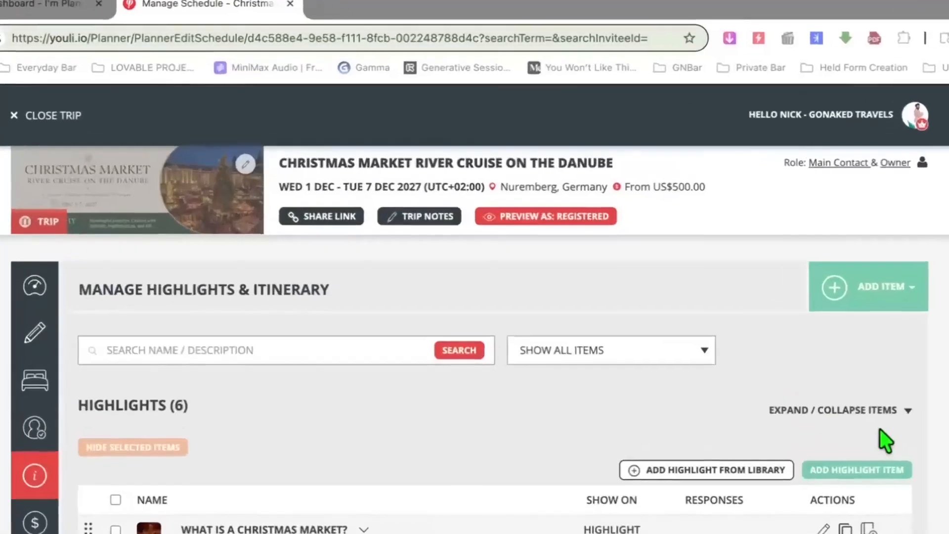
# Examine the trip's day-by-day itinerary items in the highlights and itinerary list.
pyautogui.scroll(-10, 880, 435)
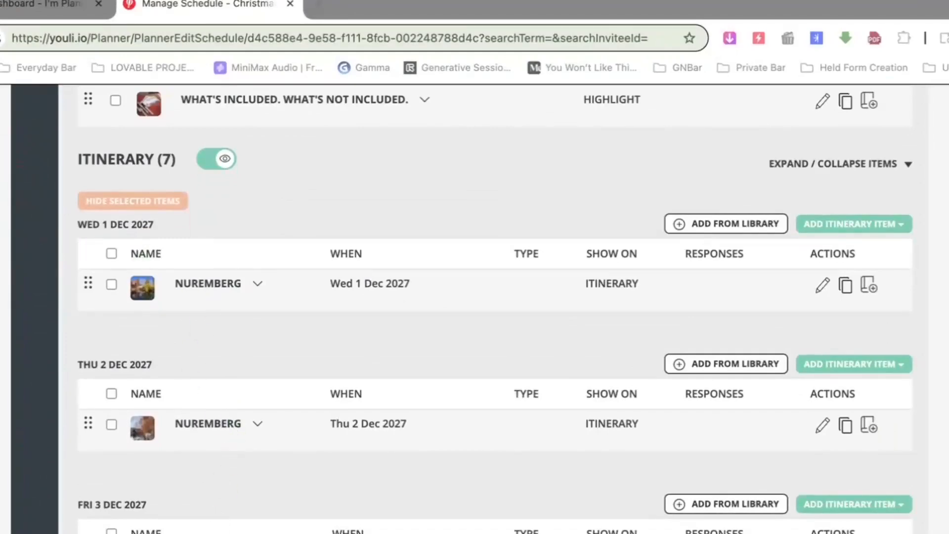
# Preview the trip page as a registered traveler and look through its banner, introduction and highlight cards.
pyautogui.scroll(-4, 494, 306)
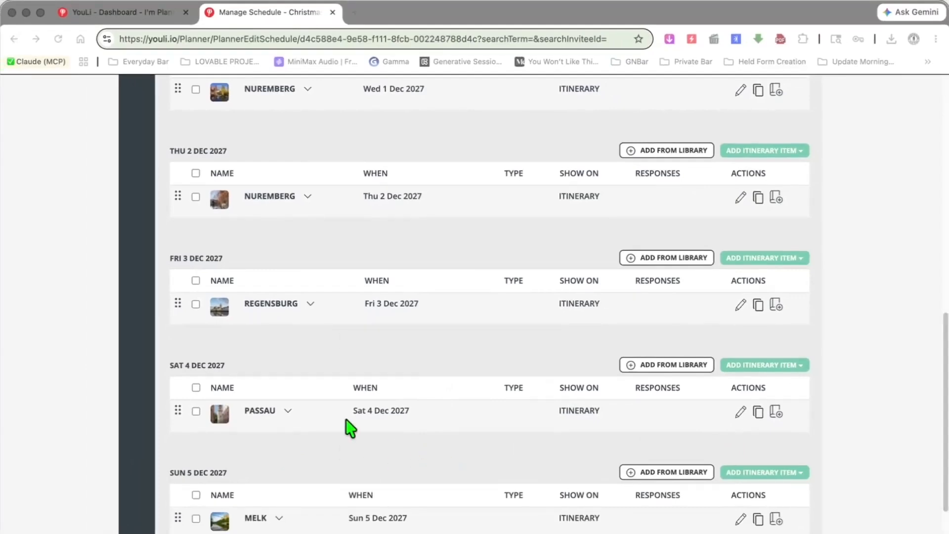
pyautogui.scroll(-5, 293, 484)
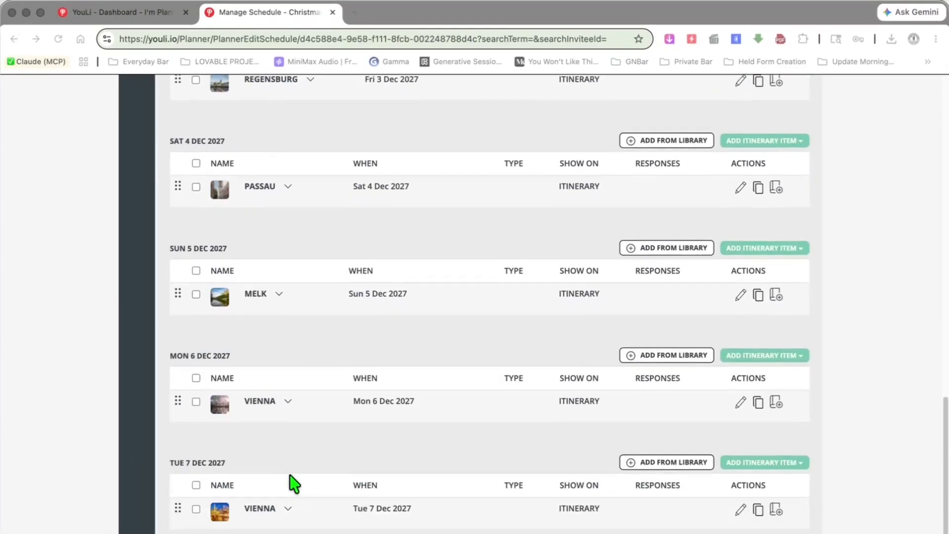
pyautogui.scroll(10, 291, 483)
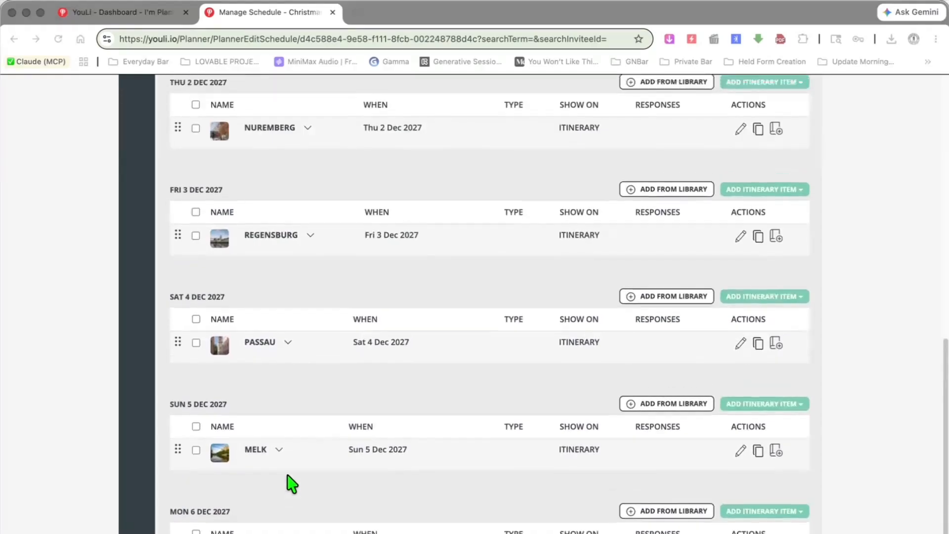
pyautogui.scroll(7, 291, 484)
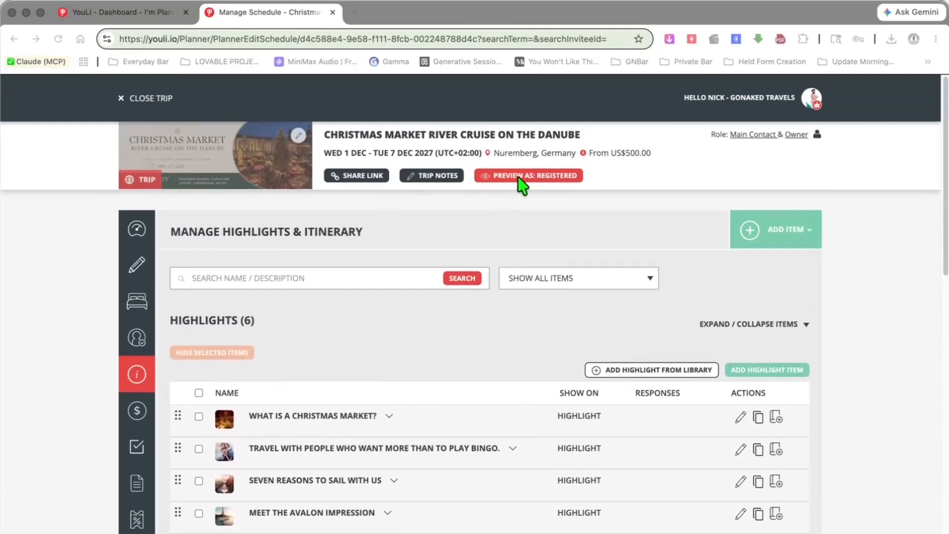
pyautogui.click(521, 186)
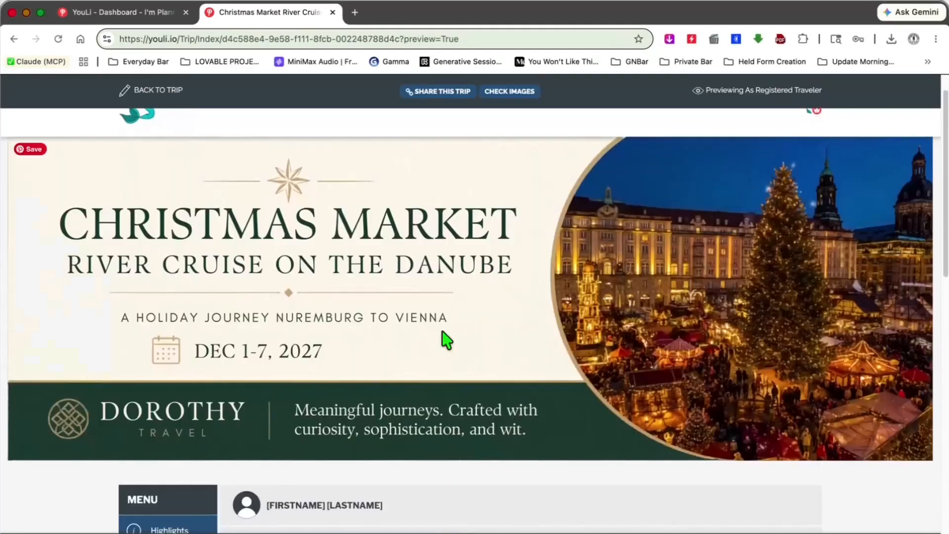
pyautogui.scroll(-7, 470, 314)
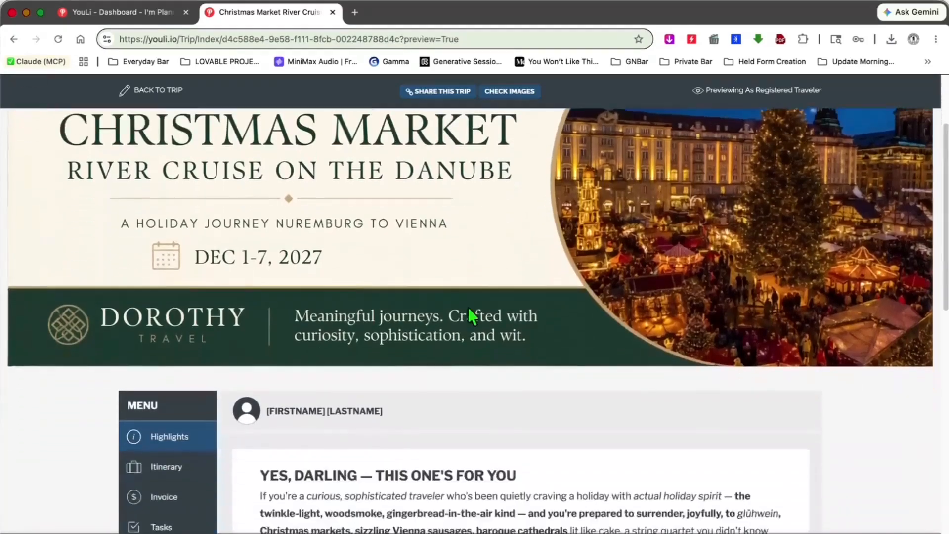
pyautogui.scroll(-5, 563, 272)
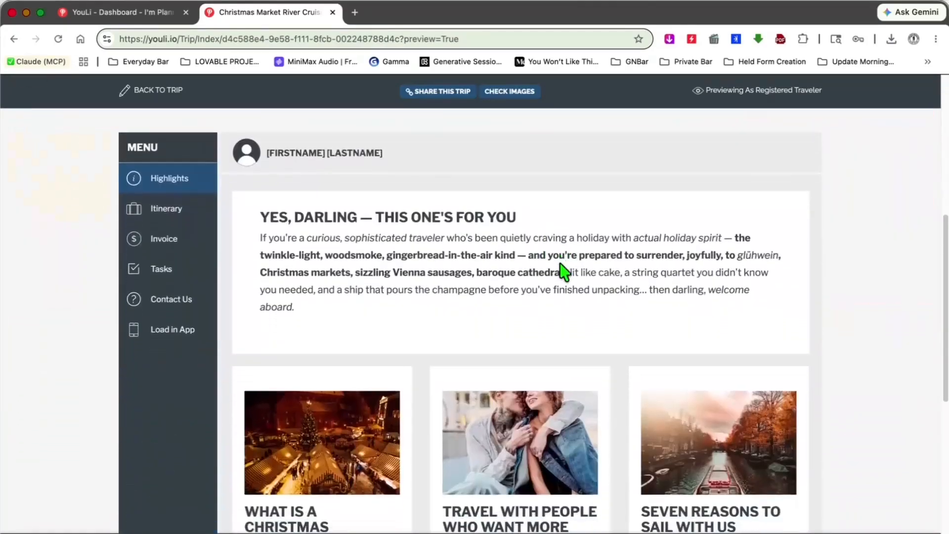
pyautogui.scroll(-2, 561, 268)
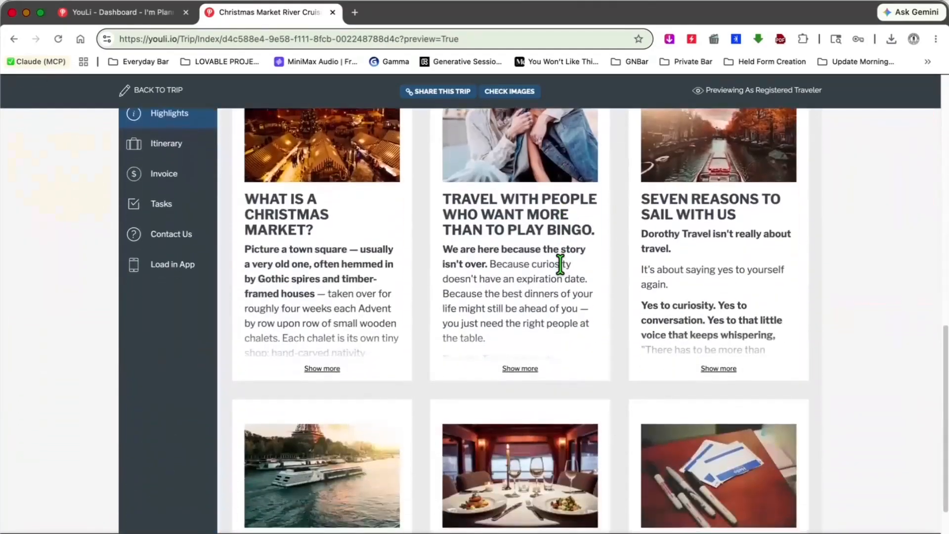
pyautogui.scroll(-5, 560, 264)
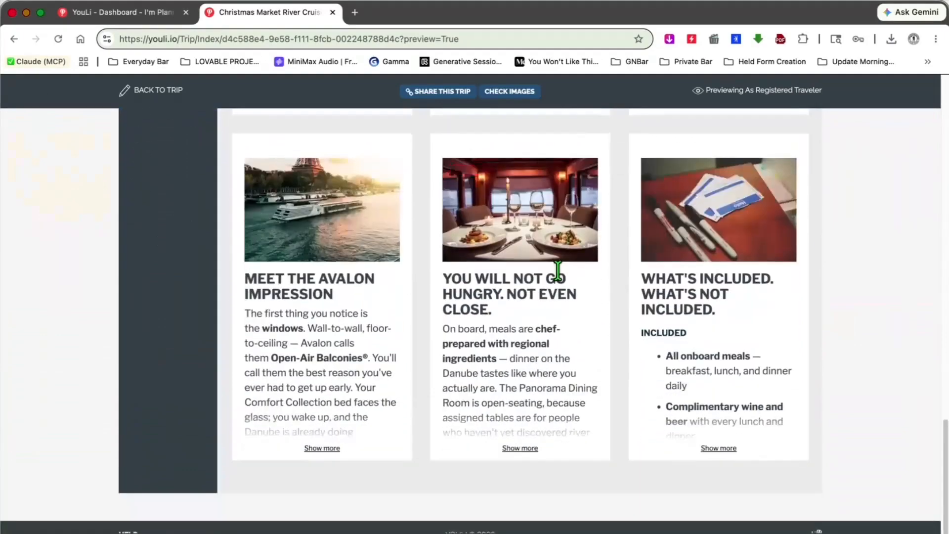
pyautogui.scroll(8, 557, 271)
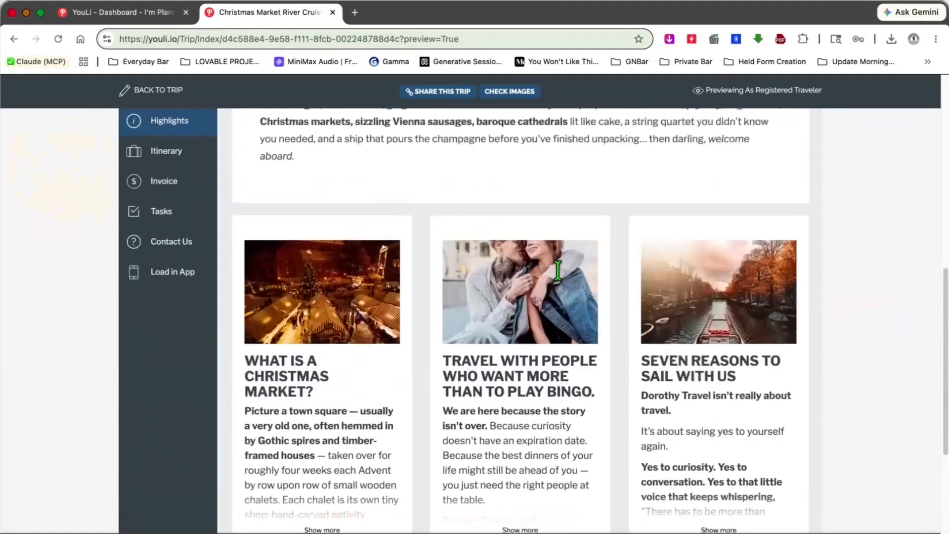
# View the "What is a Christmas Market?" highlight in full and browse forward through the highlights that follow it.
pyautogui.click(372, 283)
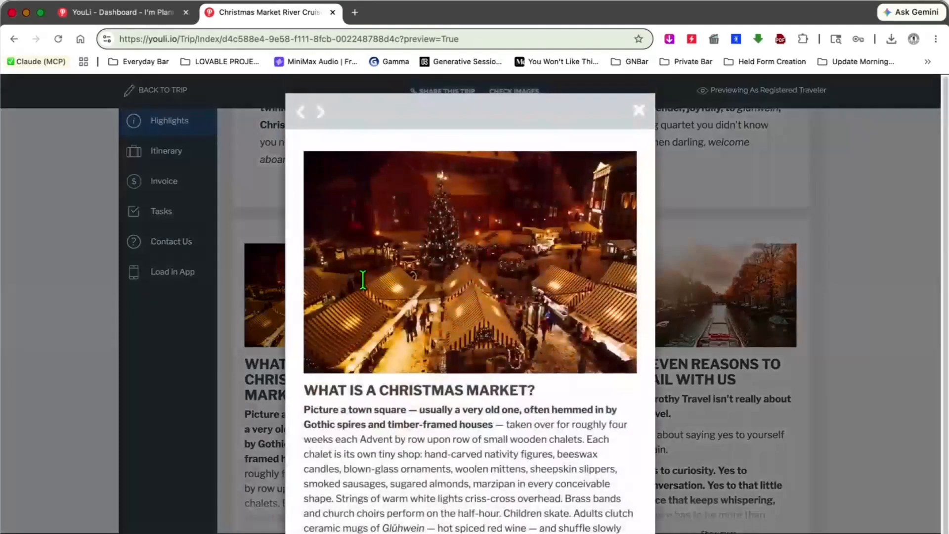
pyautogui.scroll(-2, 470, 306)
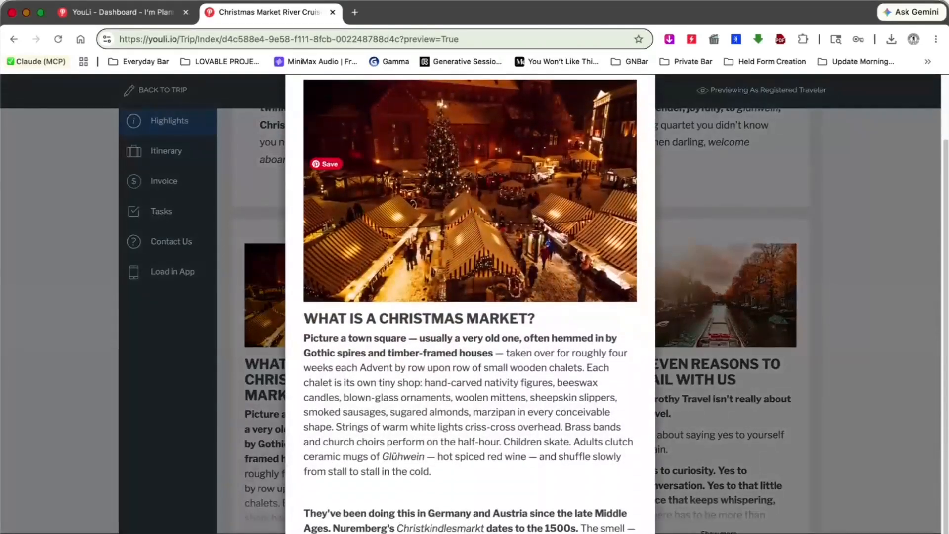
pyautogui.scroll(2, 291, 153)
pyautogui.click(325, 118)
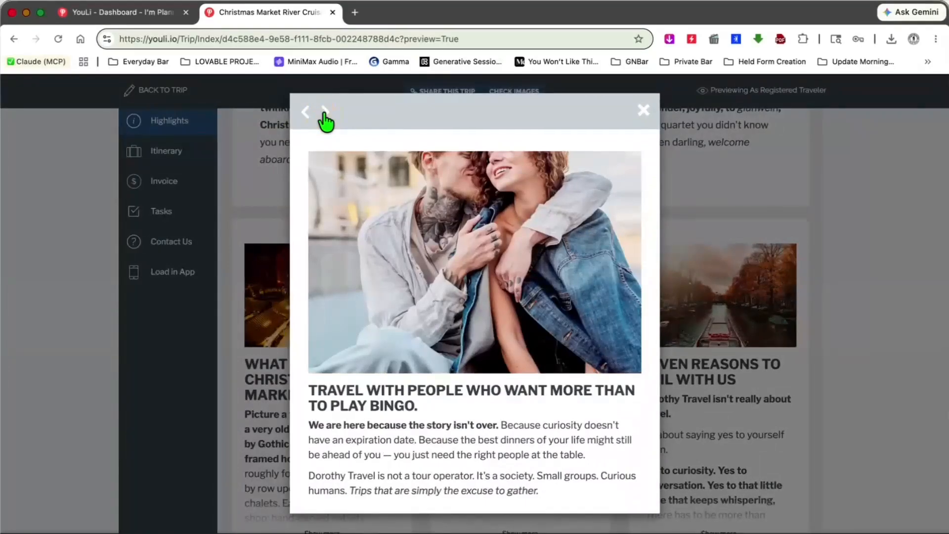
pyautogui.click(325, 116)
# Look through the previewed page's day-by-day itinerary and show the add-to-calendar options for Vienna on 6 Dec 2027.
pyautogui.scroll(3, 470, 188)
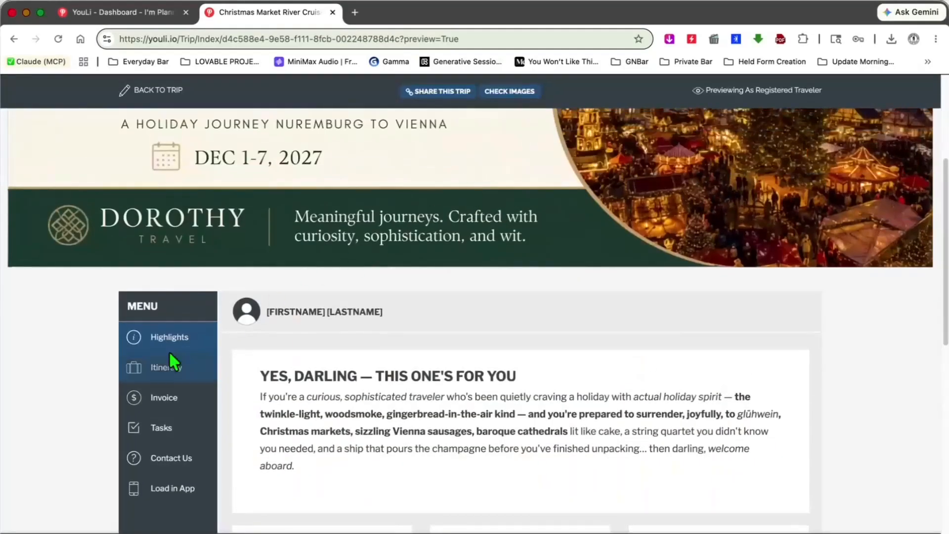
pyautogui.click(167, 369)
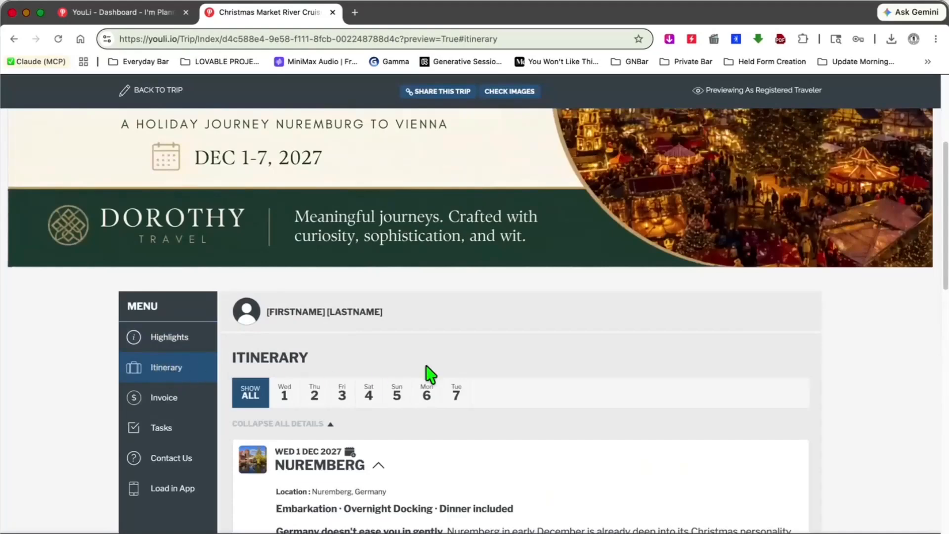
pyautogui.scroll(-3, 544, 354)
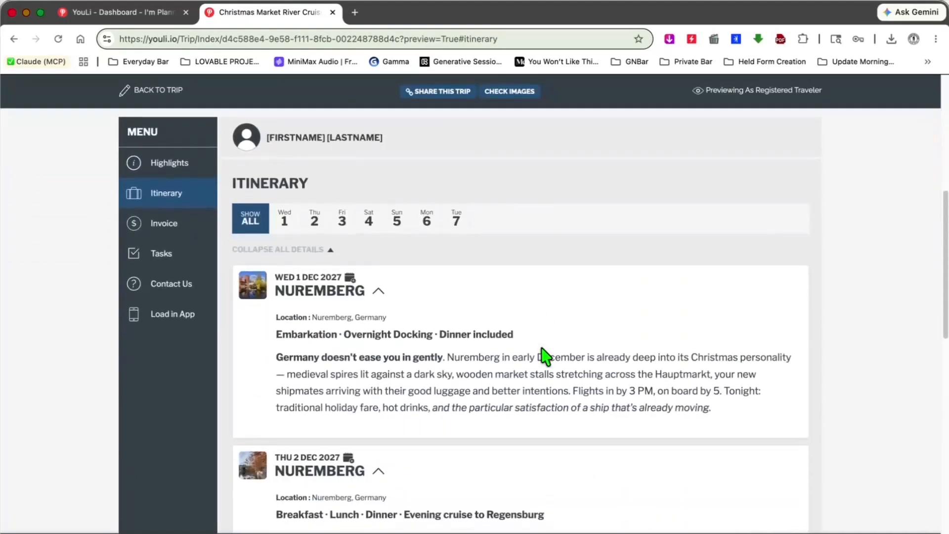
pyautogui.scroll(-5, 545, 356)
pyautogui.scroll(-5, 545, 356)
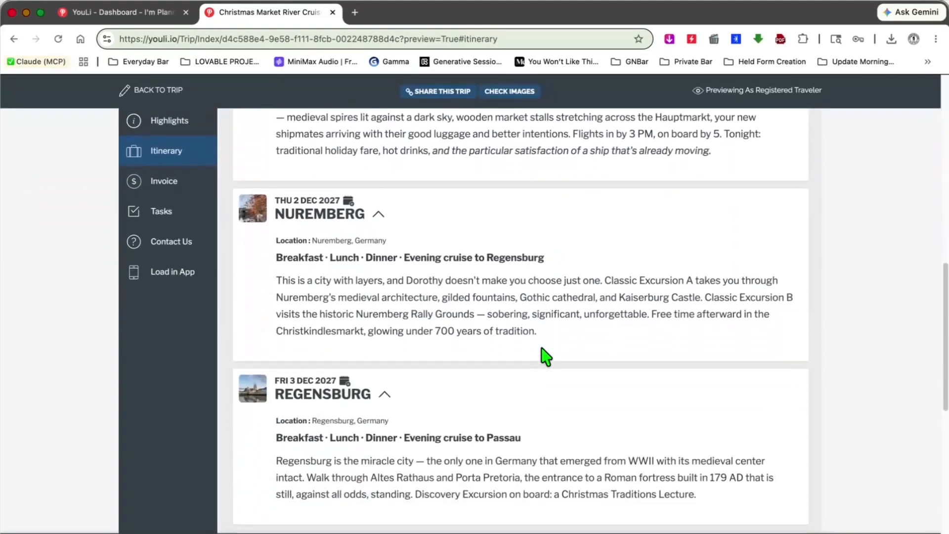
pyautogui.scroll(-9, 546, 356)
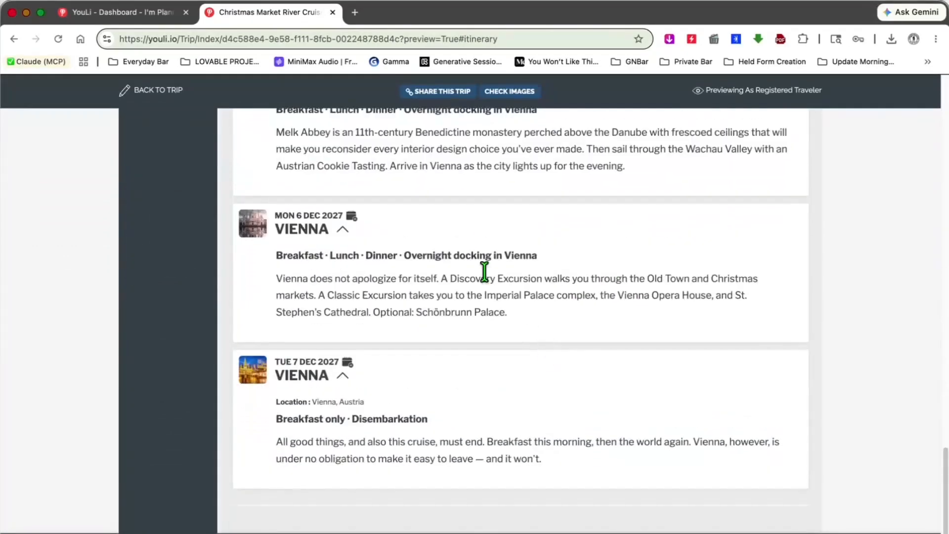
pyautogui.click(351, 218)
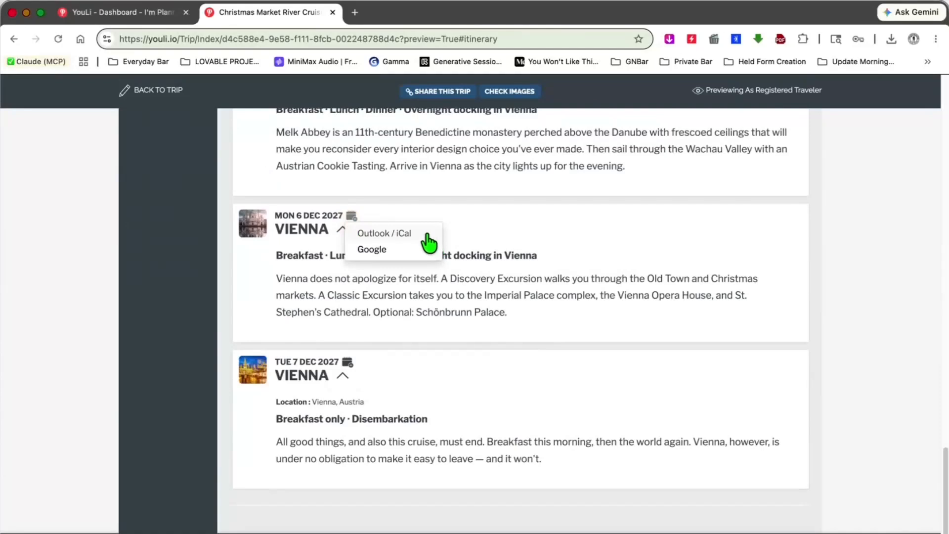
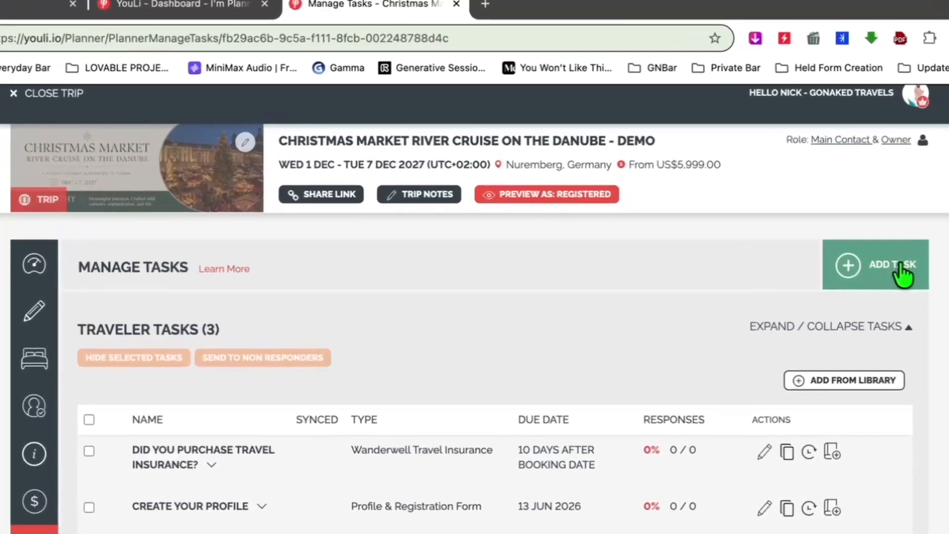
# Start a new traveler task named "Release of Liability Form", leaving its instructions empty.
pyautogui.click(902, 273)
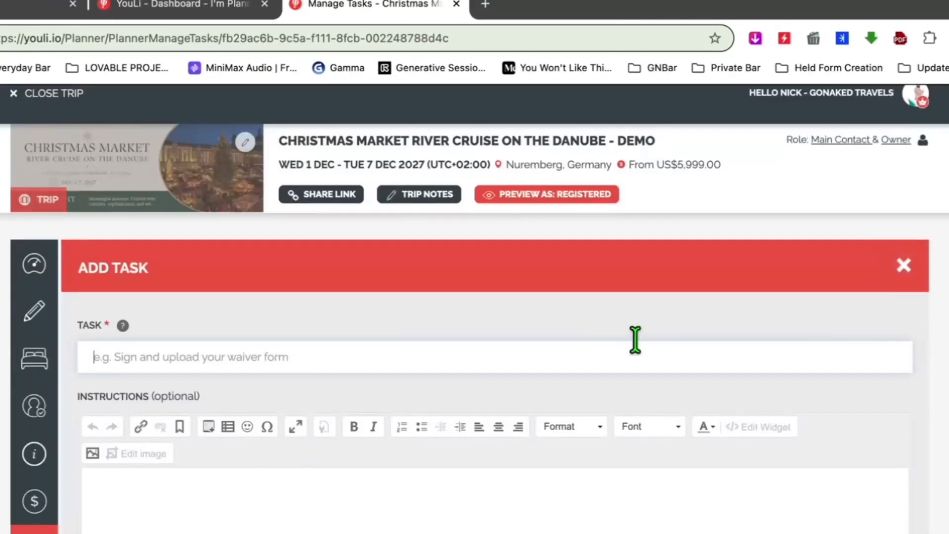
pyautogui.write('Release o')
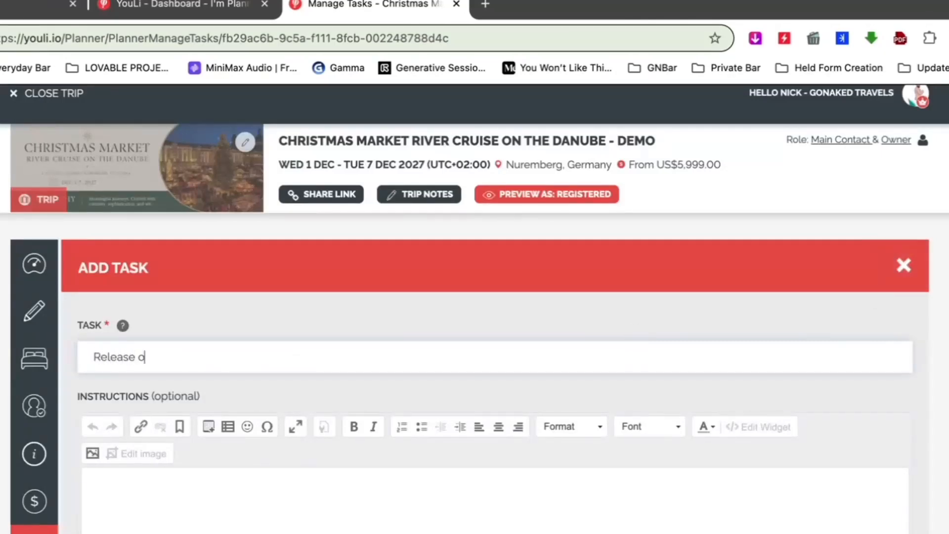
pyautogui.write('f Liability Form')
pyautogui.click(517, 527)
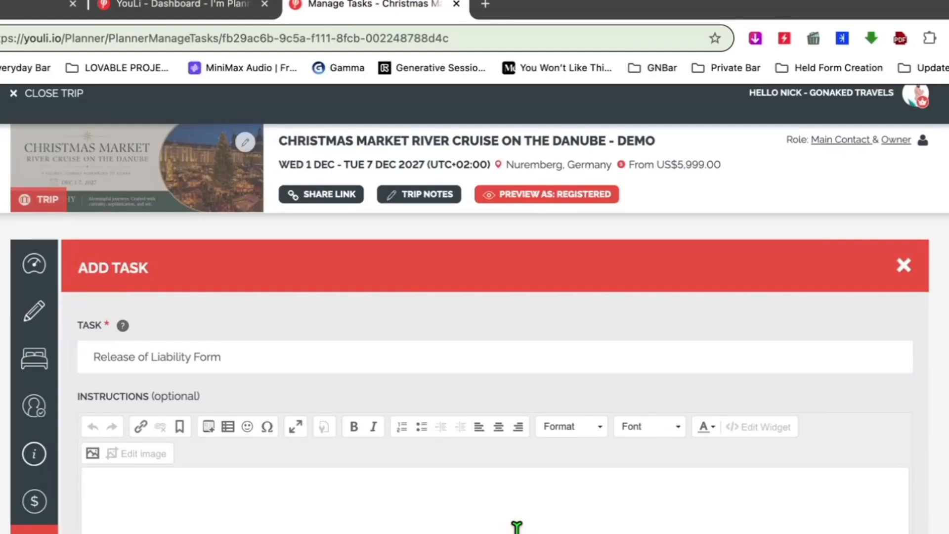
# Try a specific due date of 30 May 2026 for the task, switch to a relative due date, and switch back.
pyautogui.scroll(-6, 516, 526)
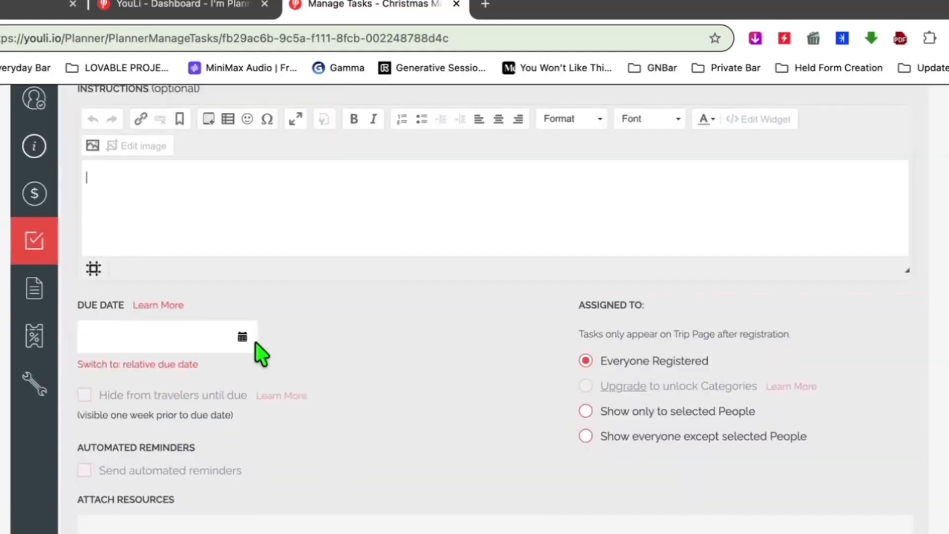
pyautogui.click(242, 337)
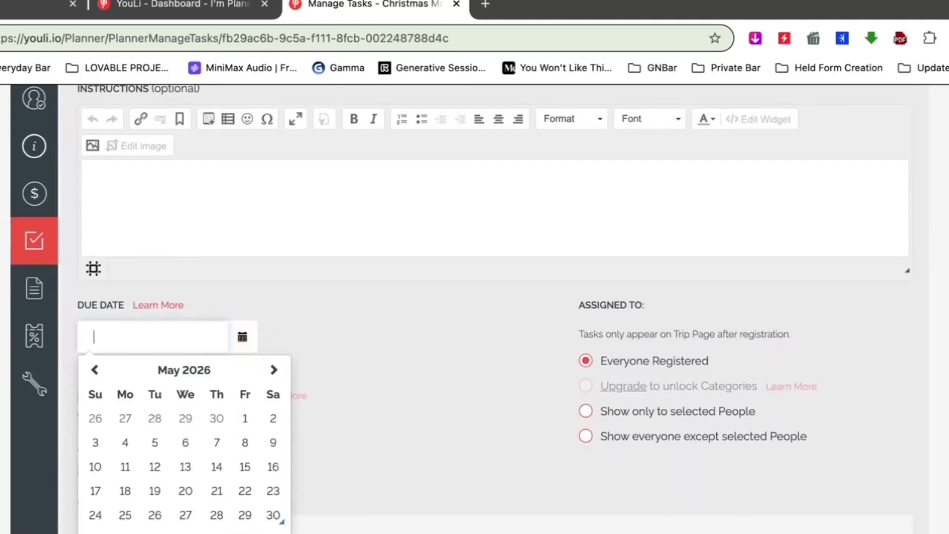
pyautogui.click(274, 515)
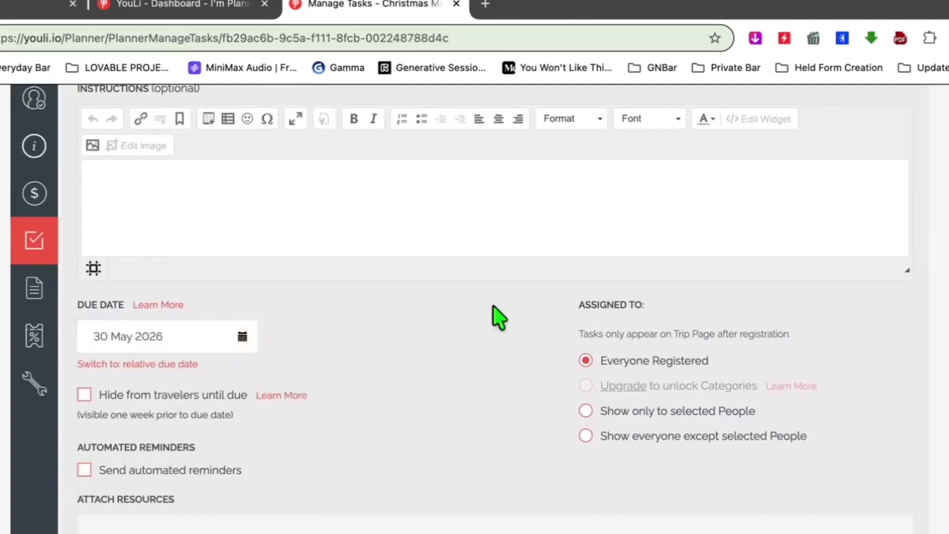
pyautogui.click(177, 366)
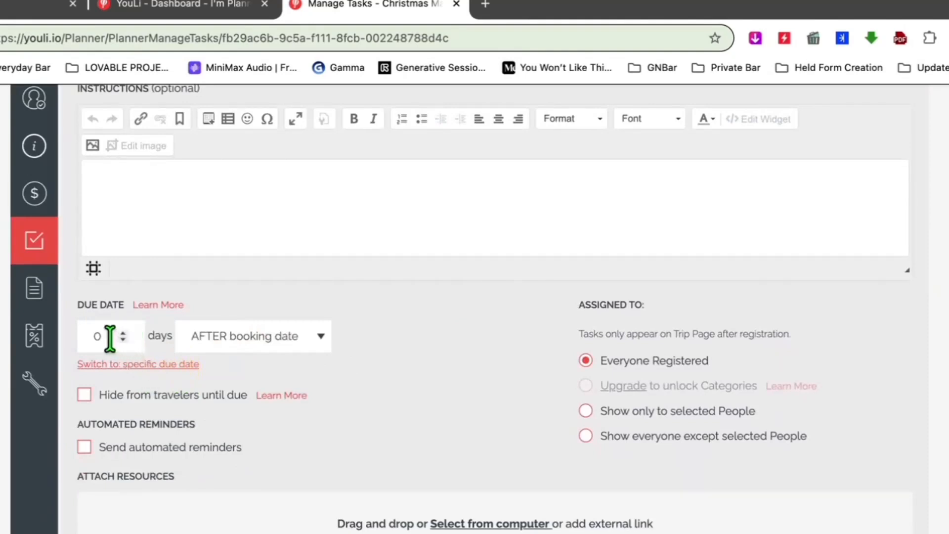
pyautogui.click(119, 366)
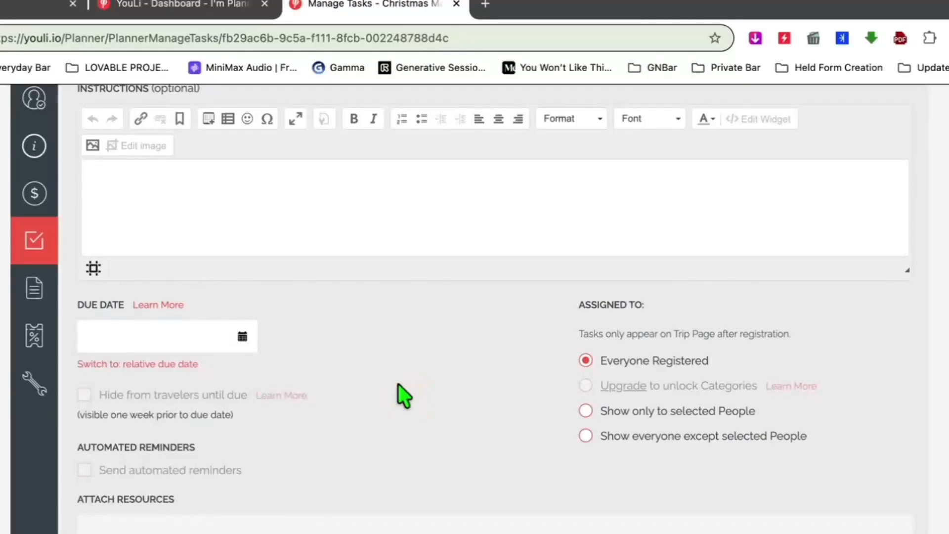
# Try a due date of 31 May 2026 for the task with automated reminders turned on.
pyautogui.scroll(-5, 398, 395)
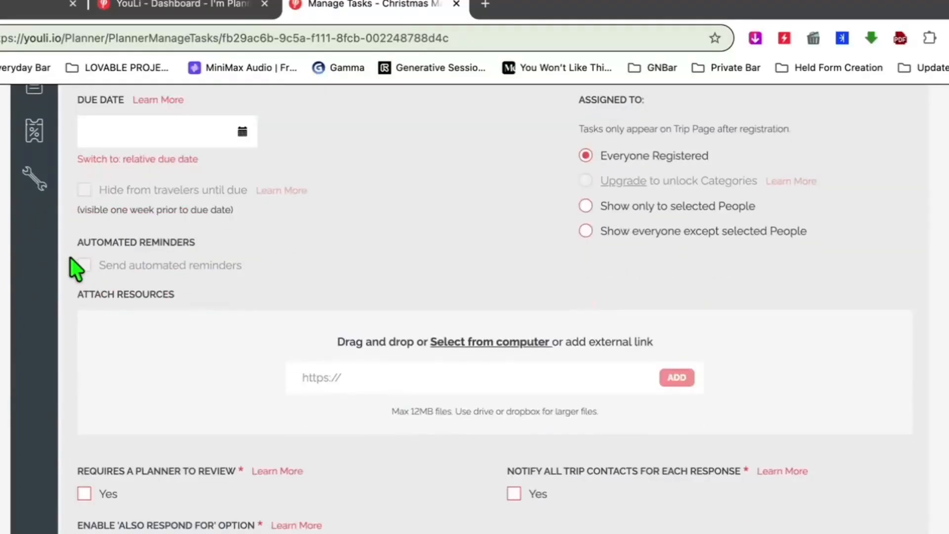
pyautogui.click(87, 277)
pyautogui.click(242, 135)
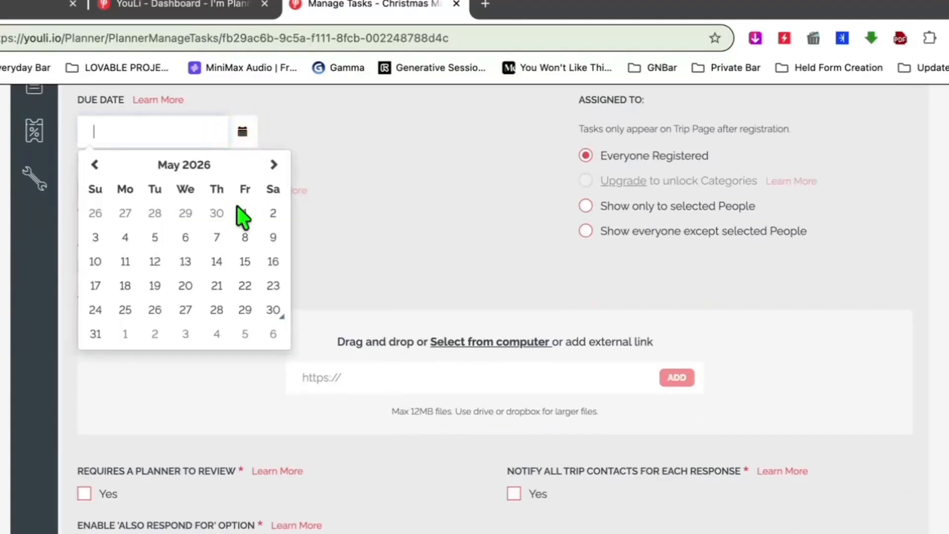
pyautogui.click(96, 334)
pyautogui.click(84, 265)
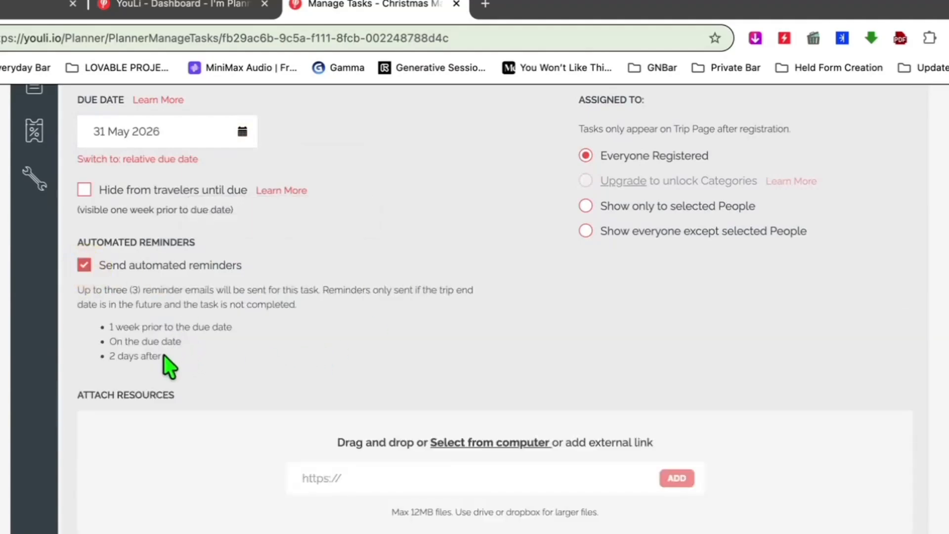
# Turn off the task's automated reminders and clear its due date.
pyautogui.click(149, 265)
pyautogui.click(191, 131)
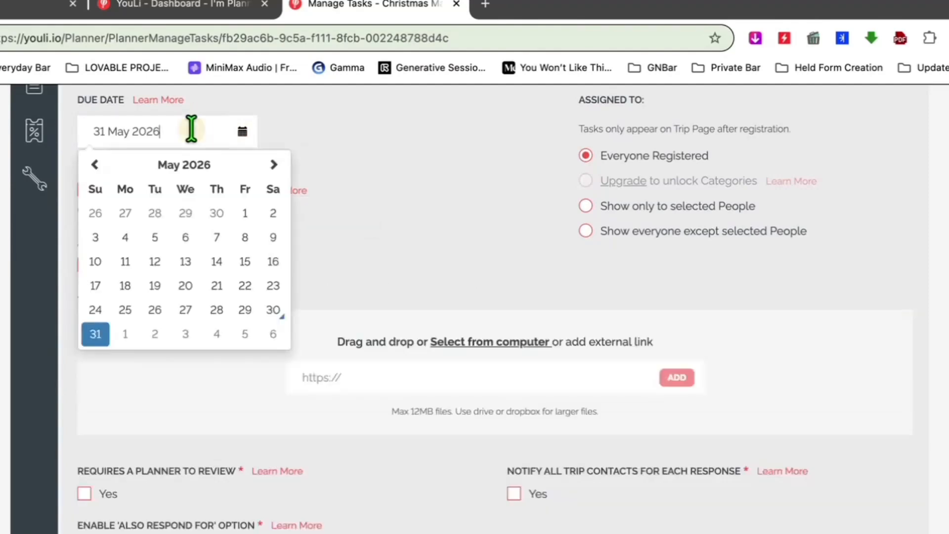
pyautogui.moveTo(191, 131); pyautogui.dragTo(78, 121)
pyautogui.press('BackSpace')
pyautogui.click(453, 219)
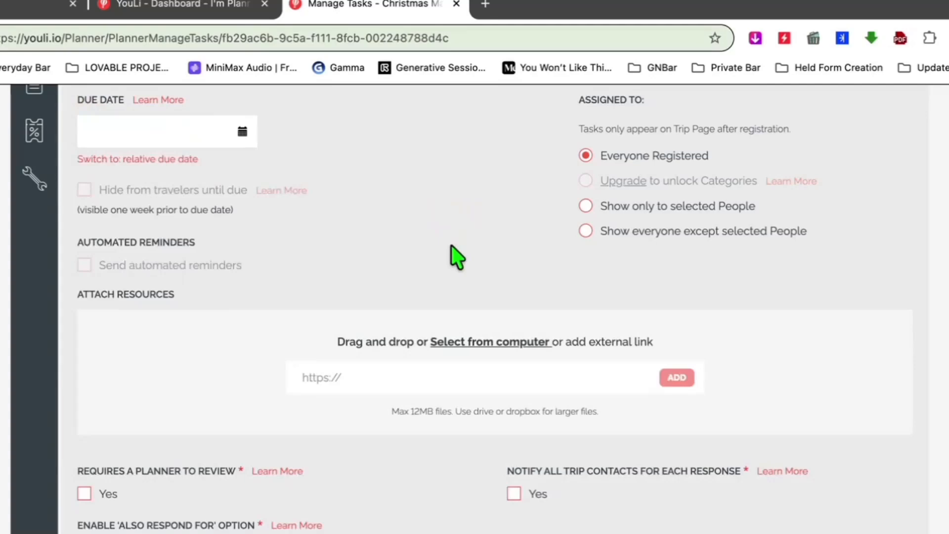
# Set the task's required response type to Custom form (build your own).
pyautogui.scroll(-5, 457, 257)
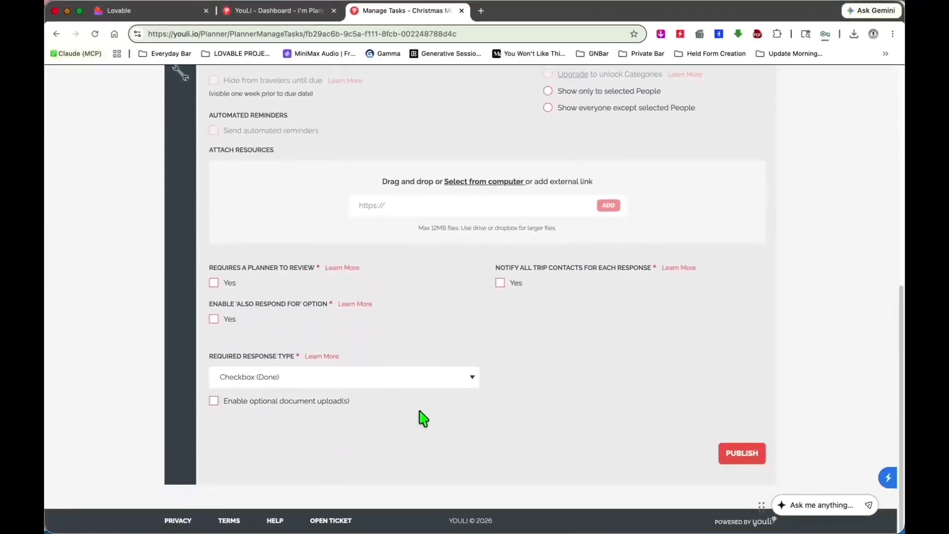
pyautogui.click(473, 381)
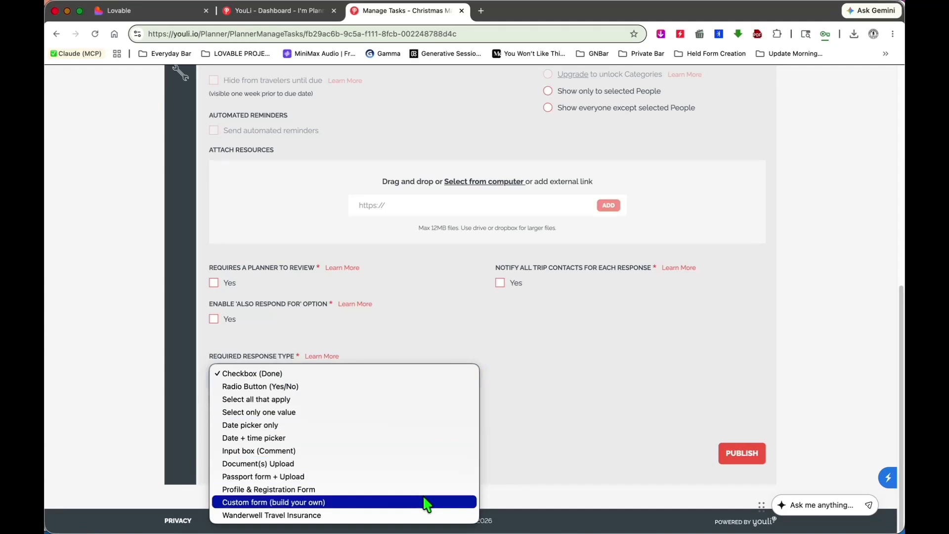
pyautogui.click(426, 503)
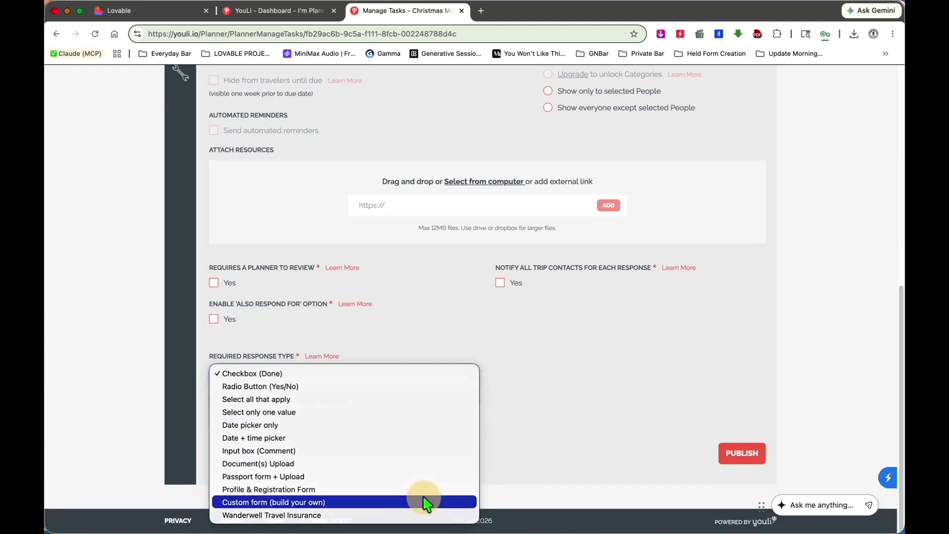
pyautogui.scroll(-2, 694, 340)
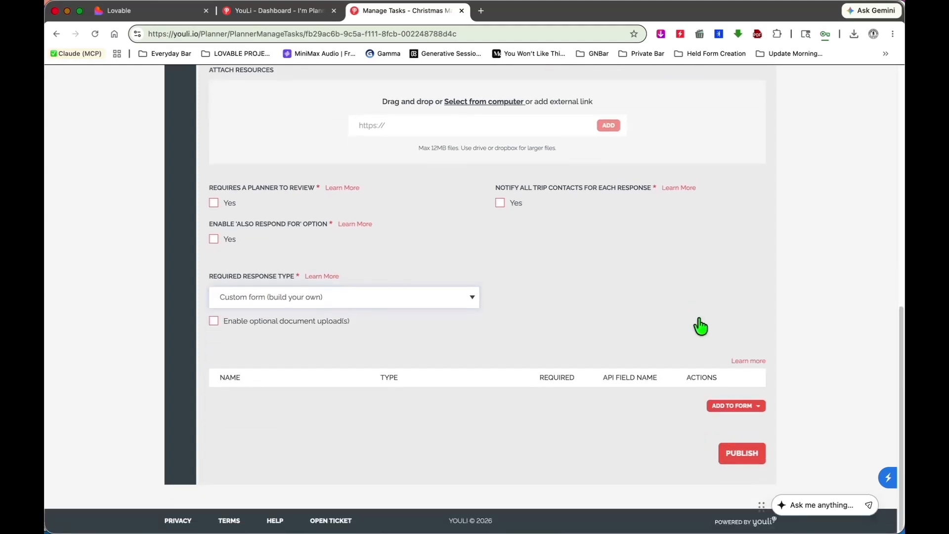
# Add a heading reading "Release of Liability" to the custom form.
pyautogui.click(760, 407)
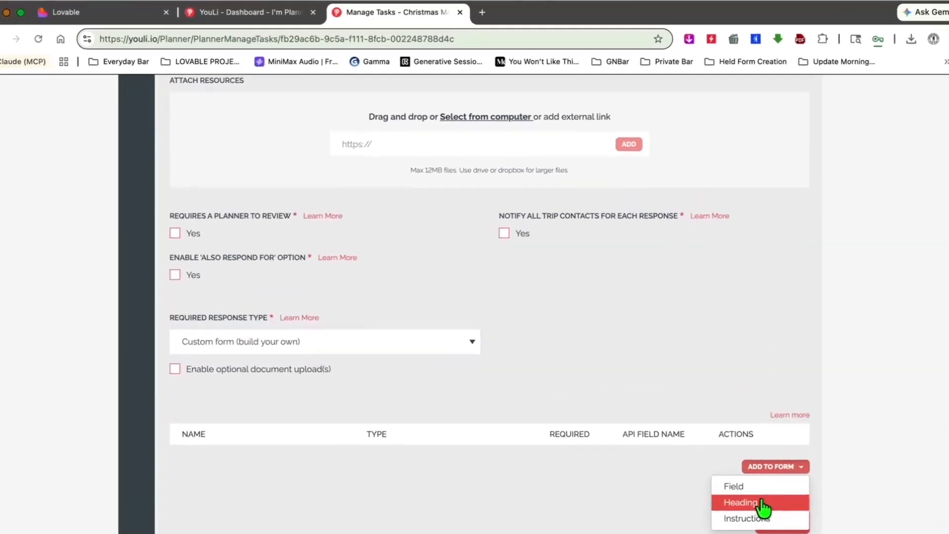
pyautogui.click(760, 500)
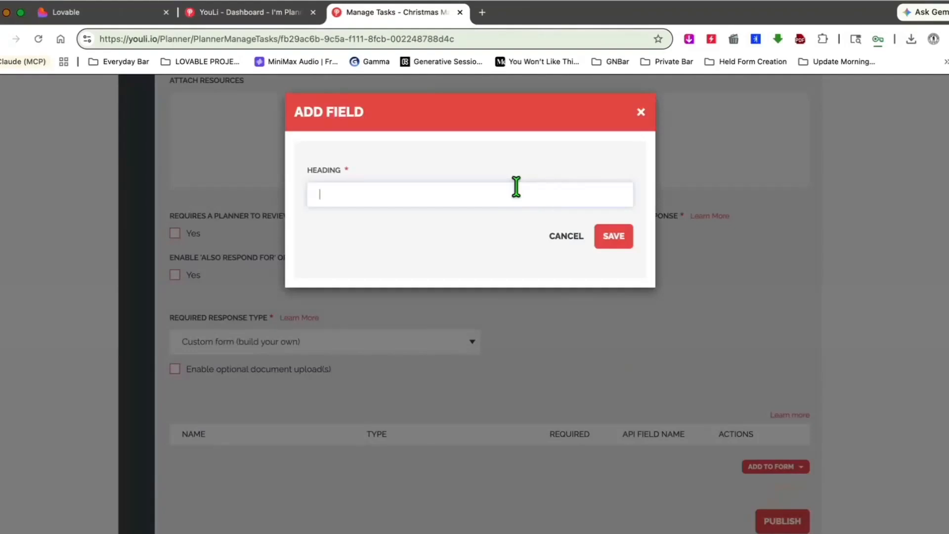
pyautogui.write('Release of Liability')
pyautogui.press('Return')
pyautogui.scroll(-1, 722, 333)
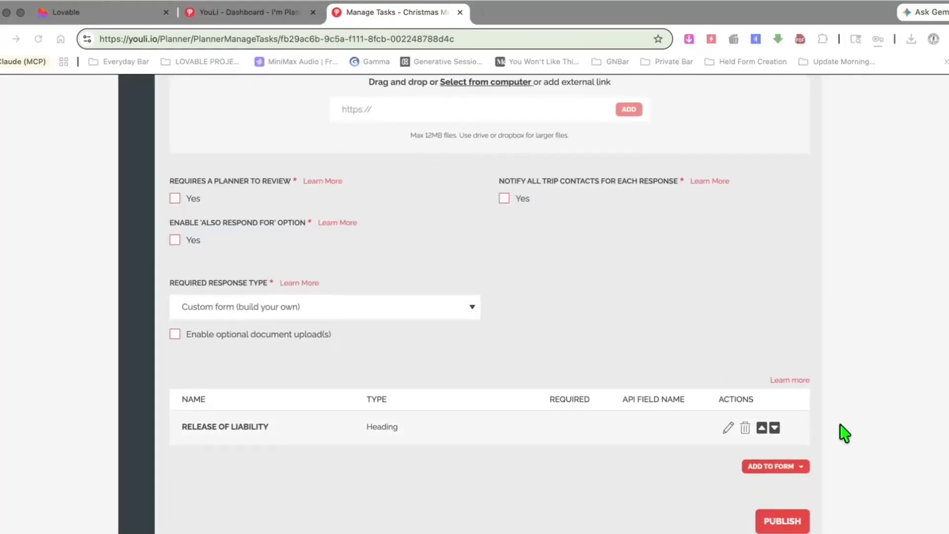
# Add an instructions block with the copied sample liability release and delete its participant signature, printed name and date lines near the end.
pyautogui.click(799, 466)
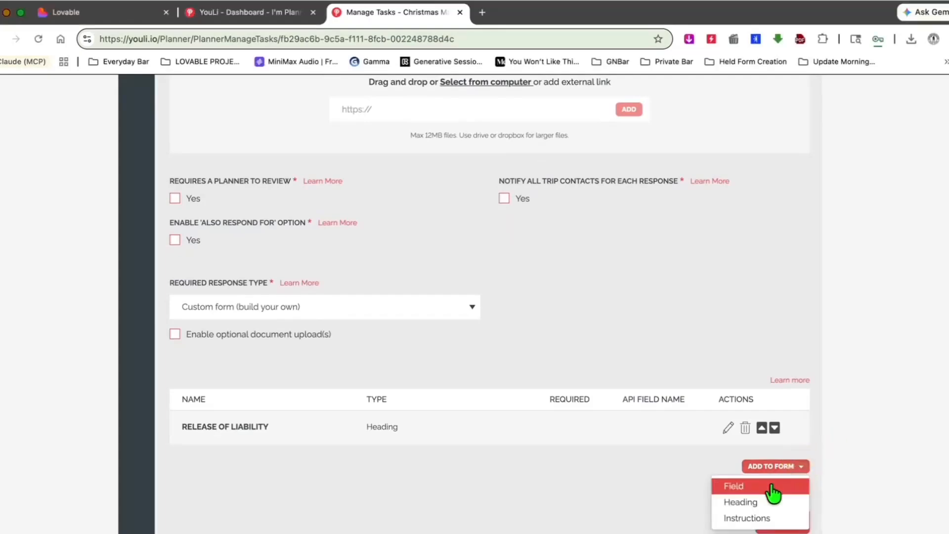
pyautogui.click(763, 518)
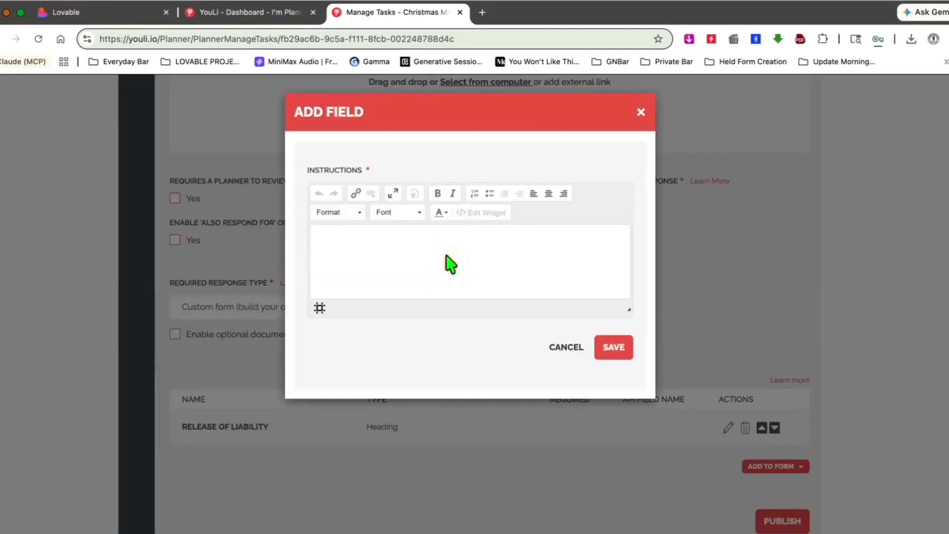
pyautogui.press('super+v')
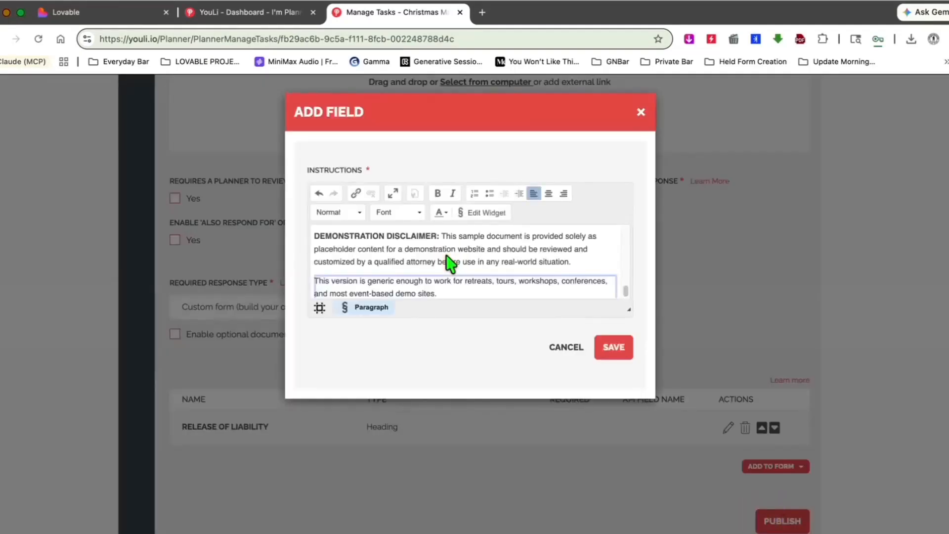
pyautogui.scroll(3, 448, 265)
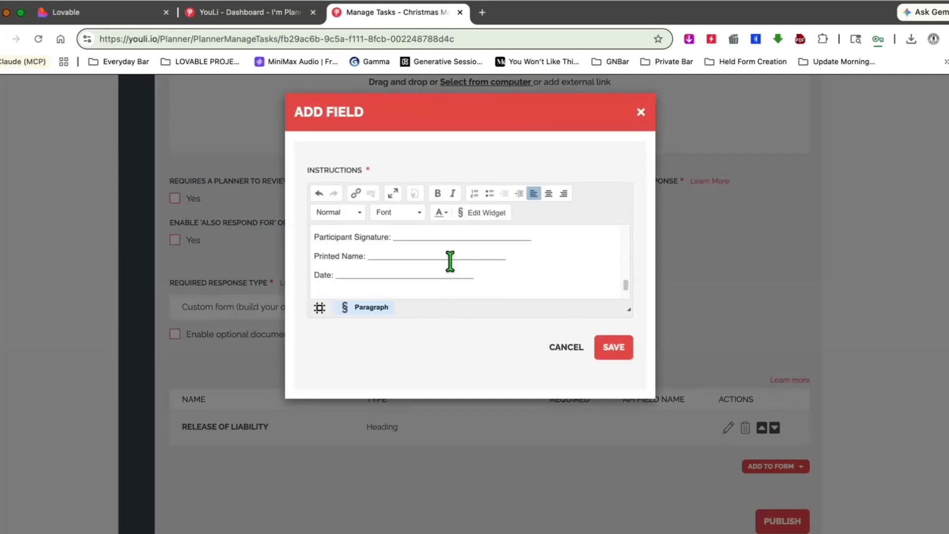
pyautogui.moveTo(472, 274)
pyautogui.mouseDown()
pyautogui.moveTo(321, 254)
pyautogui.moveTo(309, 243)
pyautogui.mouseUp()
pyautogui.press('BackSpace')
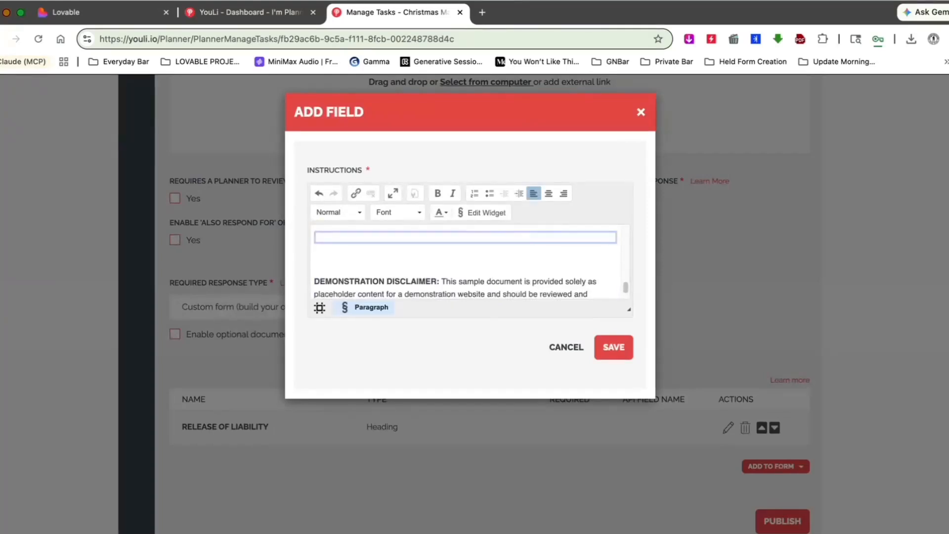
pyautogui.press('BackSpace')
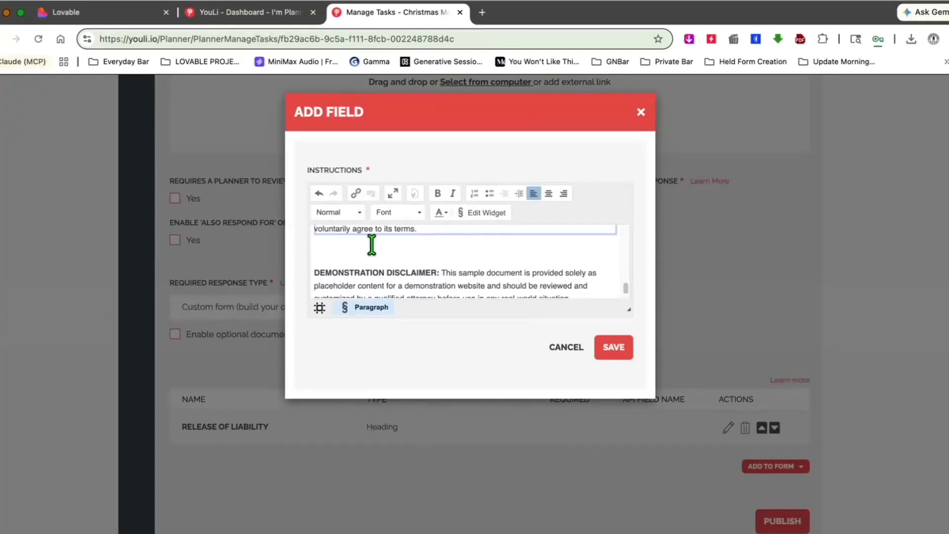
# Delete the introductory demo-site paragraph above the sample release title and save the instructions block.
pyautogui.scroll(3, 459, 290)
pyautogui.scroll(10, 458, 289)
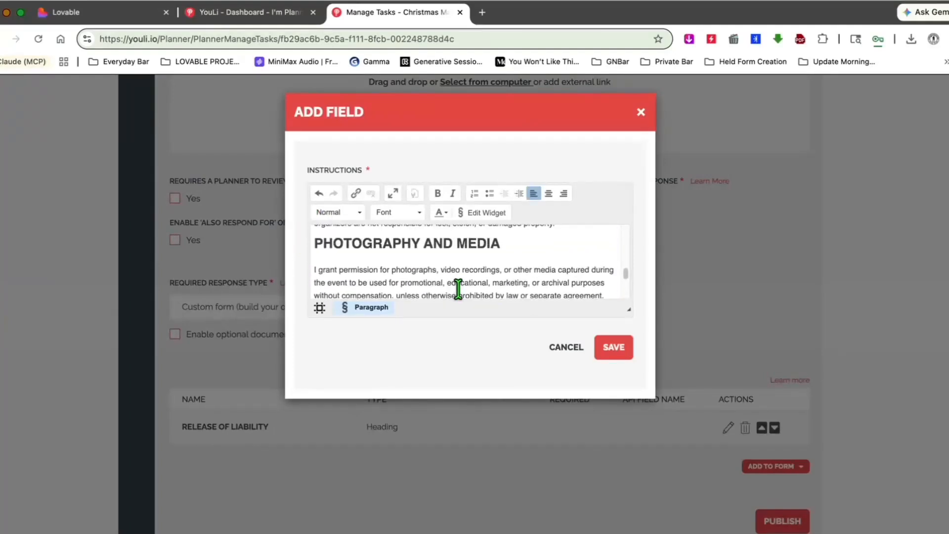
pyautogui.scroll(5, 458, 289)
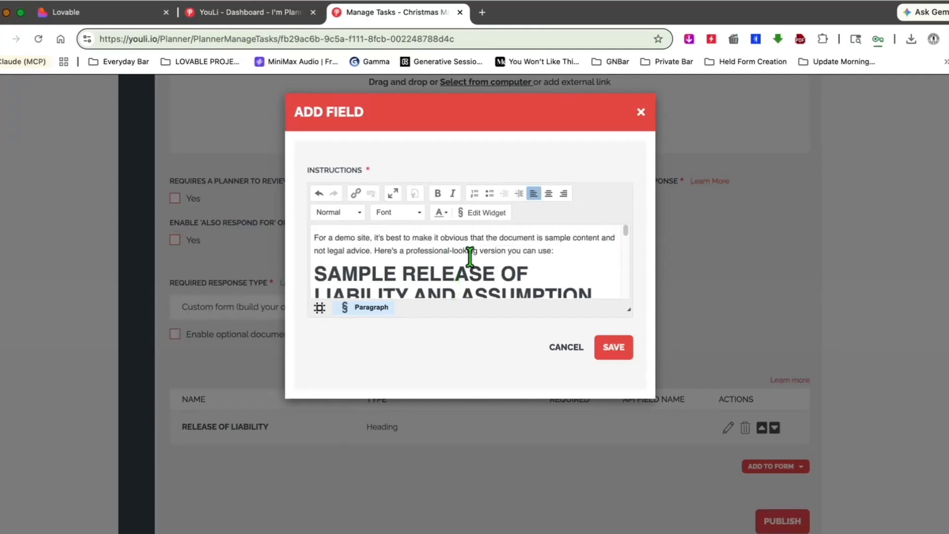
pyautogui.moveTo(563, 252); pyautogui.dragTo(345, 232)
pyautogui.press('BackSpace')
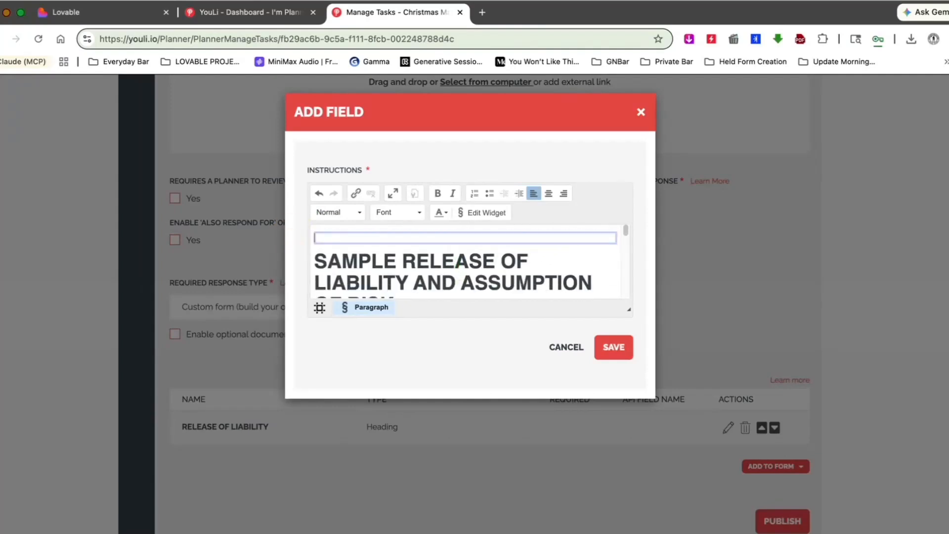
pyautogui.press('Delete')
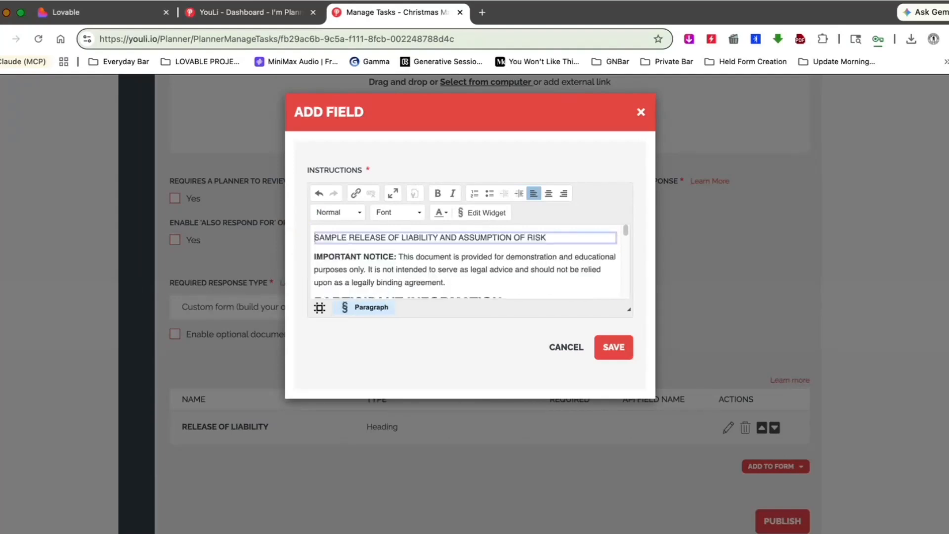
pyautogui.click(618, 347)
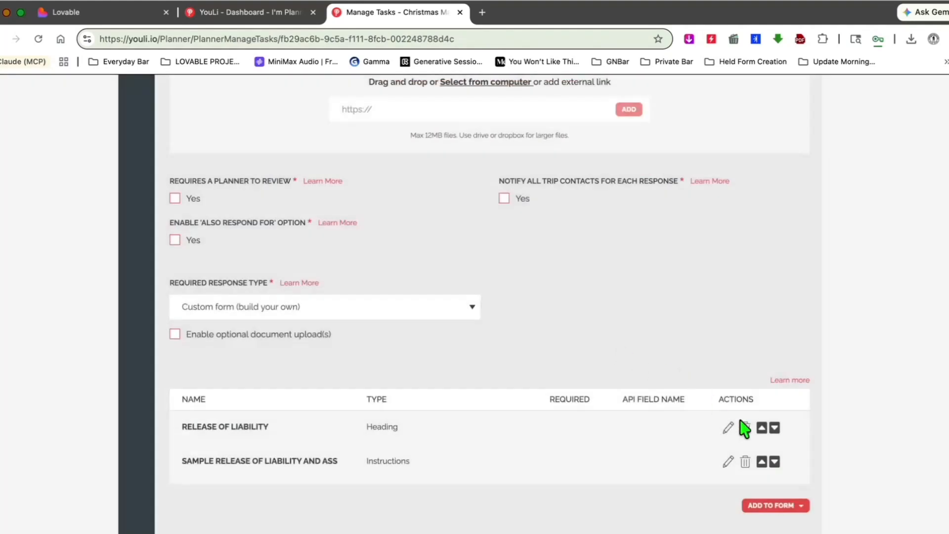
# Add a required single-line textbox field labelled "Type Your Name to agree to these terms" to the form.
pyautogui.click(781, 505)
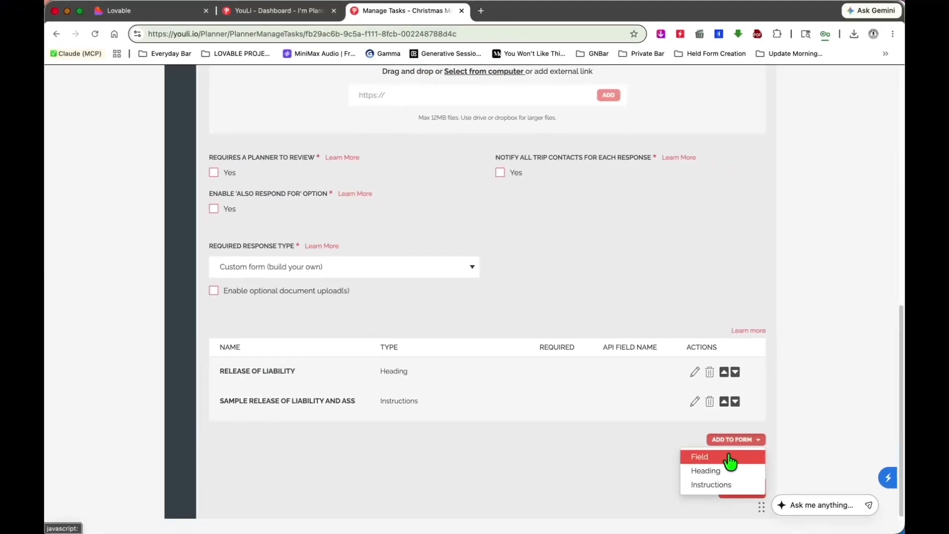
pyautogui.click(728, 456)
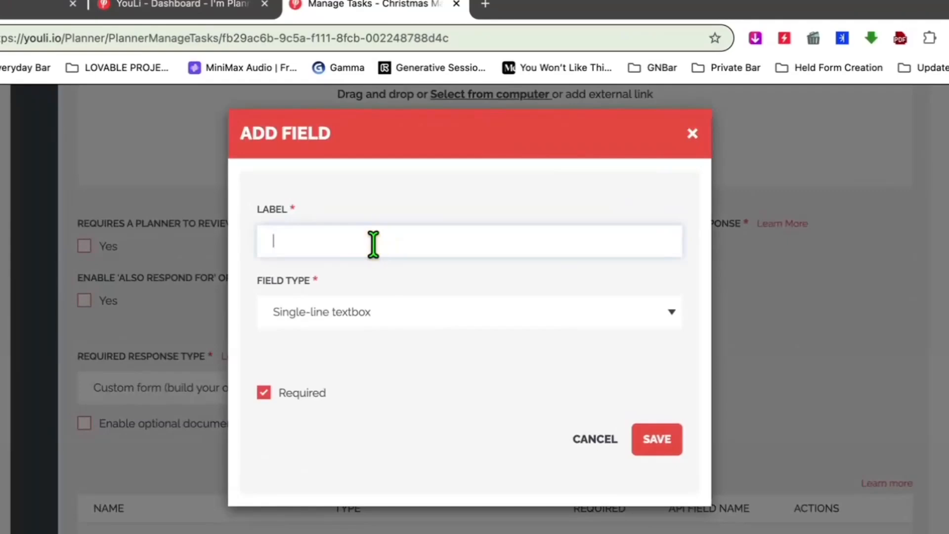
pyautogui.write('Type Your Name to agree to these terms')
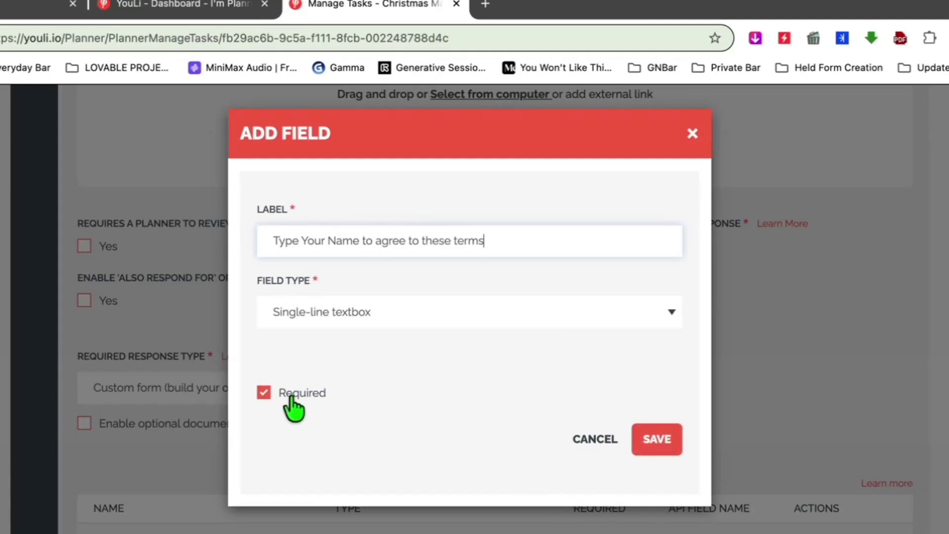
pyautogui.click(648, 445)
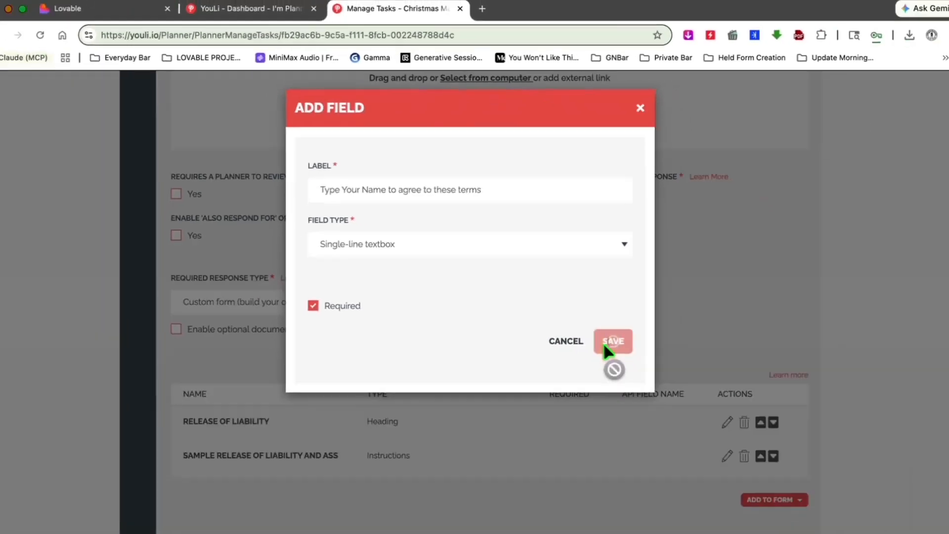
# Add a required "Today's Date" field of type Date picker only to the form and publish the task.
pyautogui.scroll(-2, 805, 296)
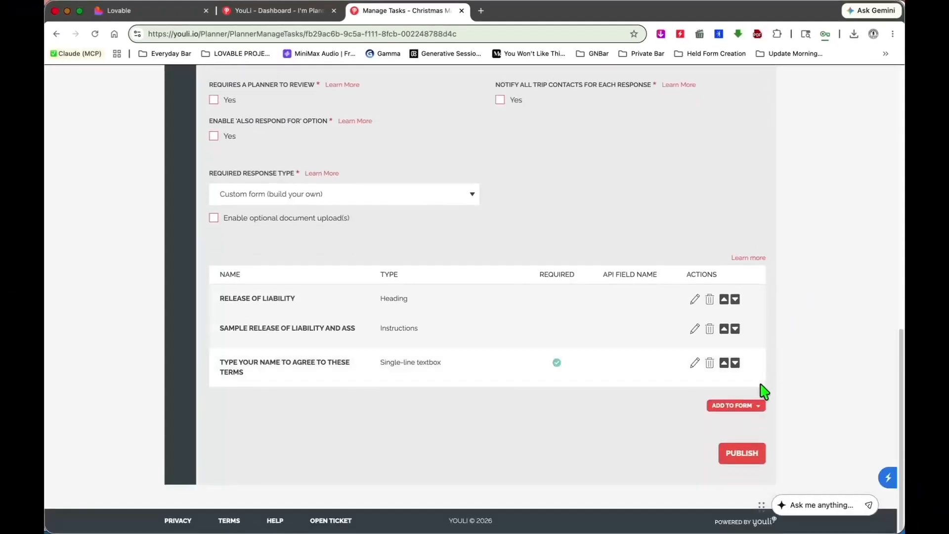
pyautogui.click(745, 407)
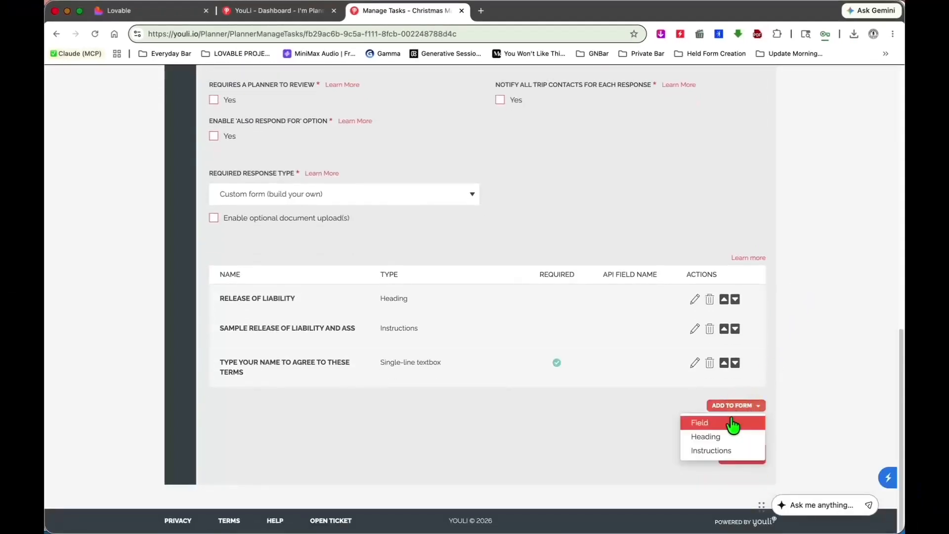
pyautogui.click(730, 423)
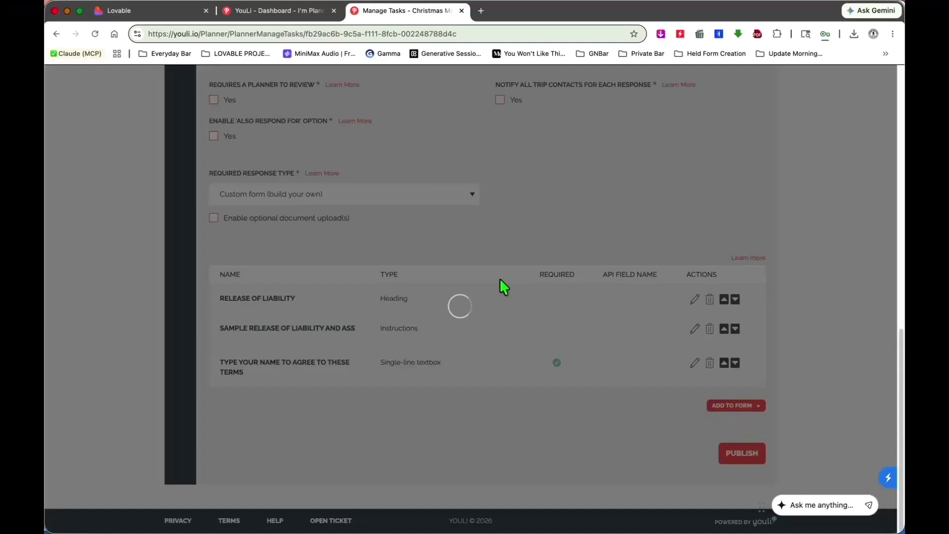
pyautogui.write("Today's Date")
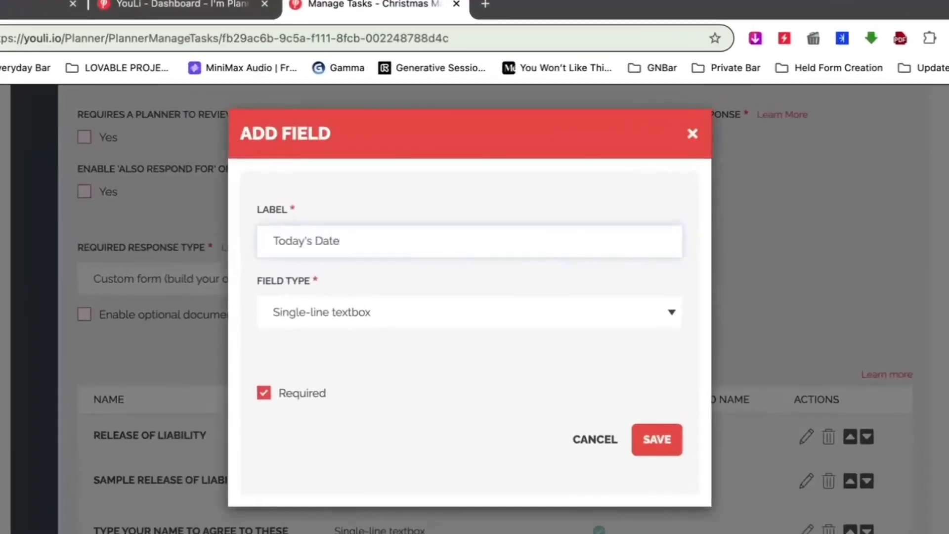
pyautogui.click(330, 309)
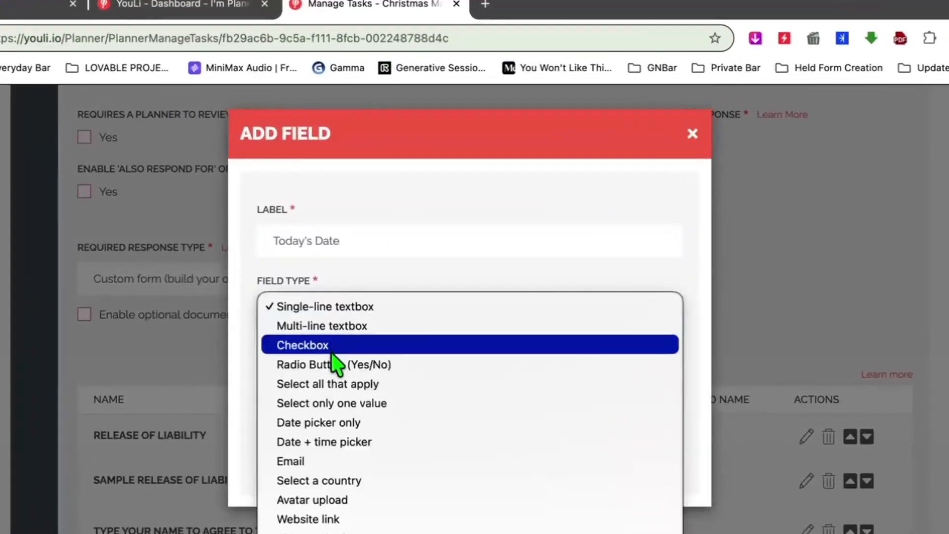
pyautogui.click(334, 424)
pyautogui.click(660, 440)
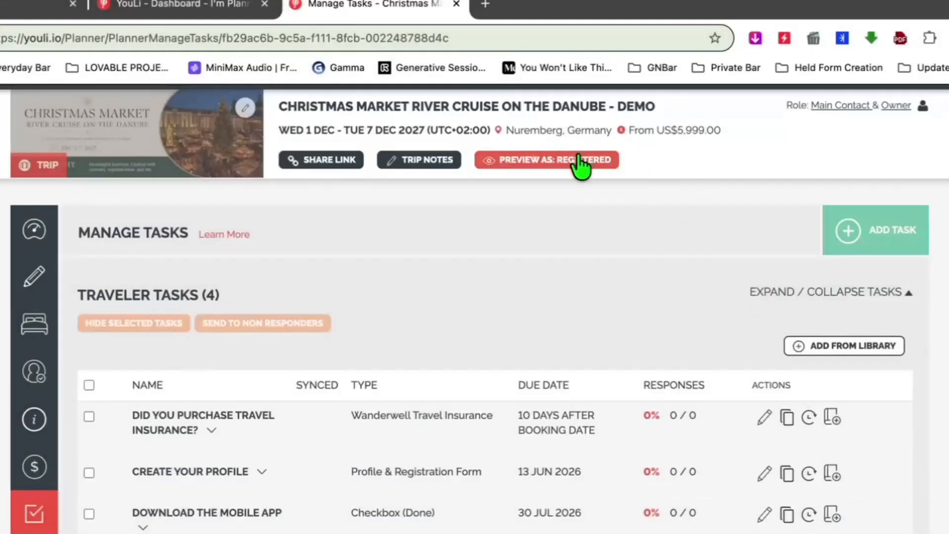
# Preview the trip page as a registered traveler and read through the Release of Liability Form among the tasks.
pyautogui.click(578, 161)
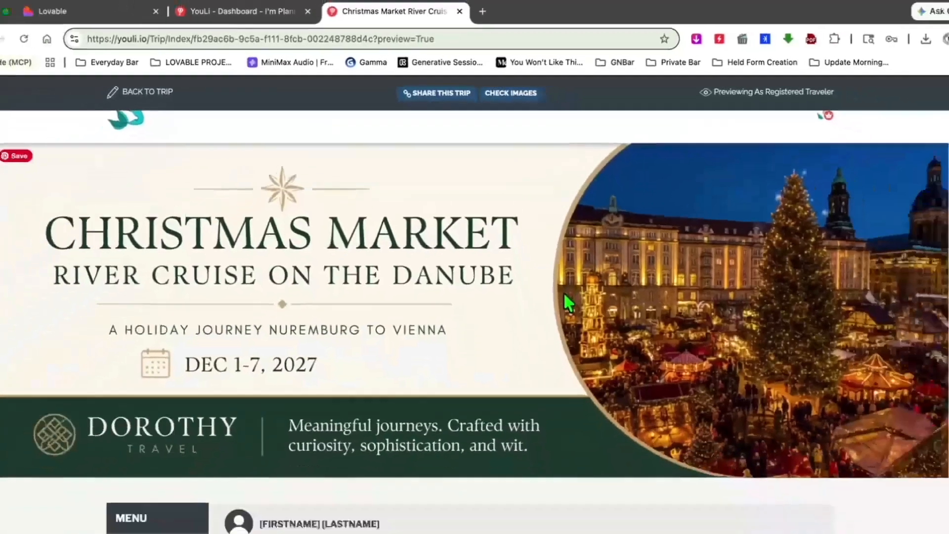
pyautogui.scroll(-3, 566, 297)
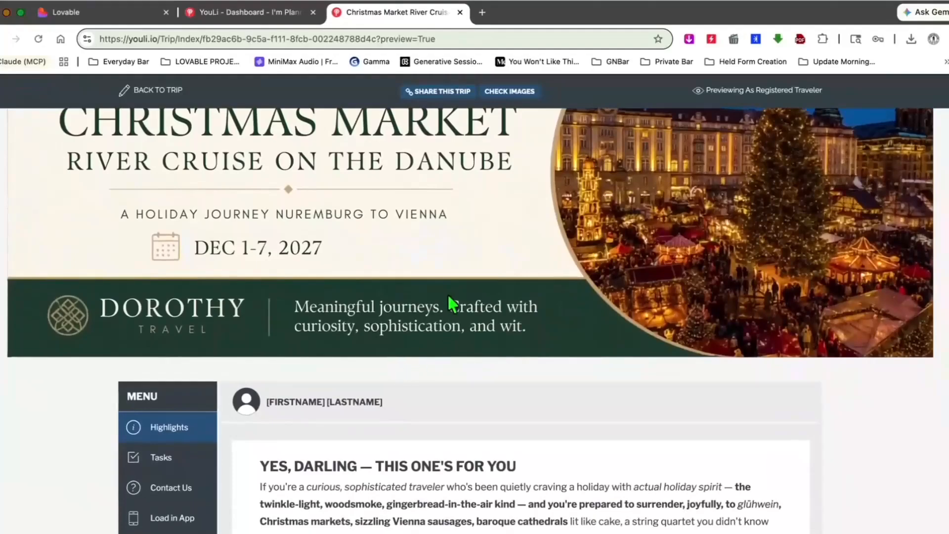
pyautogui.click(168, 457)
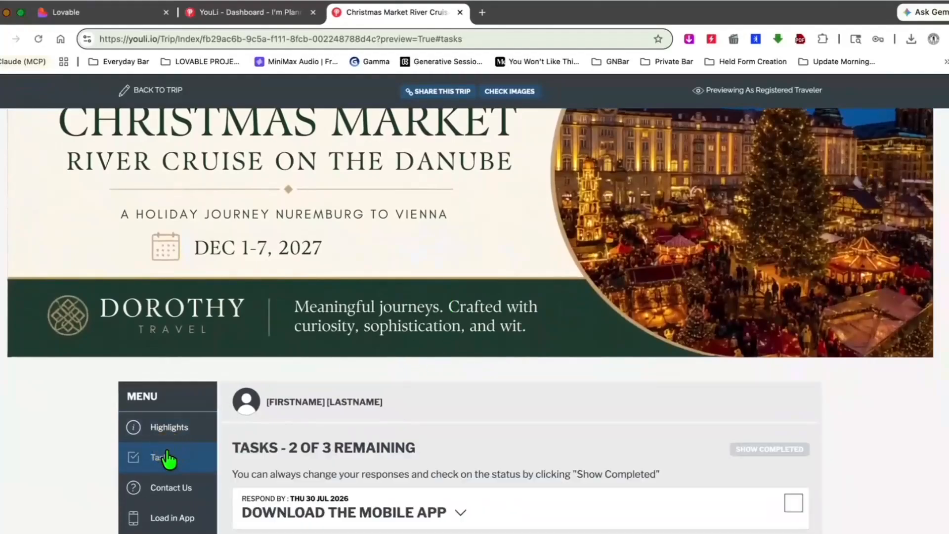
pyautogui.scroll(-4, 562, 396)
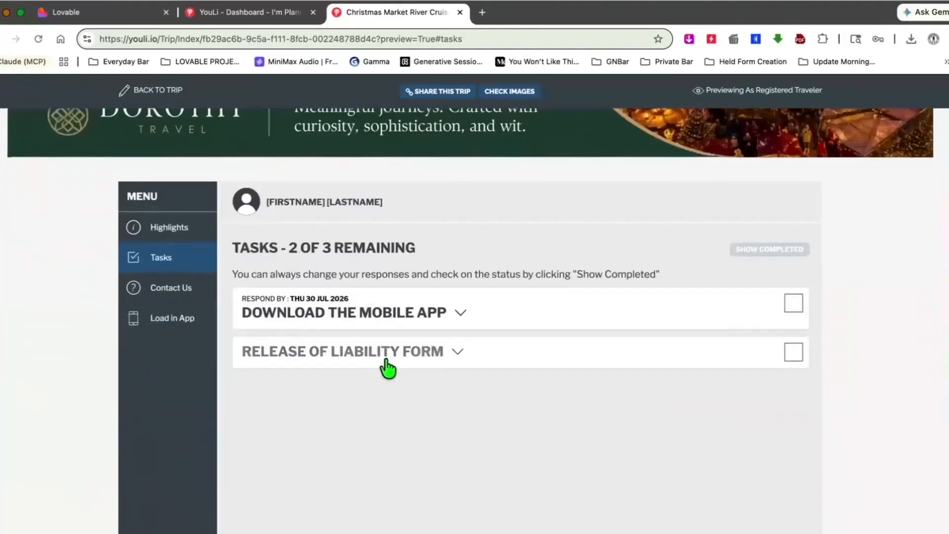
pyautogui.click(456, 354)
pyautogui.click(265, 376)
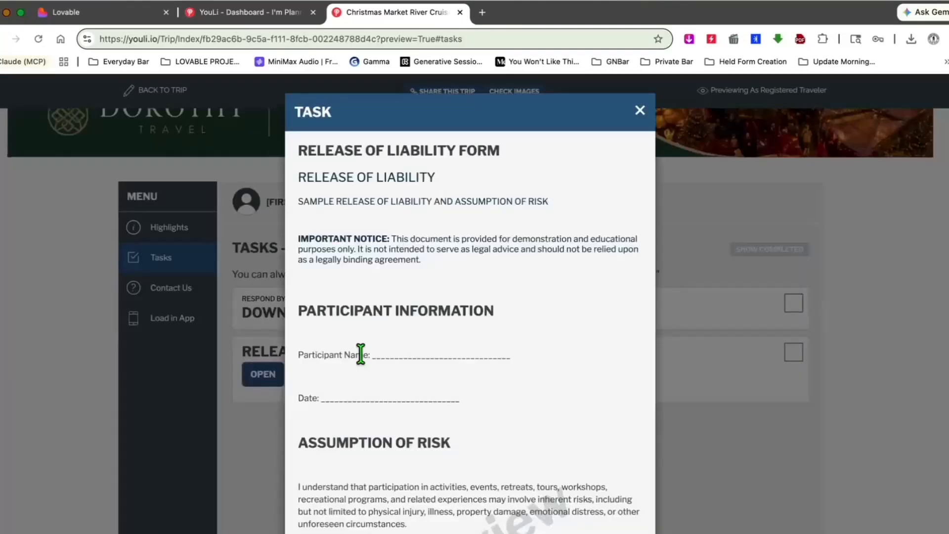
pyautogui.scroll(-2, 487, 250)
pyautogui.scroll(-10, 489, 252)
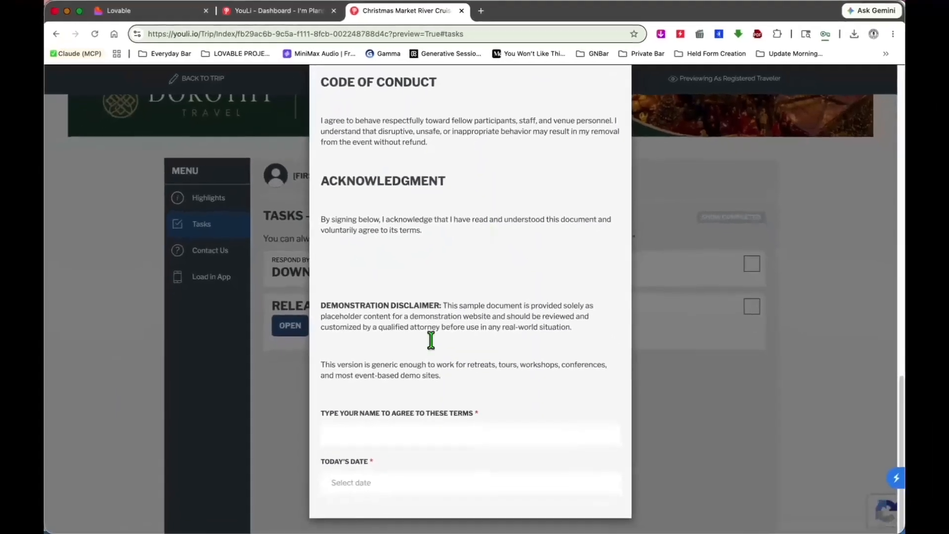
# Try the form's fields with the signer's name and a date of 30 May 2026, and close the form without submitting.
pyautogui.click(354, 436)
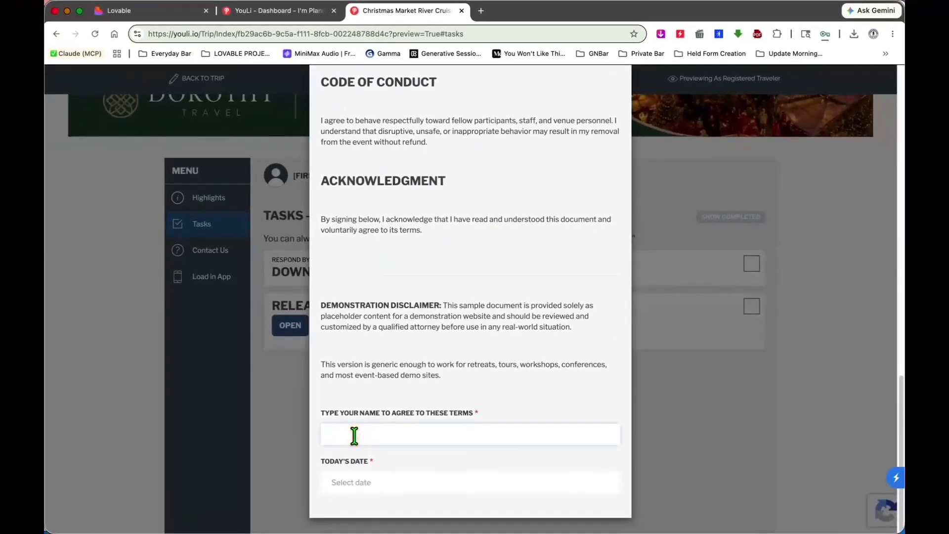
pyautogui.write('NLV')
pyautogui.press('Tab')
pyautogui.scroll(-3, 508, 360)
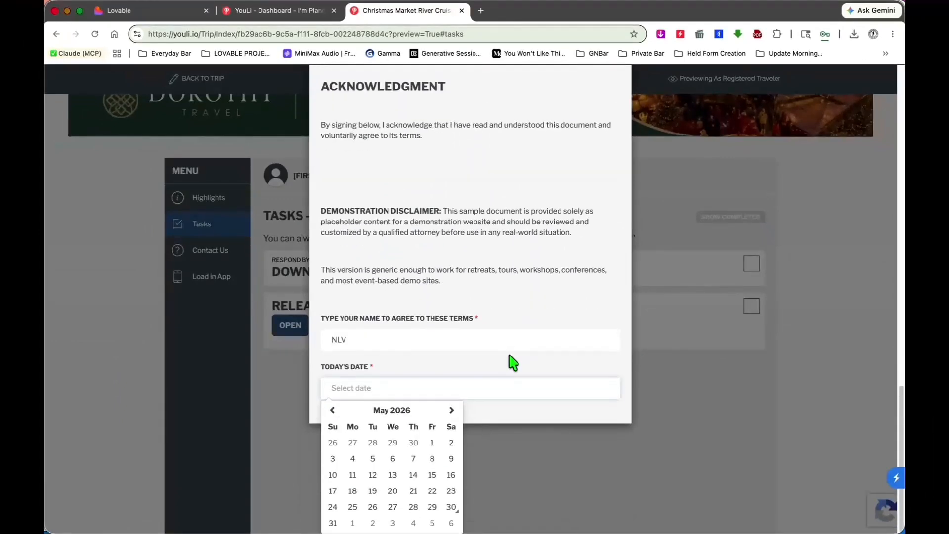
pyautogui.click(450, 508)
pyautogui.scroll(2, 558, 384)
pyautogui.scroll(-2, 558, 385)
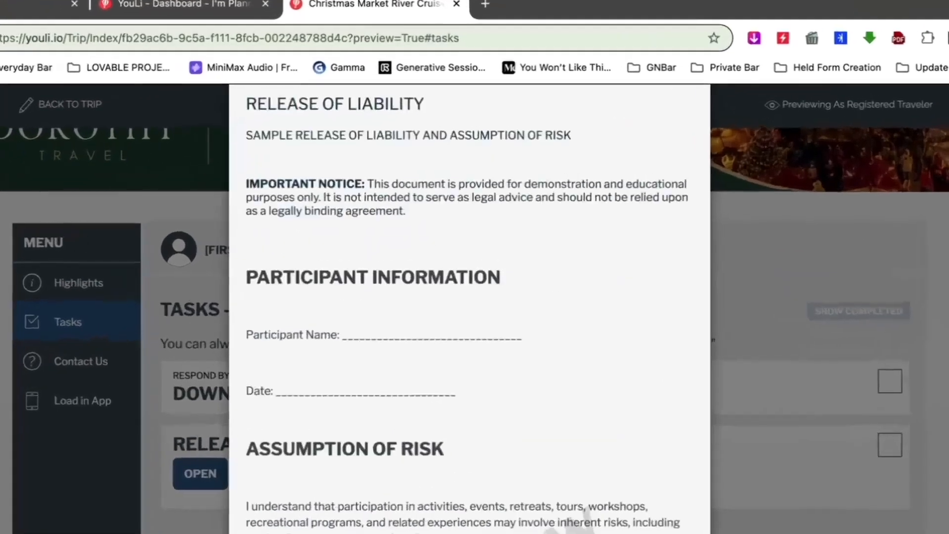
pyautogui.click(695, 131)
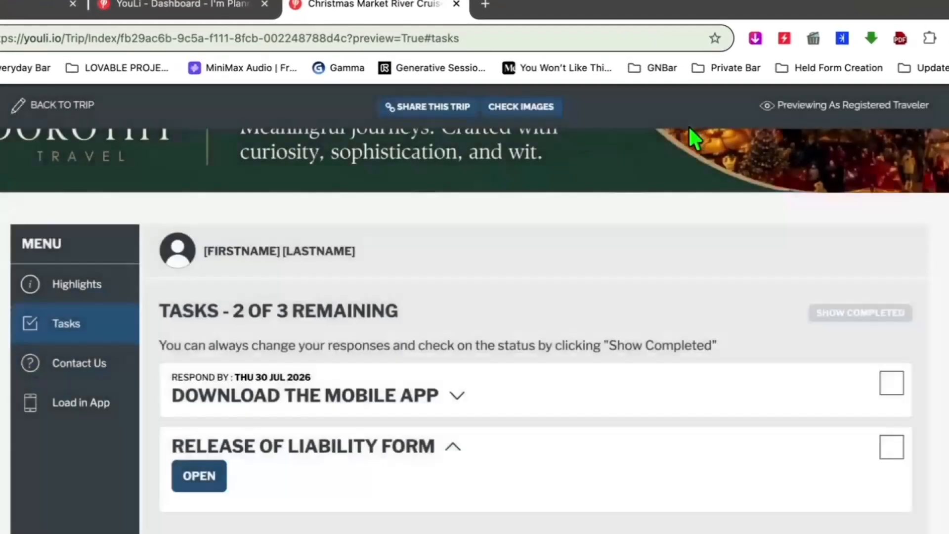